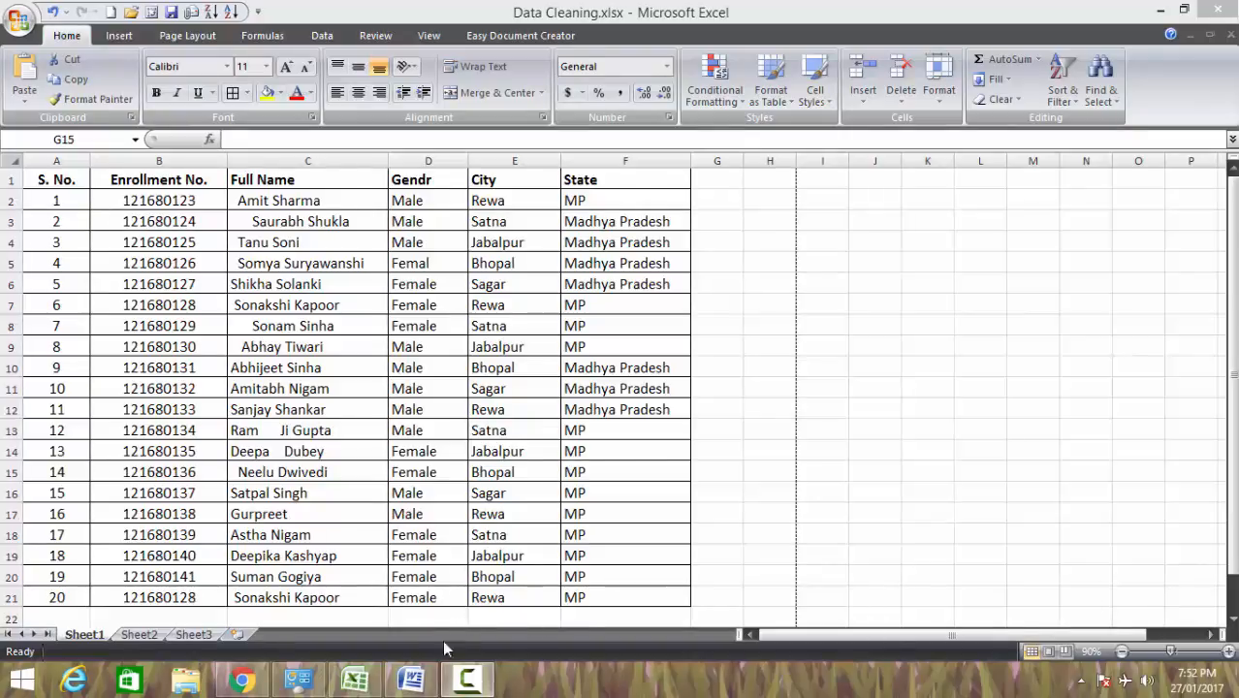
Switch to the Word document and correct "mispelling" to the suggested "misspelling" in the sentence
{"action": "left_click", "coordinate": [413, 680]}
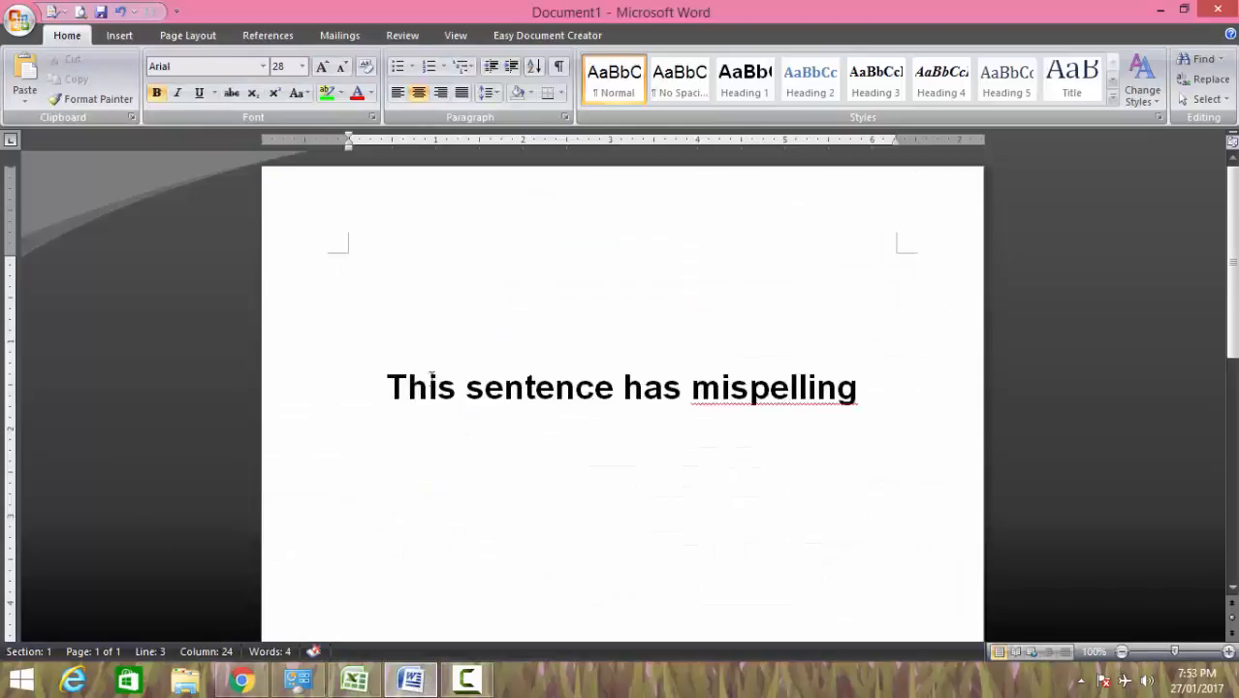
{"action": "left_click_drag", "start_coordinate": [870, 431], "coordinate": [663, 445]}
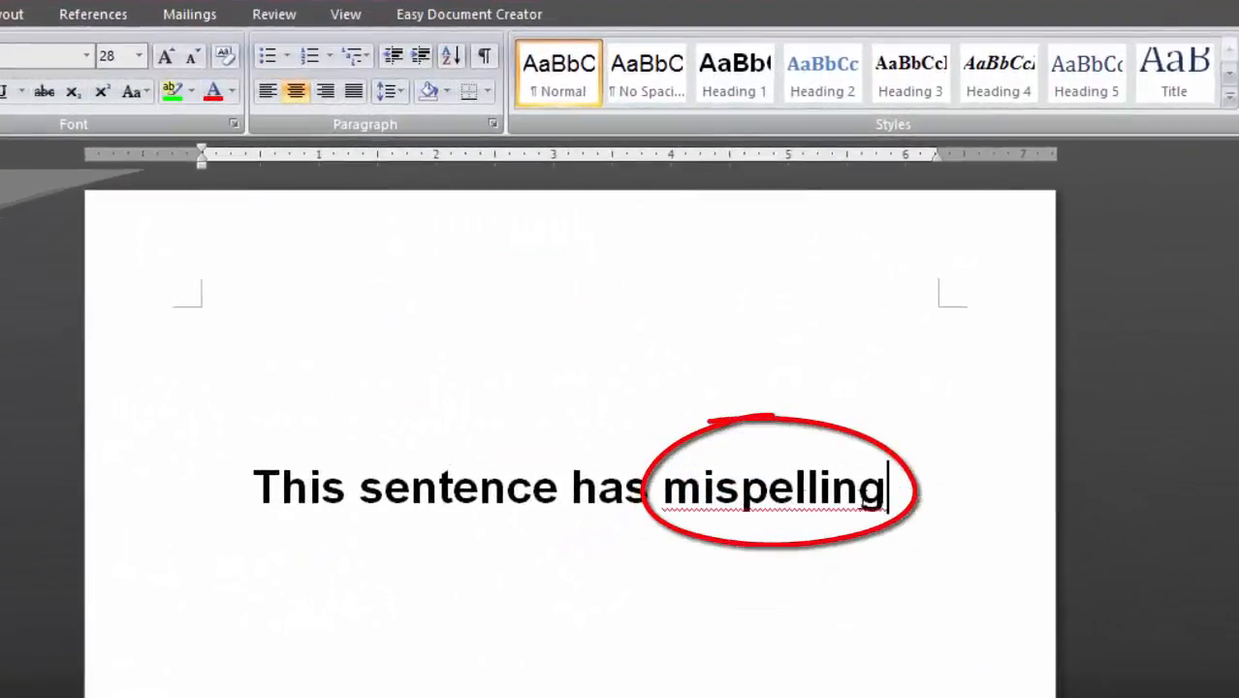
{"action": "mouse_move", "coordinate": [644, 501]}
{"action": "left_mouse_down"}
{"action": "mouse_move", "coordinate": [687, 493]}
{"action": "mouse_move", "coordinate": [657, 485]}
{"action": "left_mouse_up"}
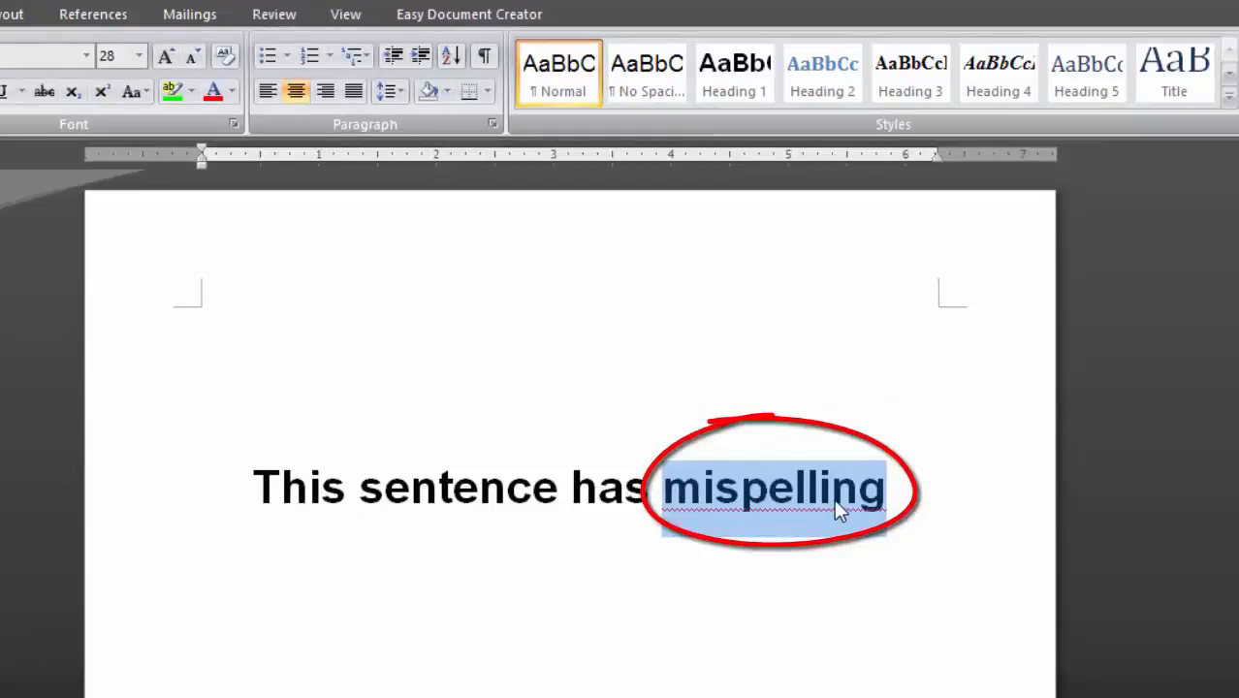
{"action": "right_click", "coordinate": [836, 502]}
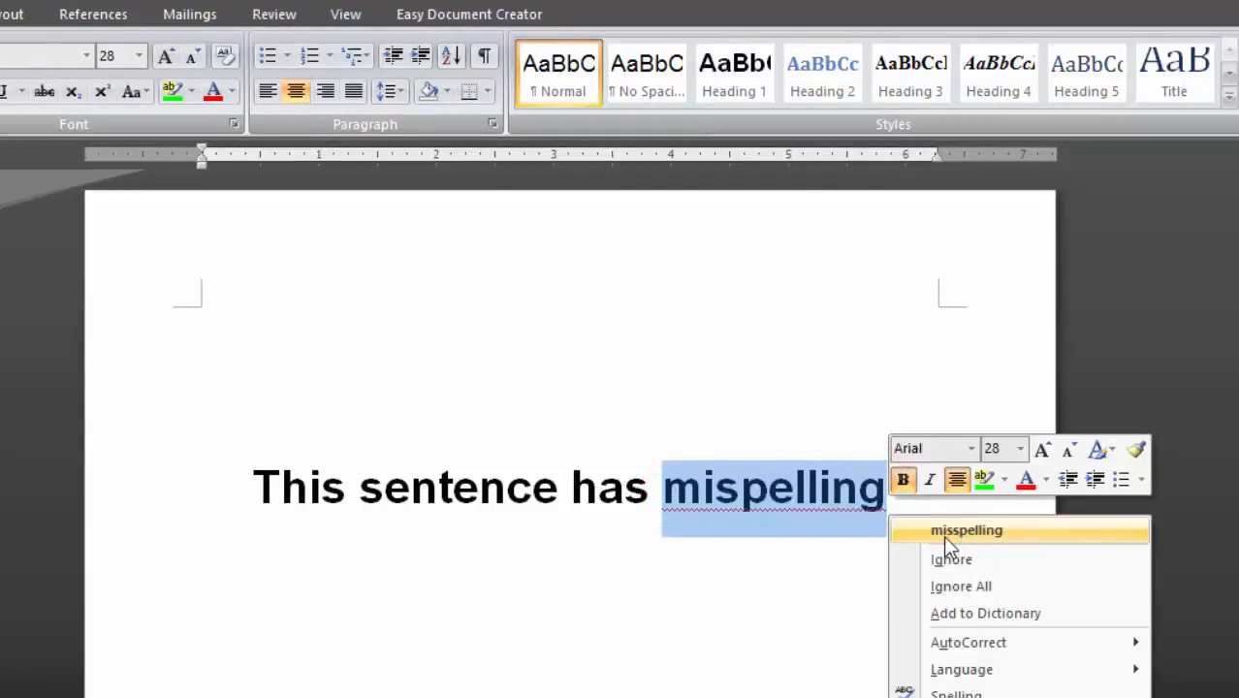
{"action": "left_click", "coordinate": [1007, 540]}
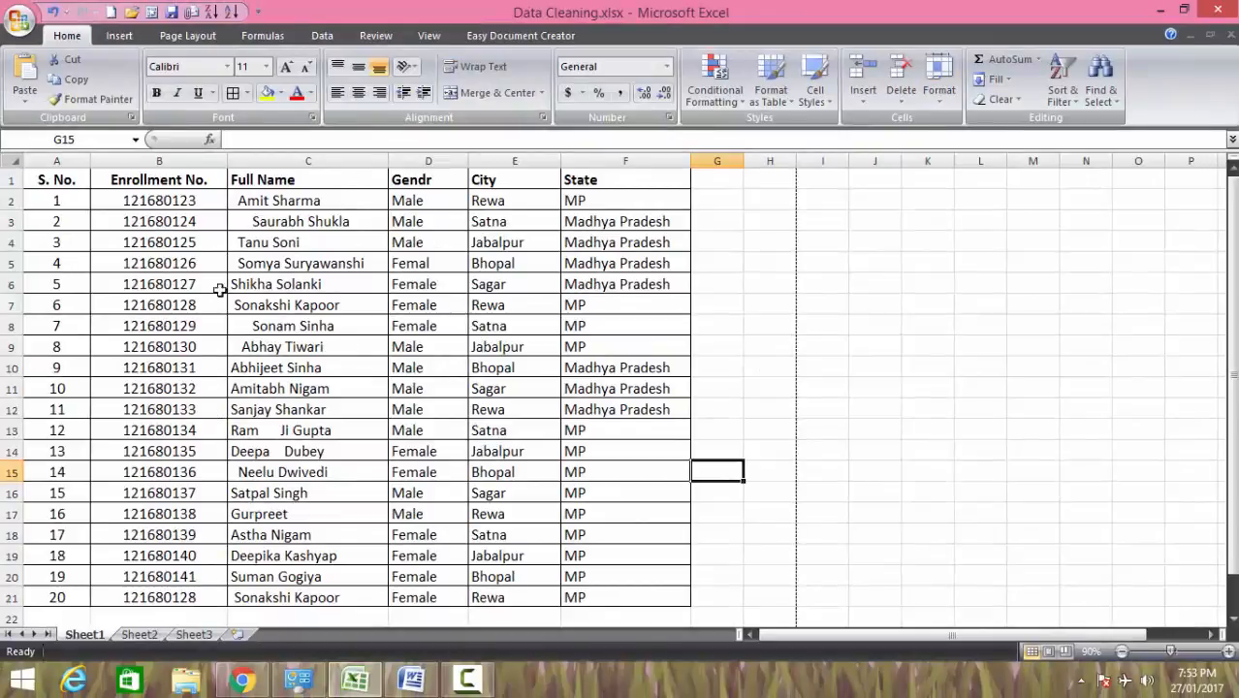
Examine the whole enrollment table in the Excel sheet, including the S. No., Enrollment No. and Full Name columns
{"action": "left_click", "coordinate": [142, 183]}
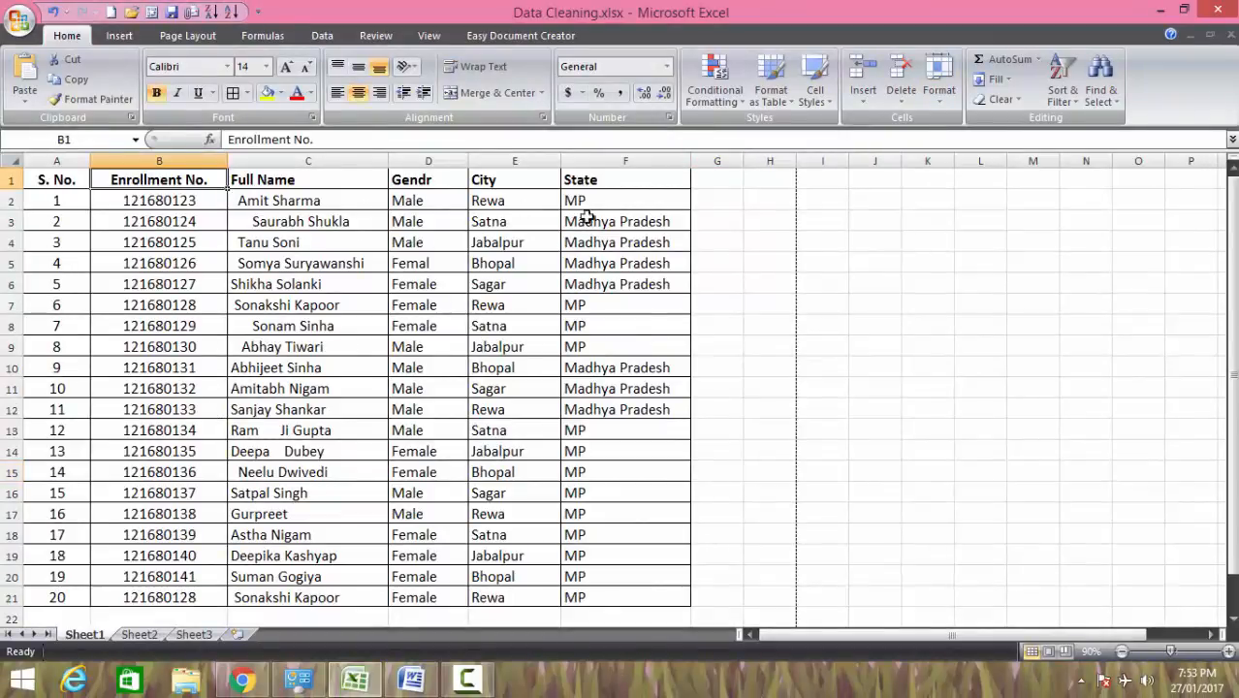
{"action": "scroll", "coordinate": [612, 541], "scroll_direction": "down", "scroll_amount": 1}
{"action": "scroll", "coordinate": [615, 535], "scroll_direction": "up", "scroll_amount": 1}
{"action": "left_click_drag", "start_coordinate": [68, 178], "coordinate": [656, 597]}
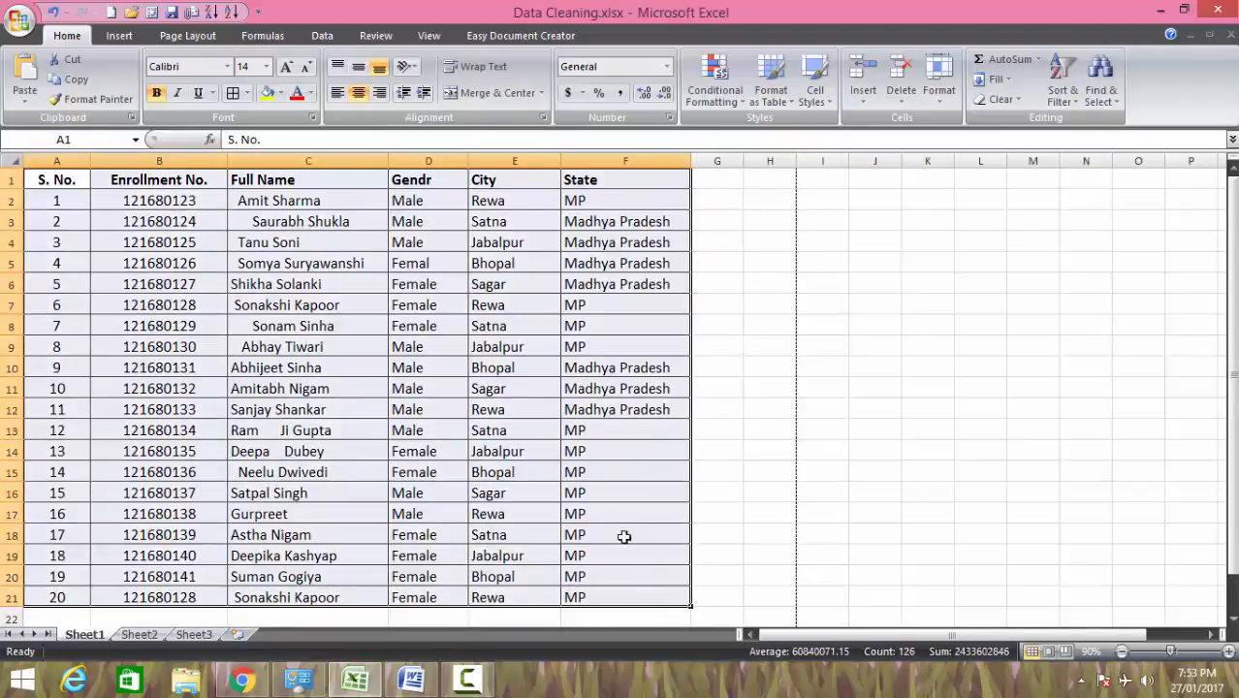
{"action": "left_click", "coordinate": [607, 506]}
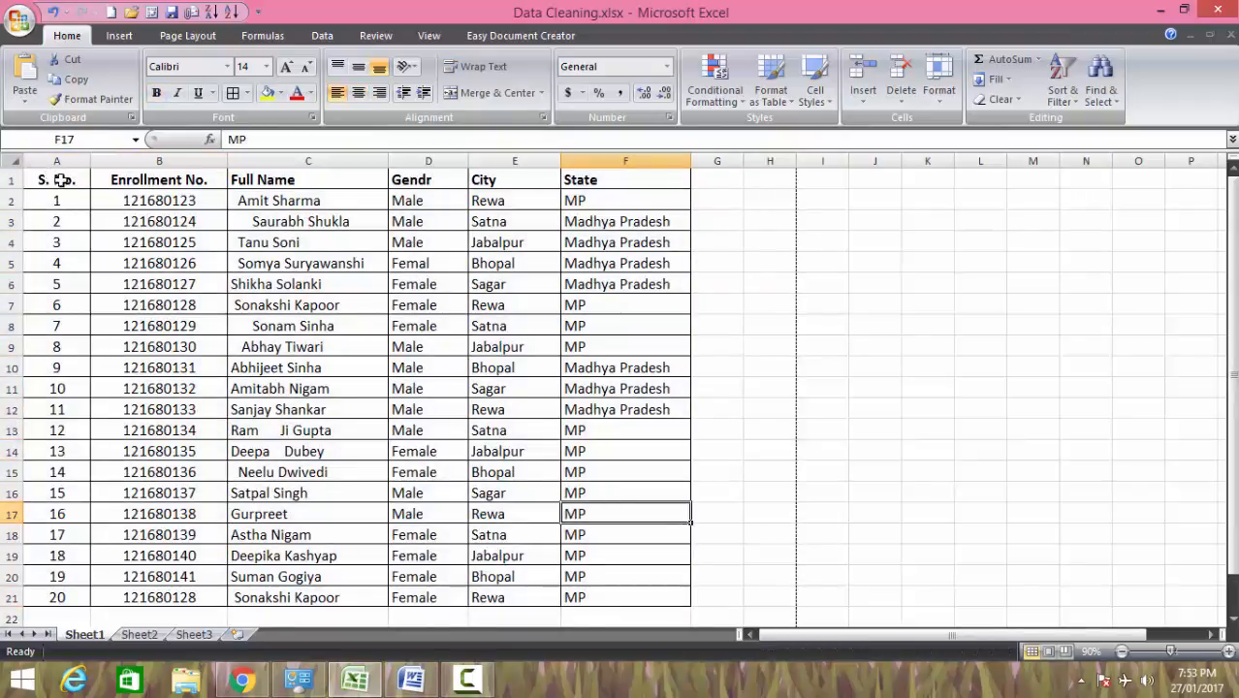
{"action": "left_click_drag", "start_coordinate": [60, 179], "coordinate": [675, 600]}
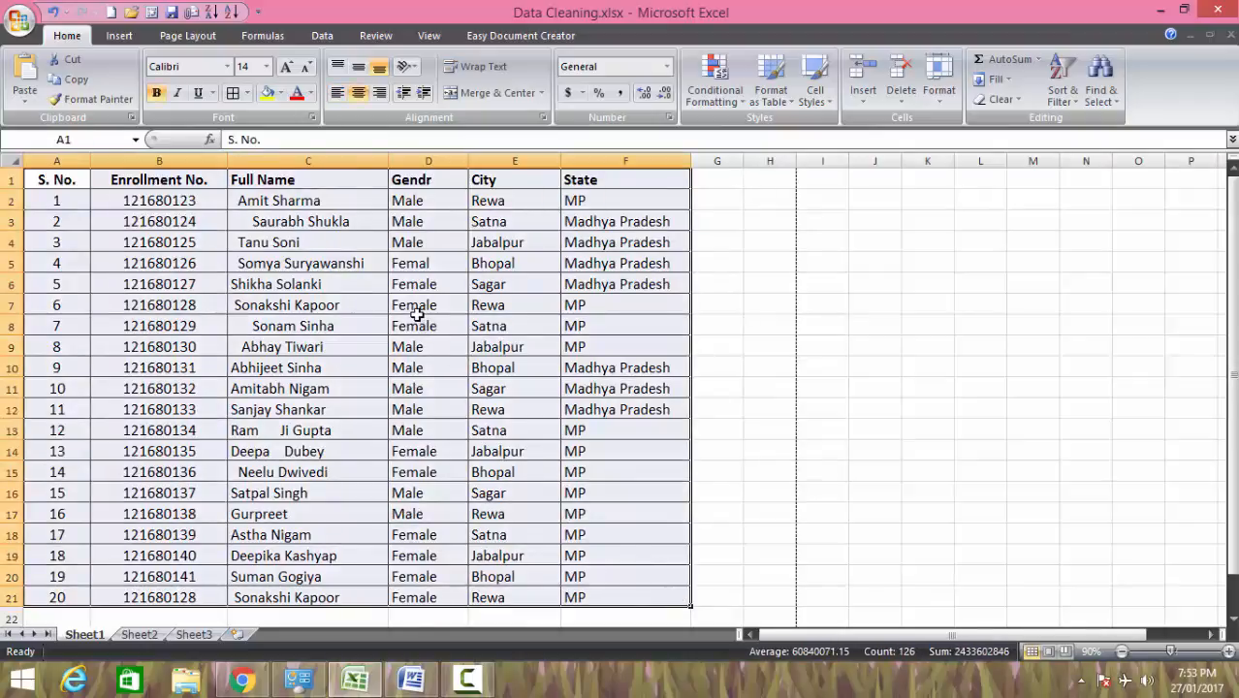
{"action": "left_click", "coordinate": [370, 306]}
{"action": "left_click", "coordinate": [172, 162]}
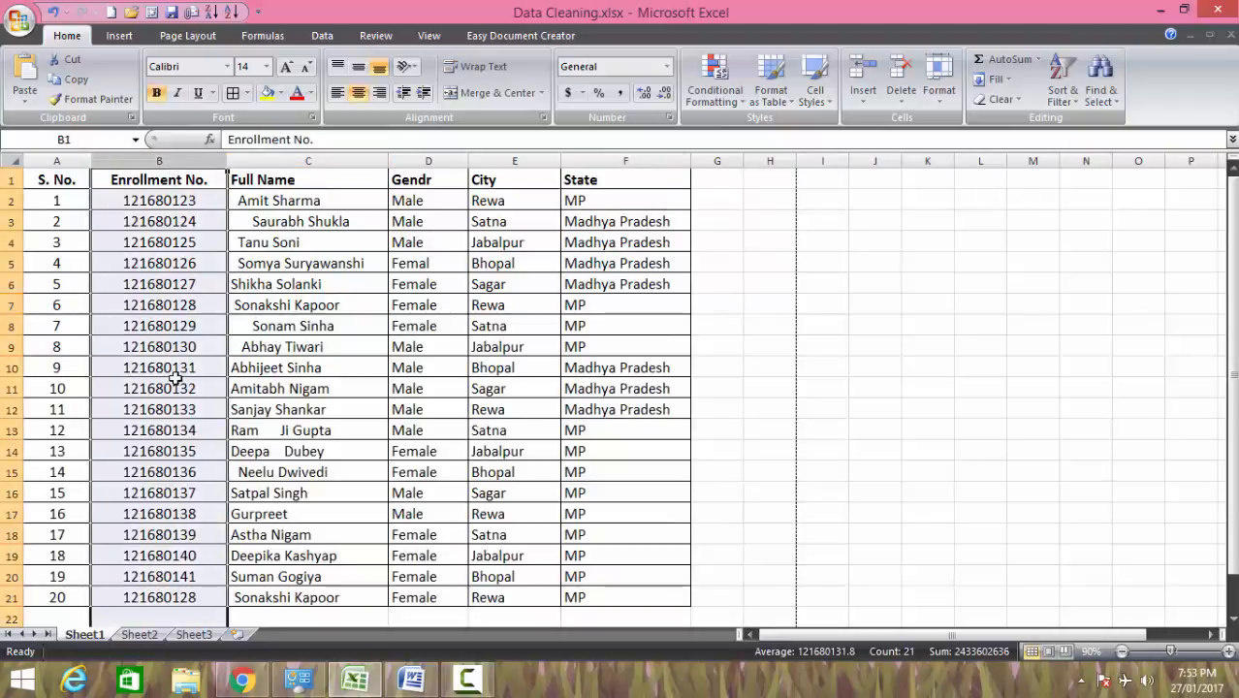
{"action": "left_click", "coordinate": [78, 171]}
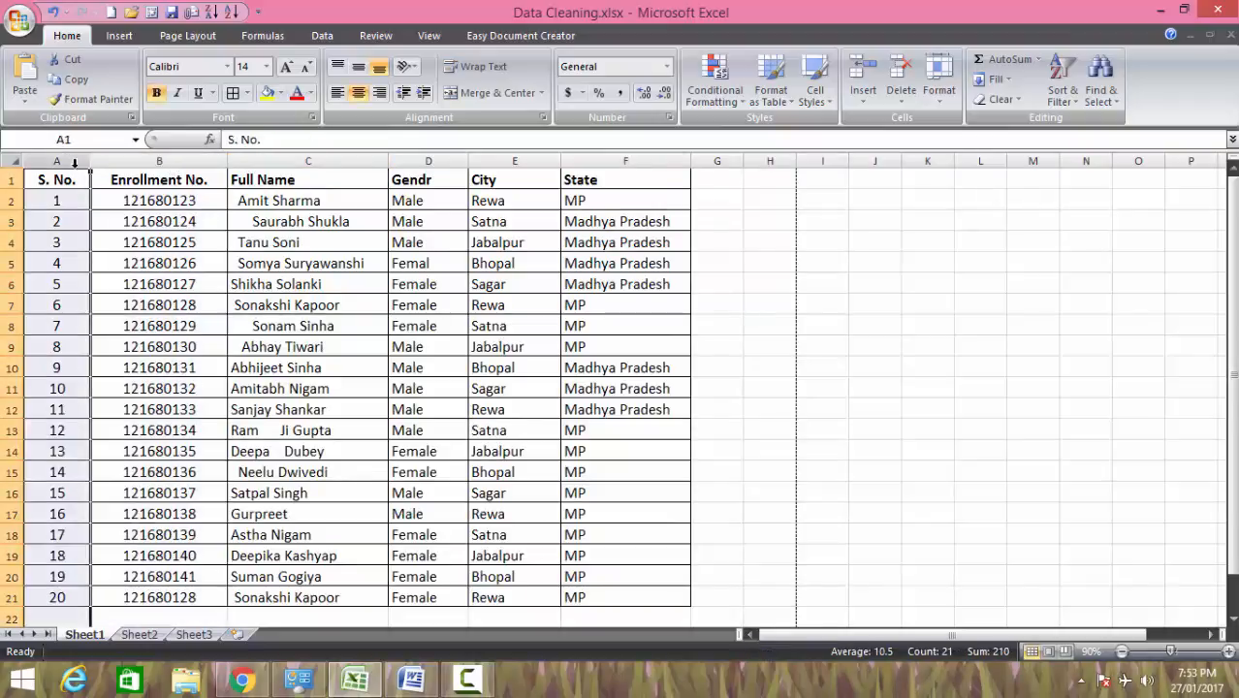
{"action": "left_click", "coordinate": [298, 161]}
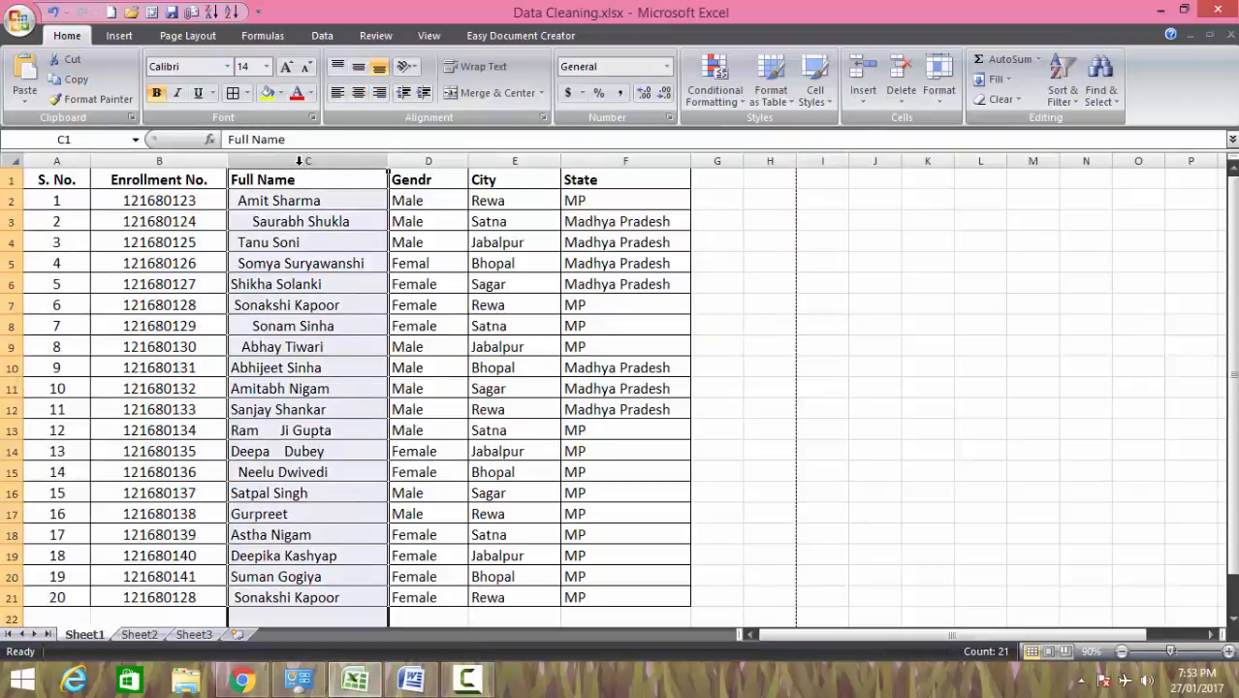
Run a spelling check on column D and change the header "Gendr" to "Gender"
{"action": "left_click", "coordinate": [426, 161]}
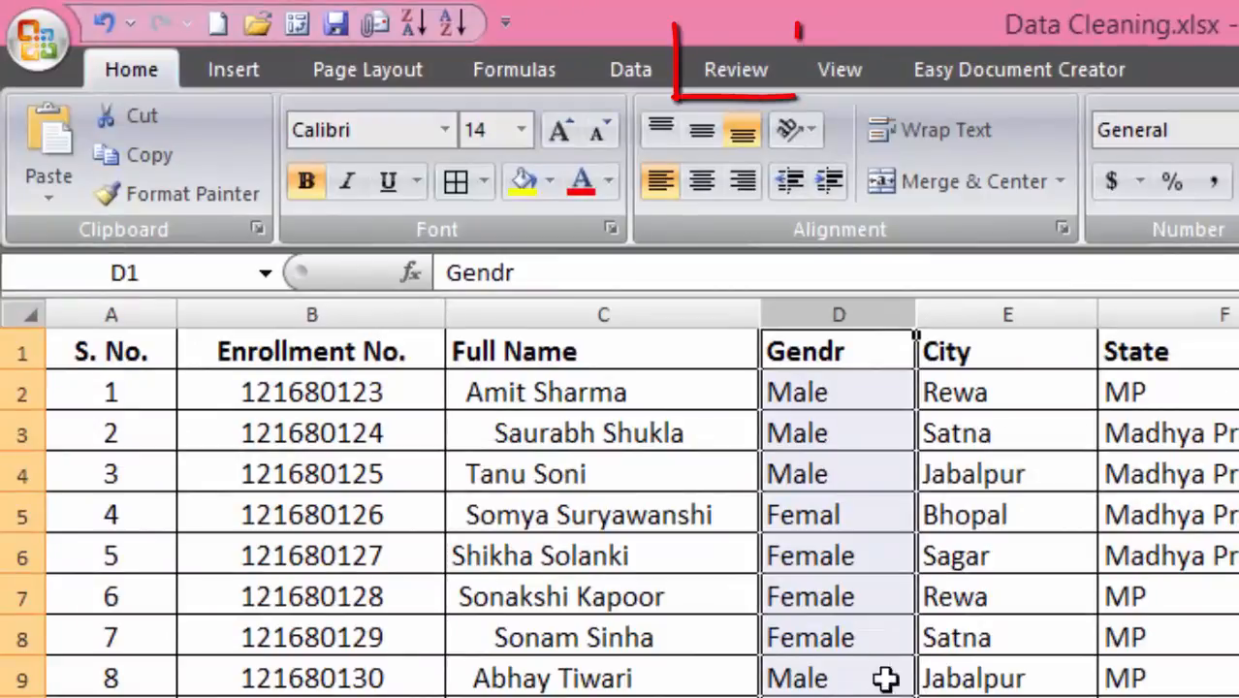
{"action": "left_click", "coordinate": [734, 71]}
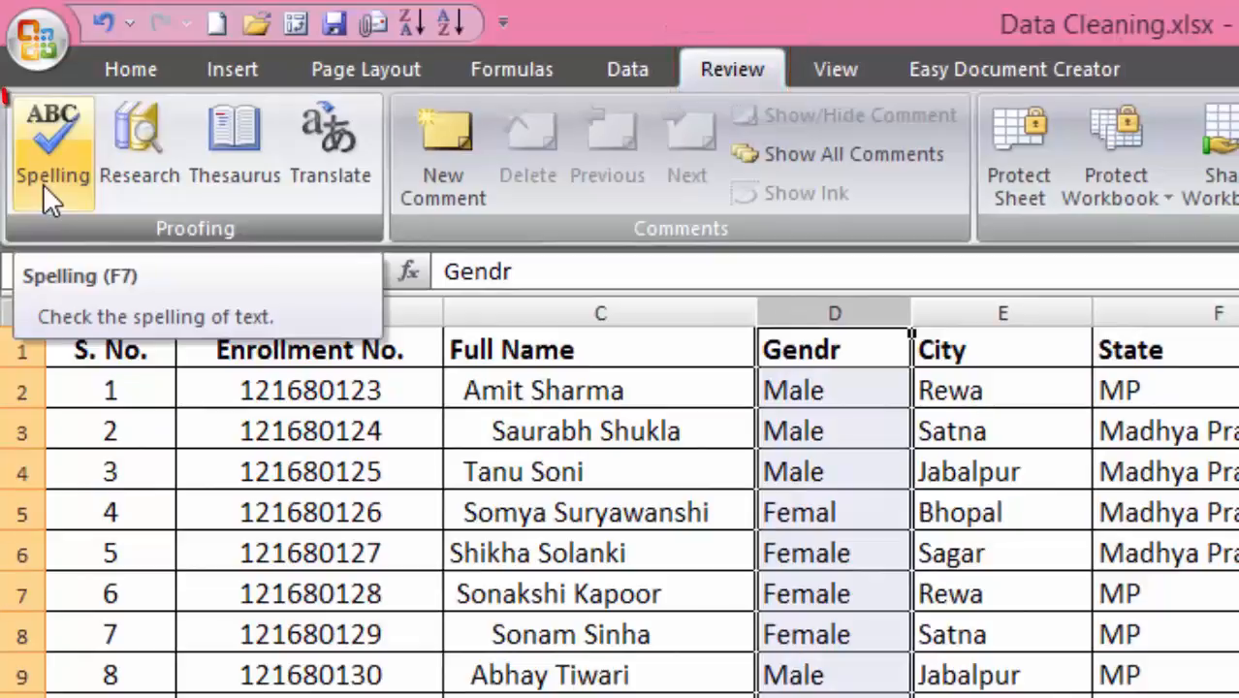
{"action": "left_click", "coordinate": [44, 189]}
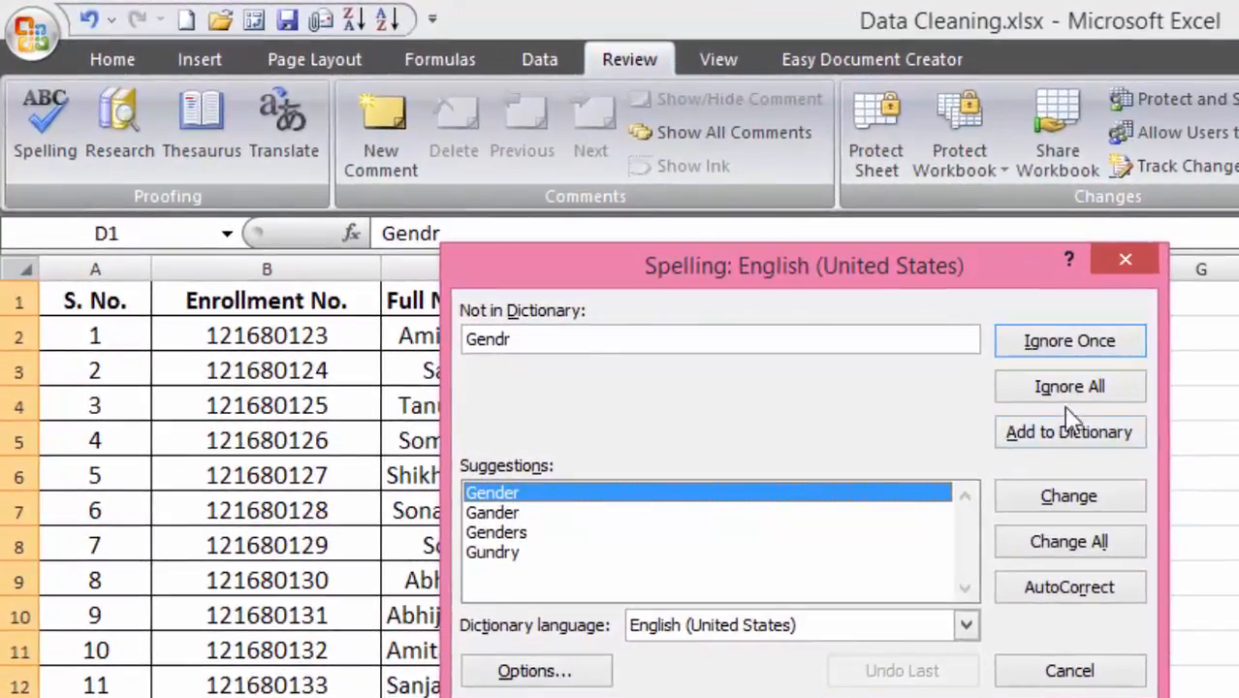
{"action": "left_click", "coordinate": [1084, 506]}
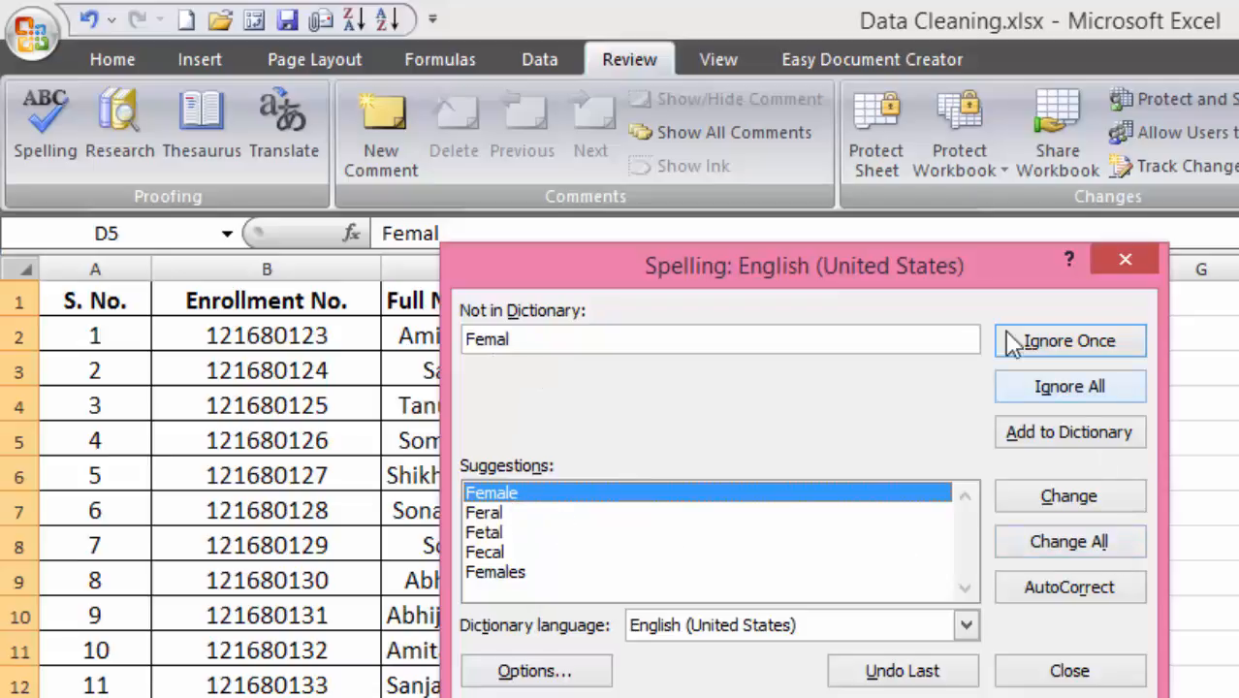
Change "Femal" in cell D5 to "Female" and finish the column's spelling check
{"action": "left_click_drag", "start_coordinate": [939, 265], "coordinate": [1238, 256]}
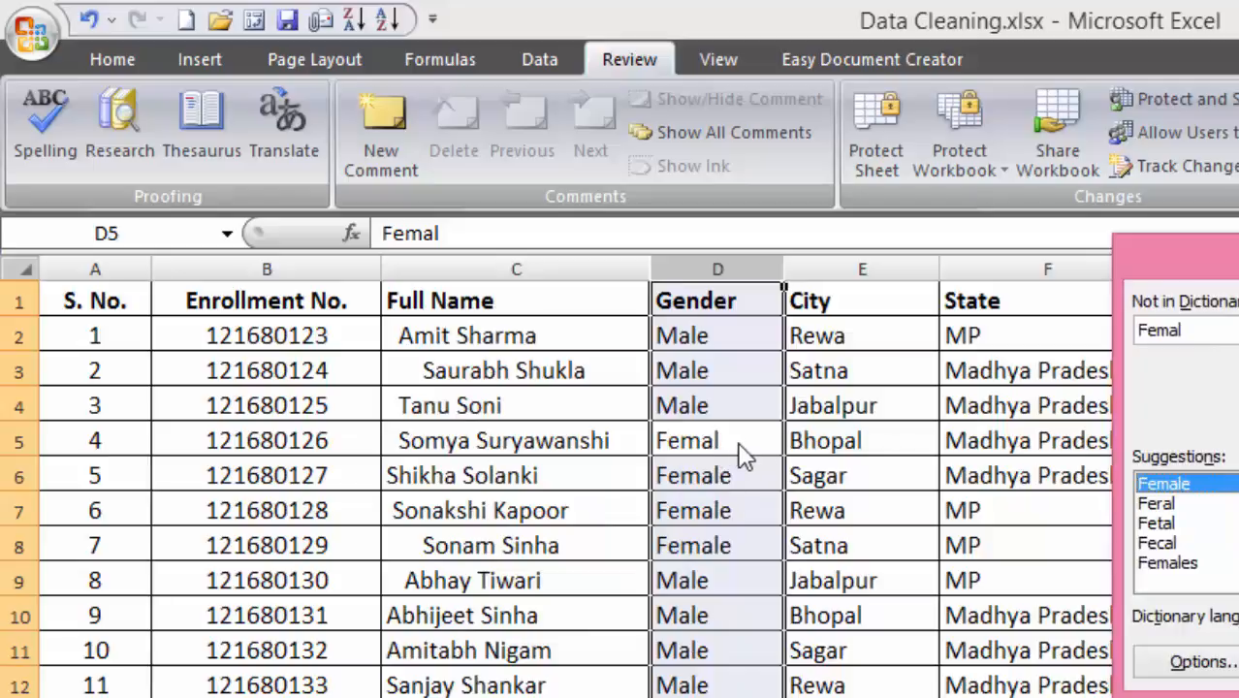
{"action": "left_click", "coordinate": [1238, 486]}
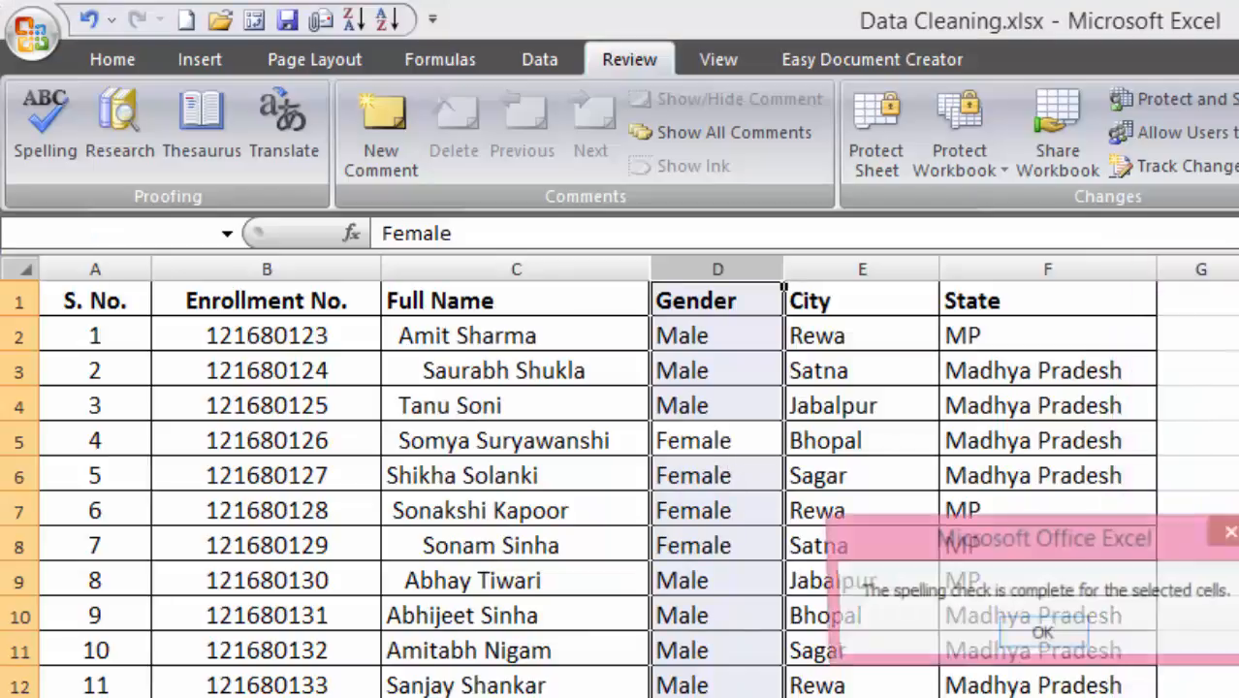
{"action": "left_click", "coordinate": [1042, 636]}
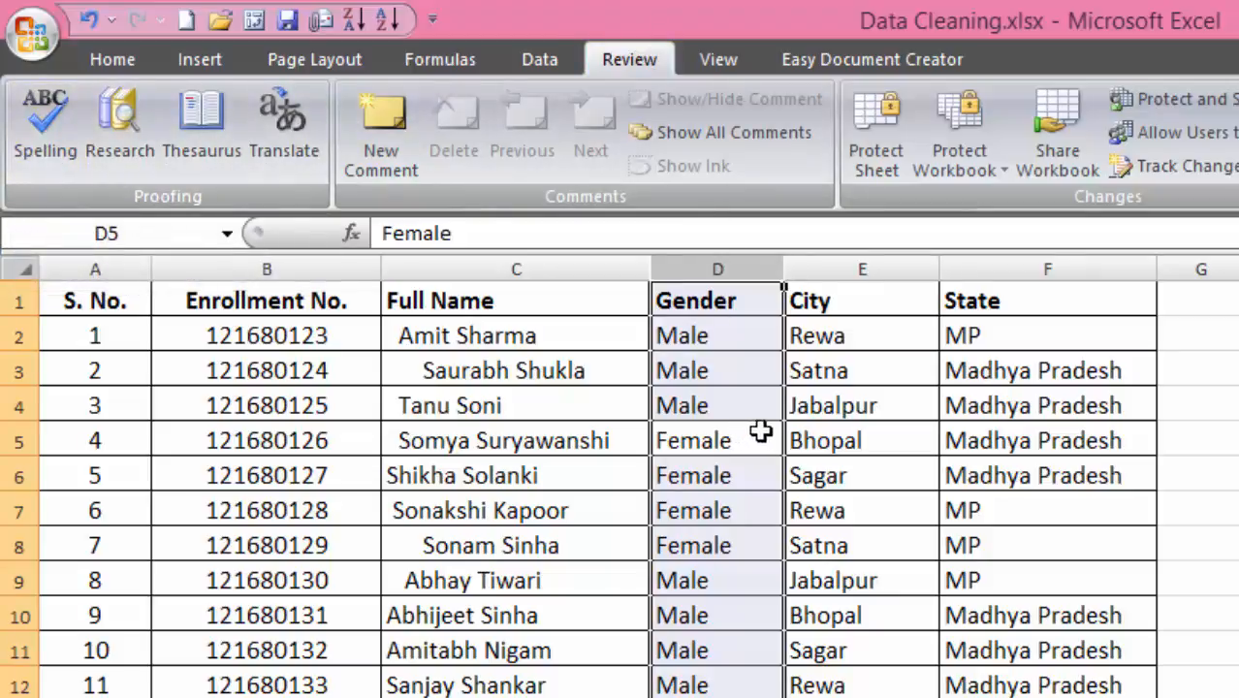
{"action": "left_click", "coordinate": [863, 518]}
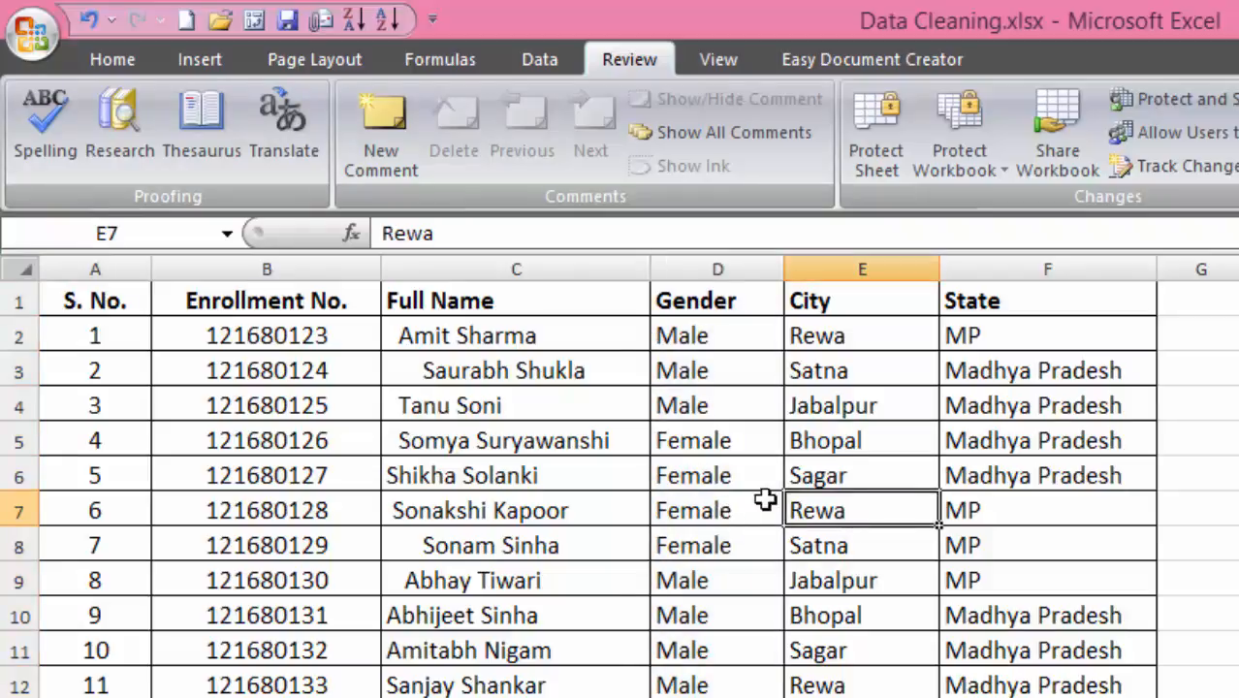
Set up a find and replace for the State entries, searching for "MP" and replacing with "Madhya Pradesh"
{"action": "left_click_drag", "start_coordinate": [1037, 334], "coordinate": [1037, 697]}
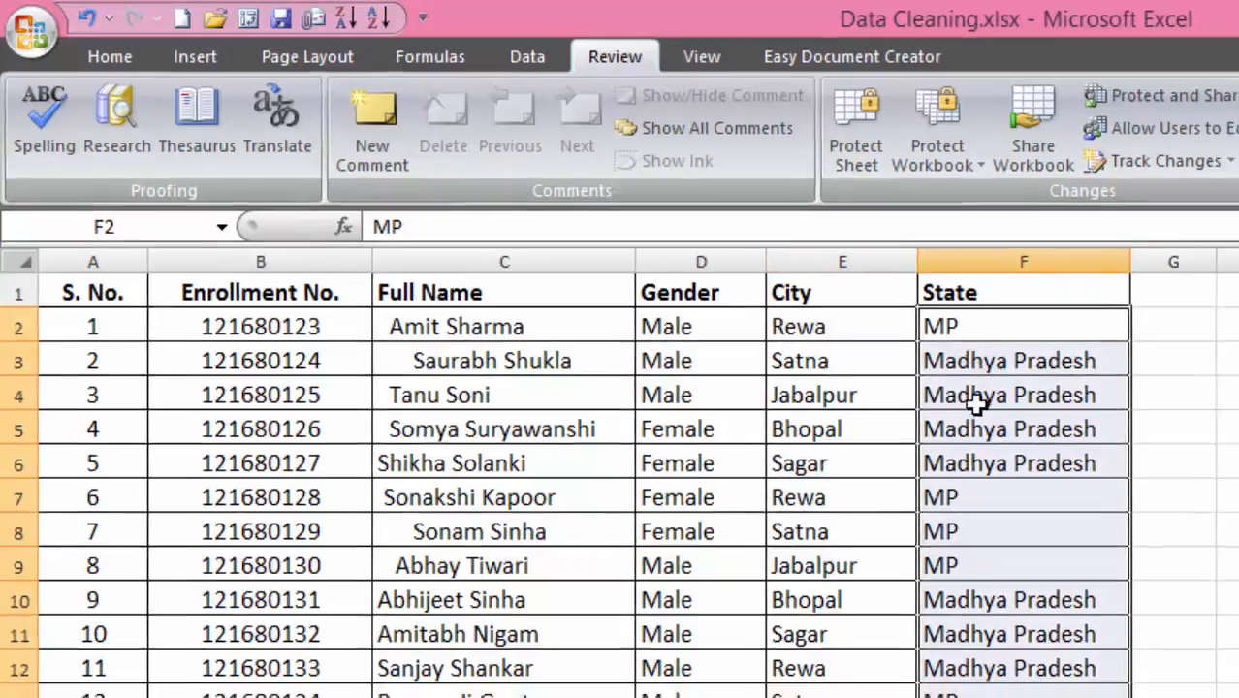
{"action": "left_click", "coordinate": [1022, 375]}
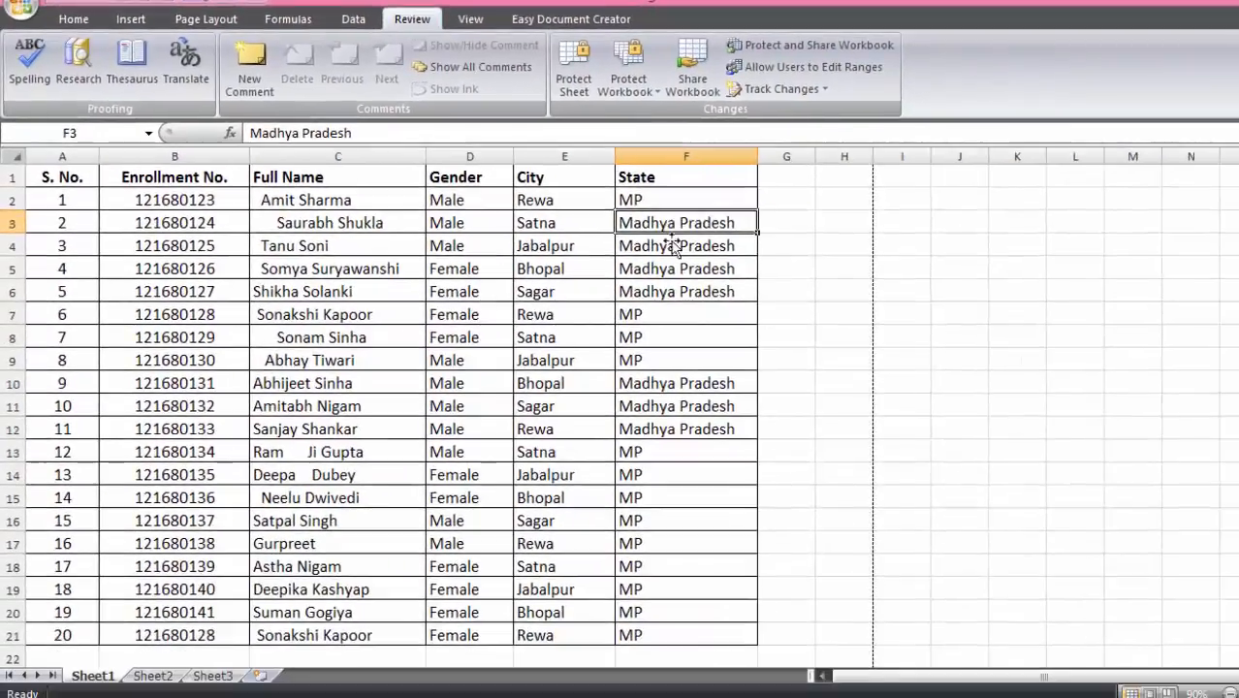
{"action": "left_click", "coordinate": [808, 259]}
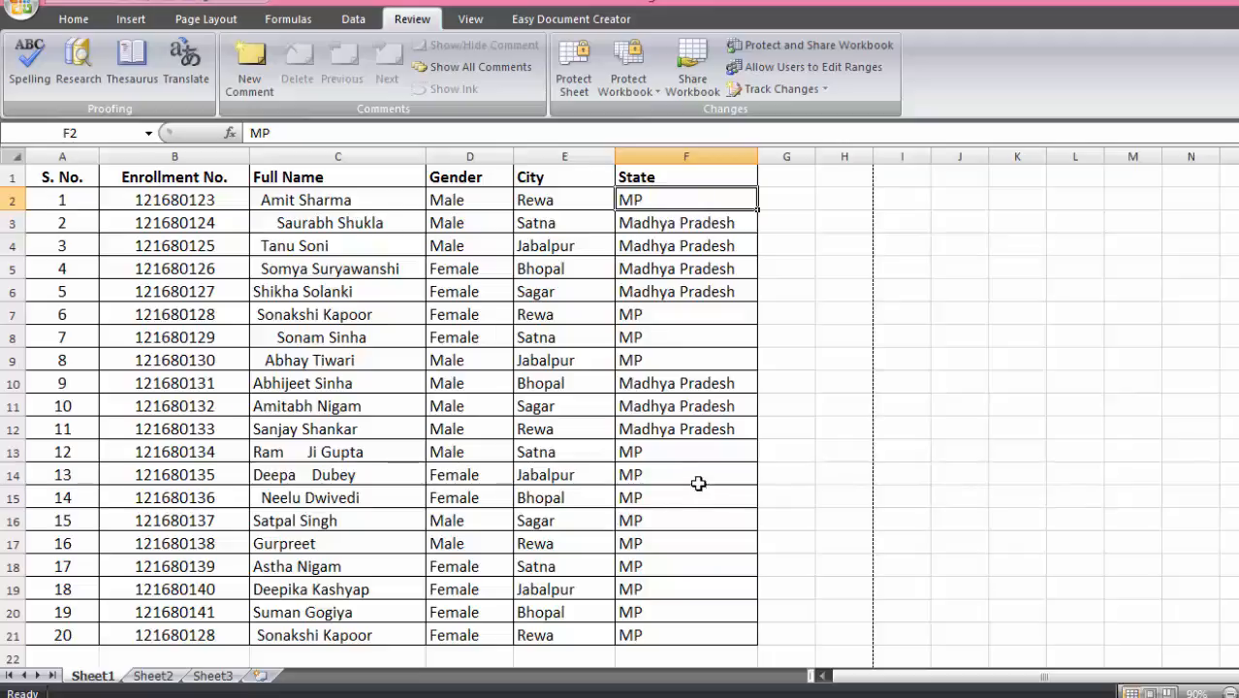
{"action": "key", "text": "ctrl+f"}
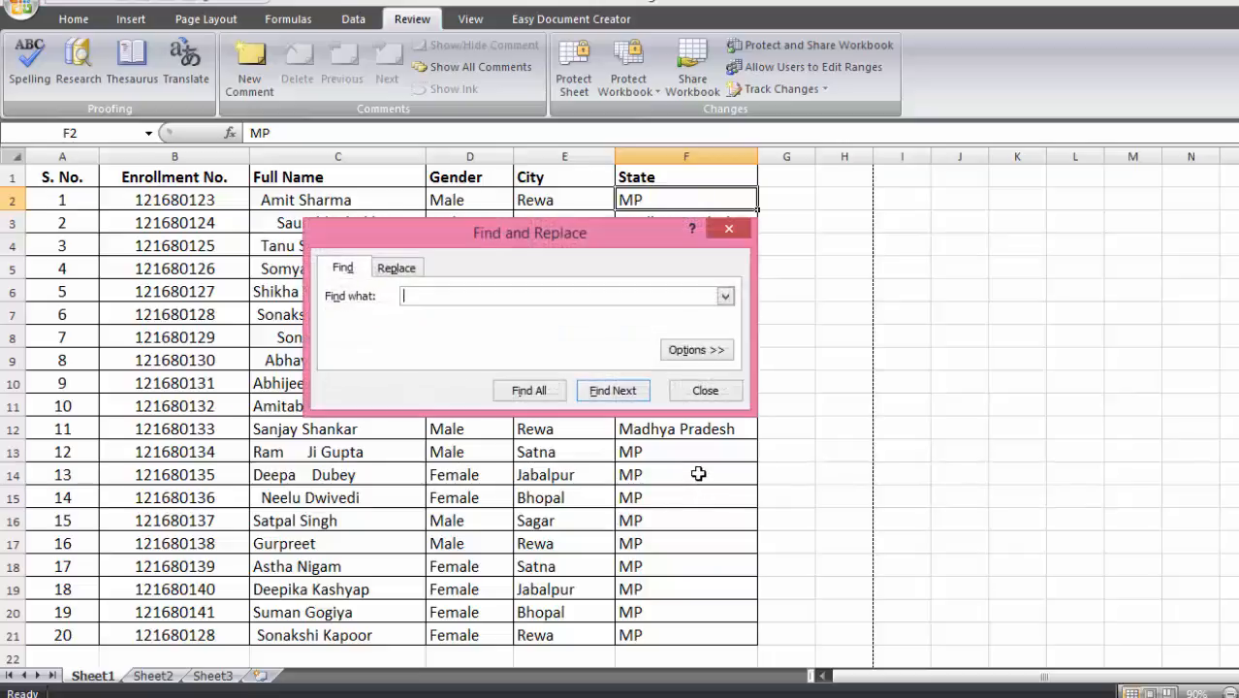
{"action": "mouse_move", "coordinate": [642, 235]}
{"action": "left_mouse_down"}
{"action": "mouse_move", "coordinate": [1137, 323]}
{"action": "mouse_move", "coordinate": [1154, 354]}
{"action": "mouse_move", "coordinate": [1104, 333]}
{"action": "left_mouse_up"}
{"action": "left_click", "coordinate": [860, 369]}
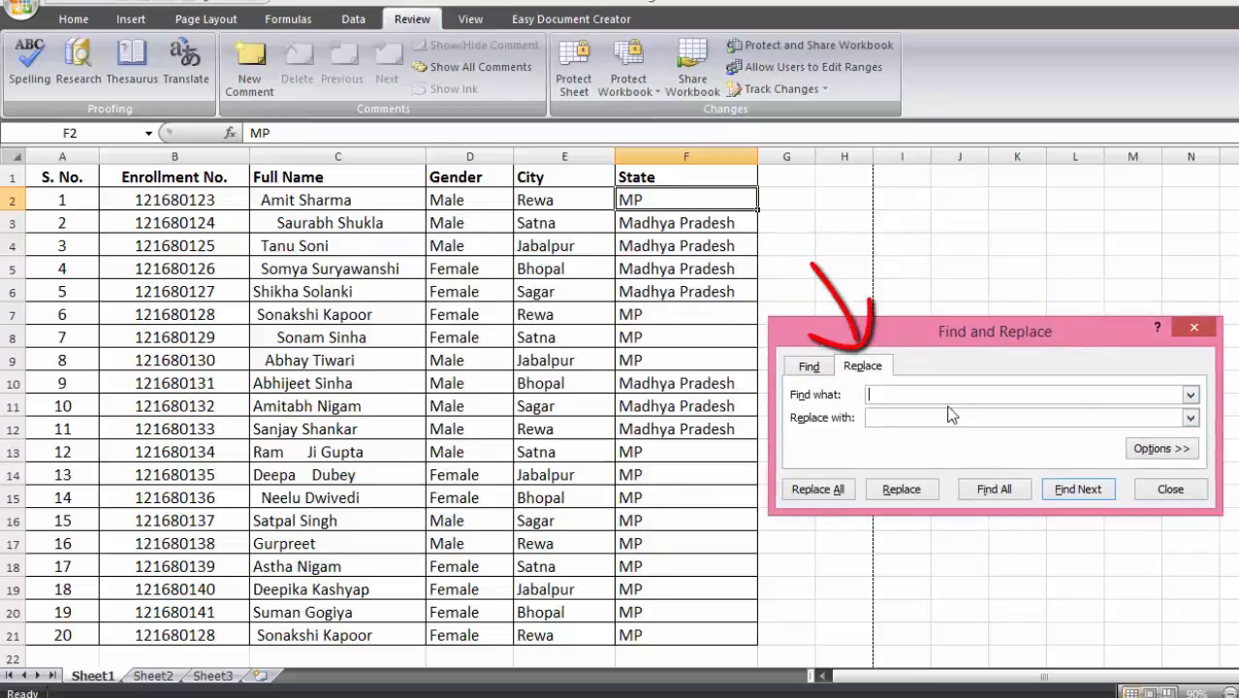
{"action": "type", "text": "MP"}
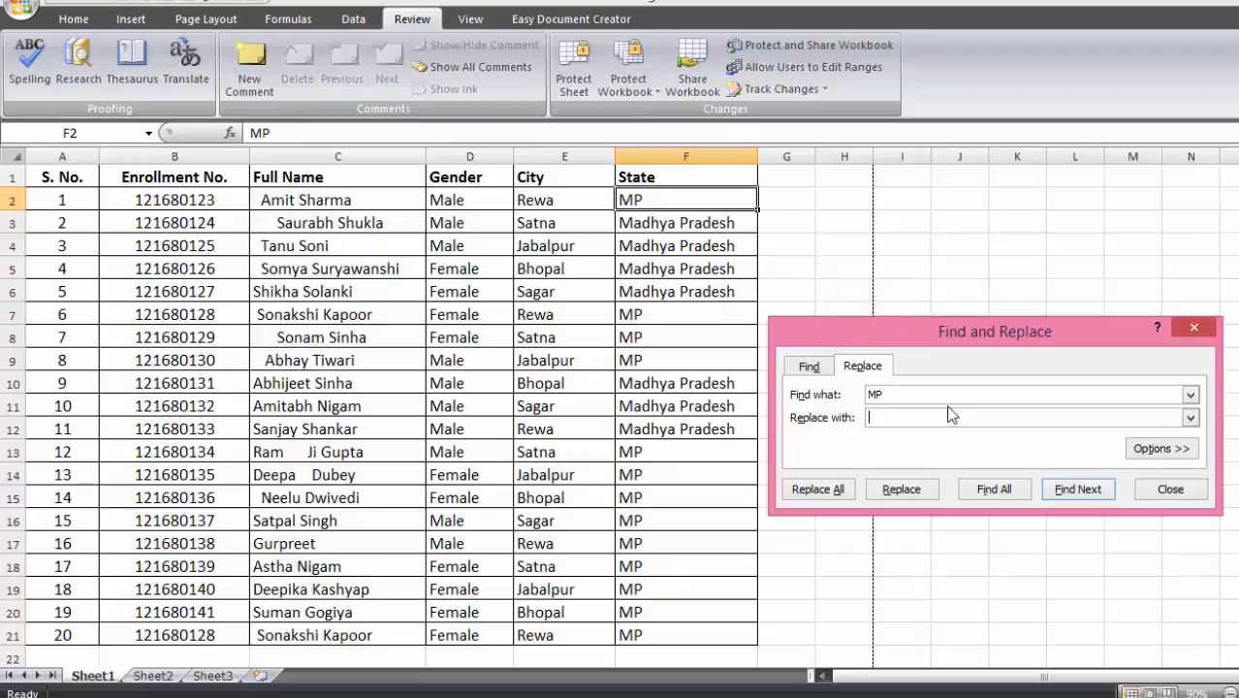
{"action": "left_click", "coordinate": [951, 414]}
{"action": "type", "text": "Madhya Pradesh"}
Replace the first two "MP" entries with "Madhya Pradesh" one at a time and all remaining ones at once
{"action": "left_click", "coordinate": [902, 490]}
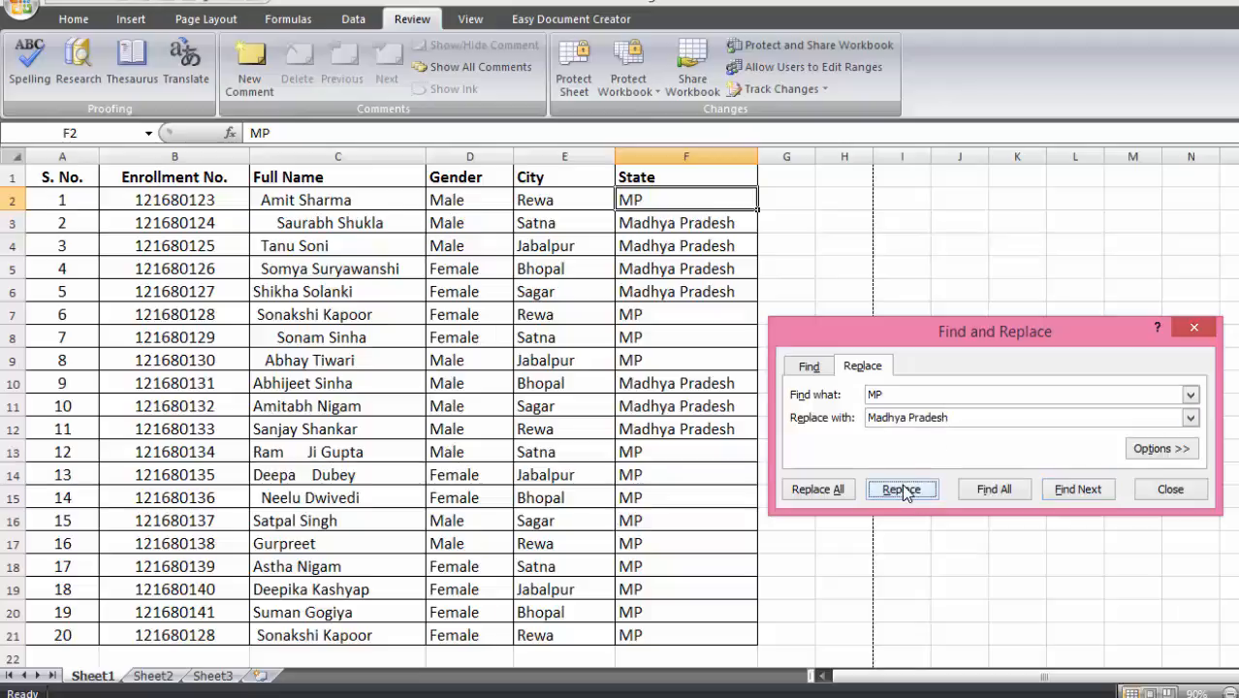
{"action": "left_click", "coordinate": [902, 489]}
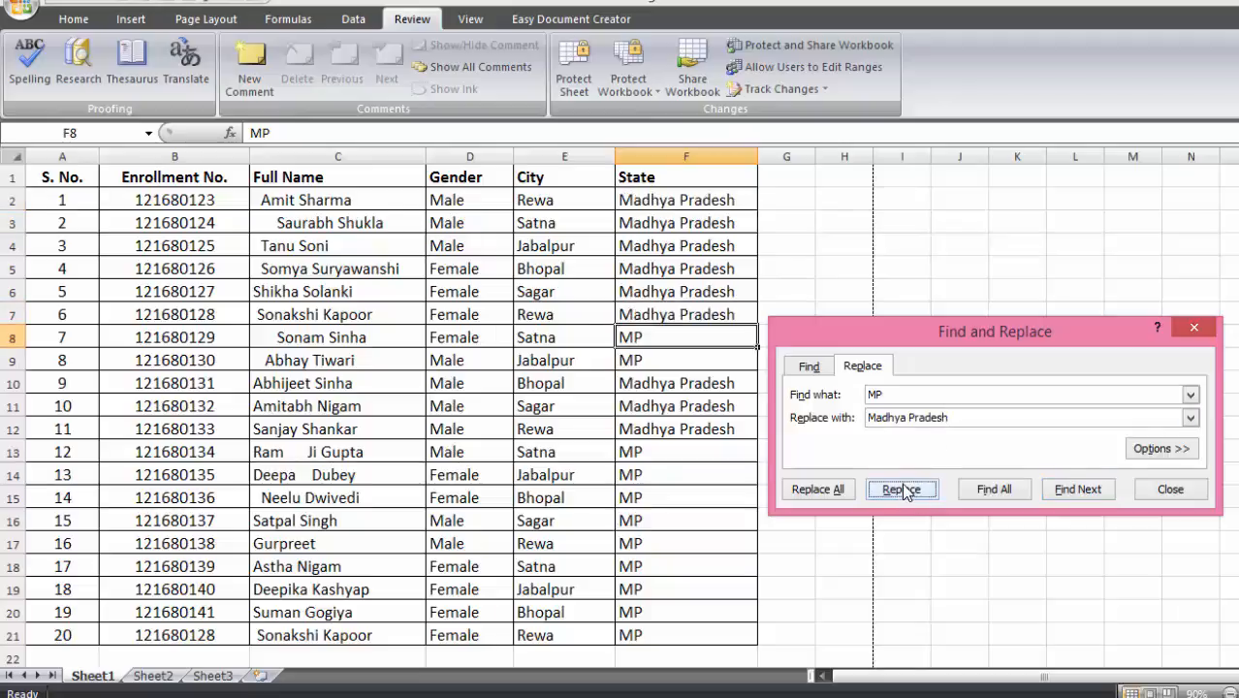
{"action": "left_click", "coordinate": [812, 492]}
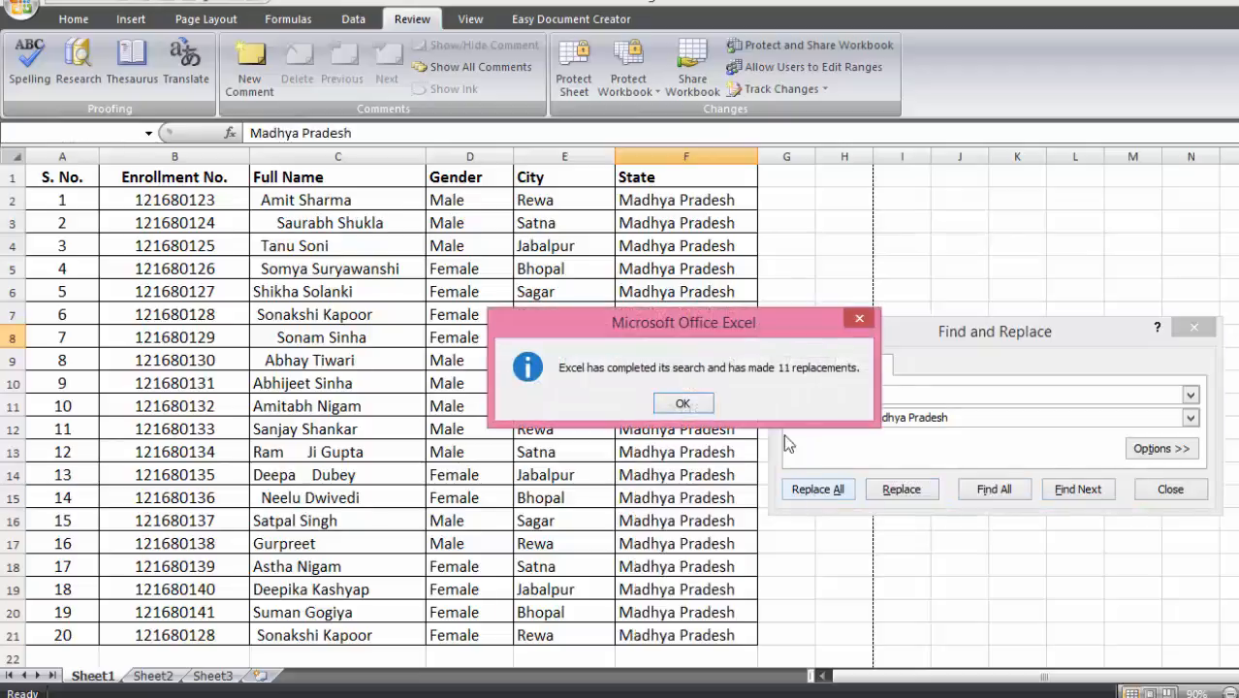
{"action": "left_click", "coordinate": [683, 405]}
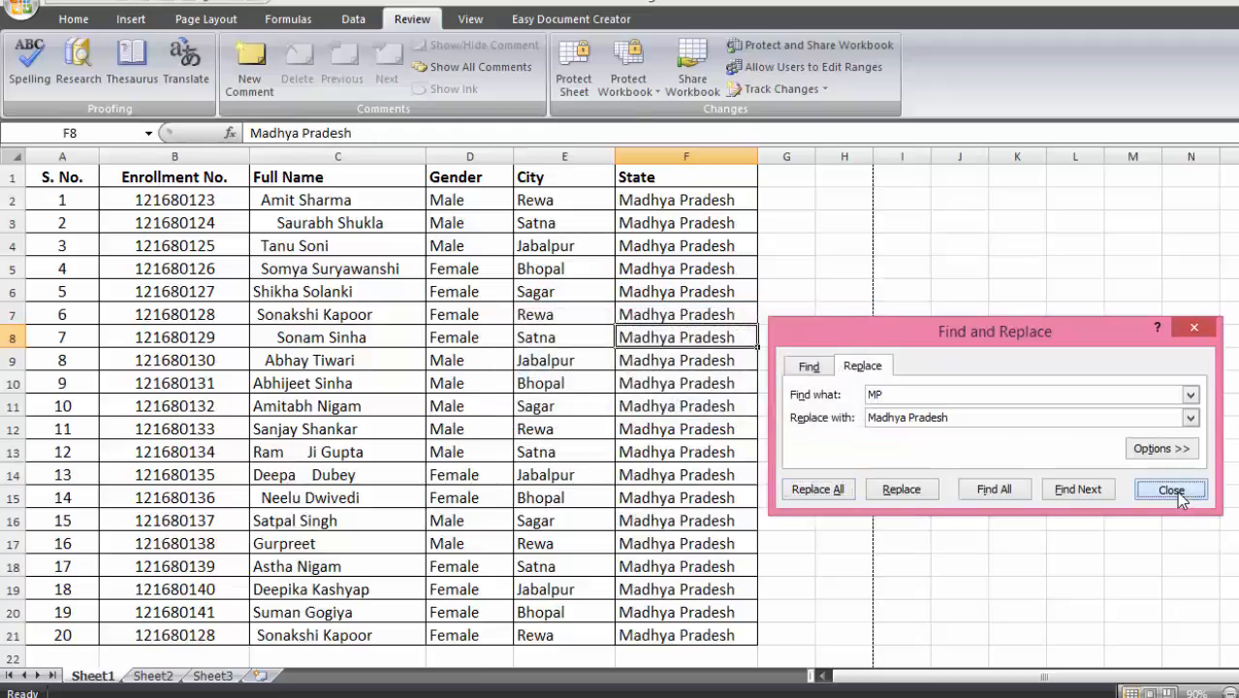
{"action": "left_click", "coordinate": [1173, 490]}
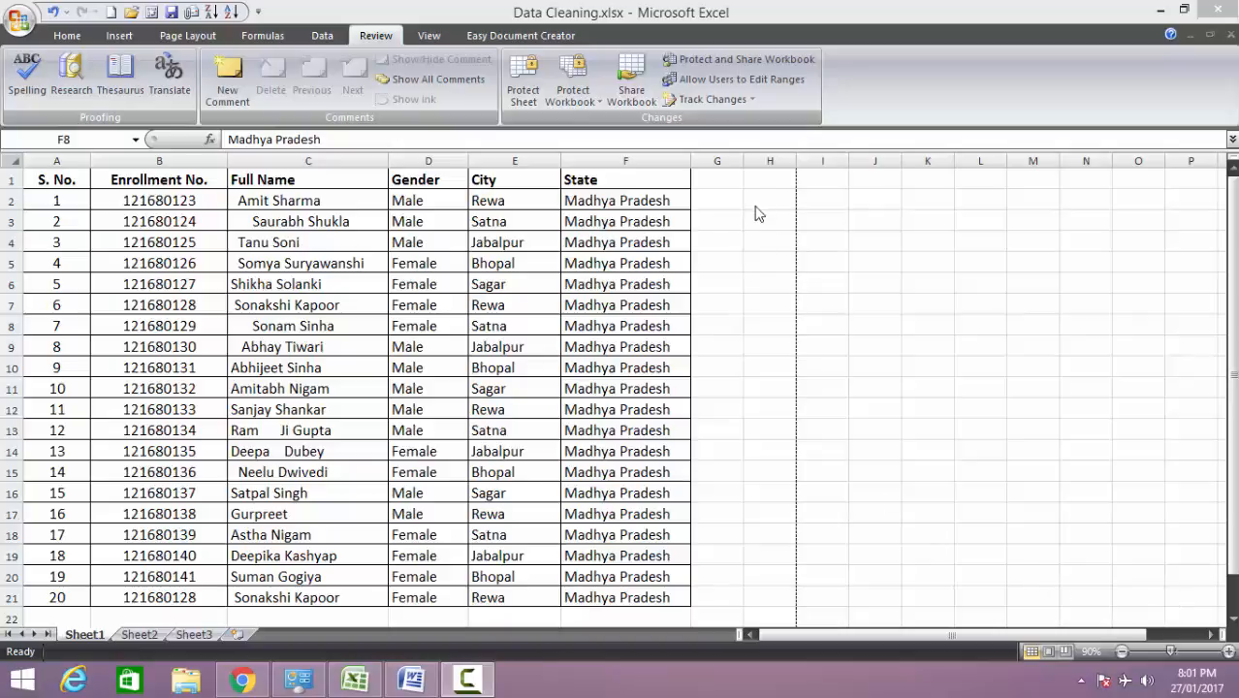
Insert a blank column between the Full Name and Gender columns
{"action": "left_click", "coordinate": [428, 155]}
{"action": "right_click", "coordinate": [428, 155]}
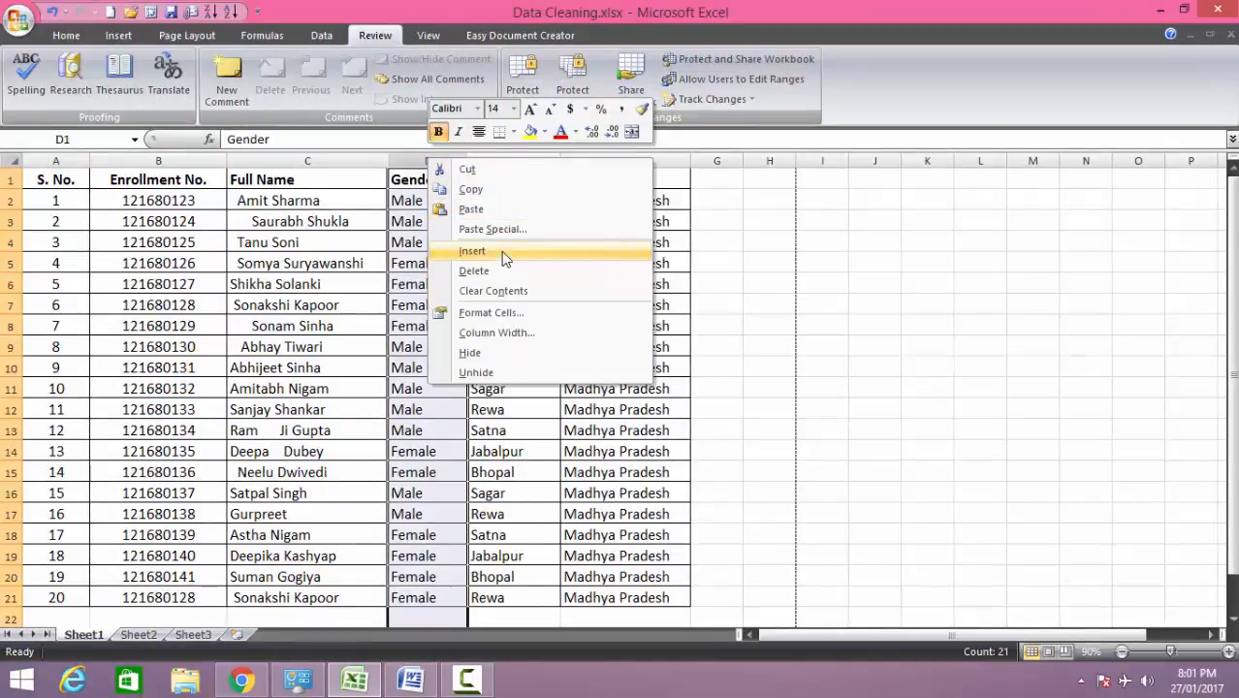
{"action": "left_click", "coordinate": [504, 252]}
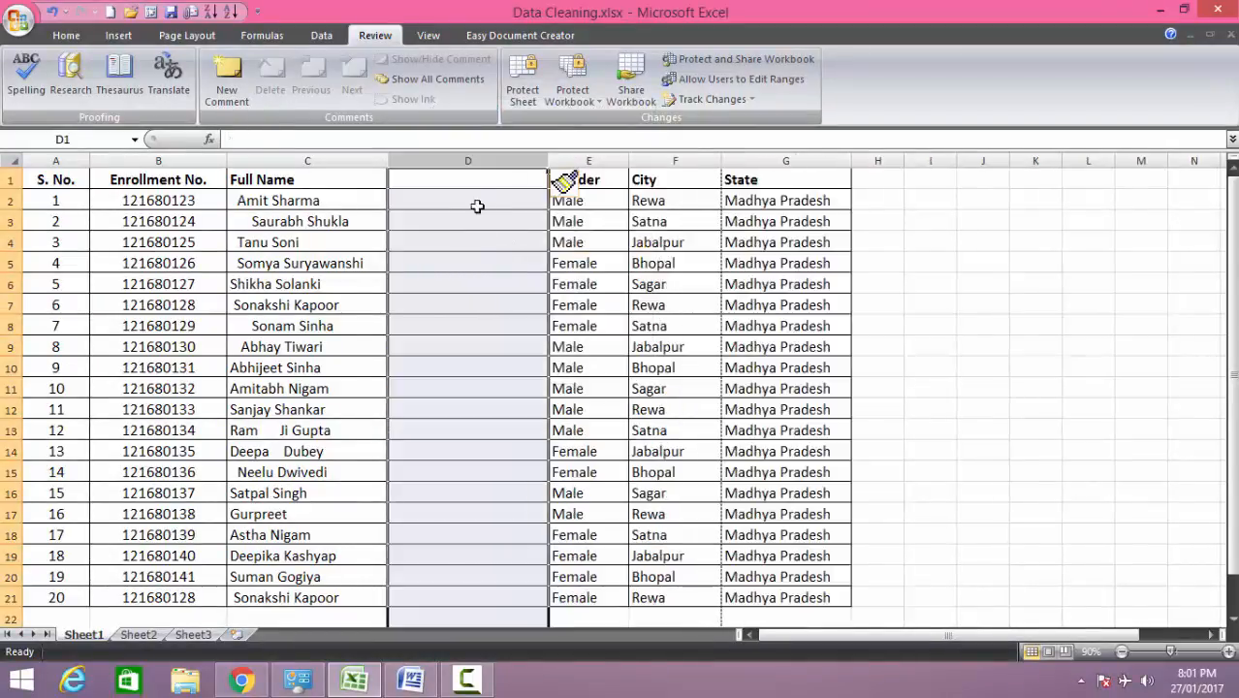
{"action": "left_click", "coordinate": [481, 179]}
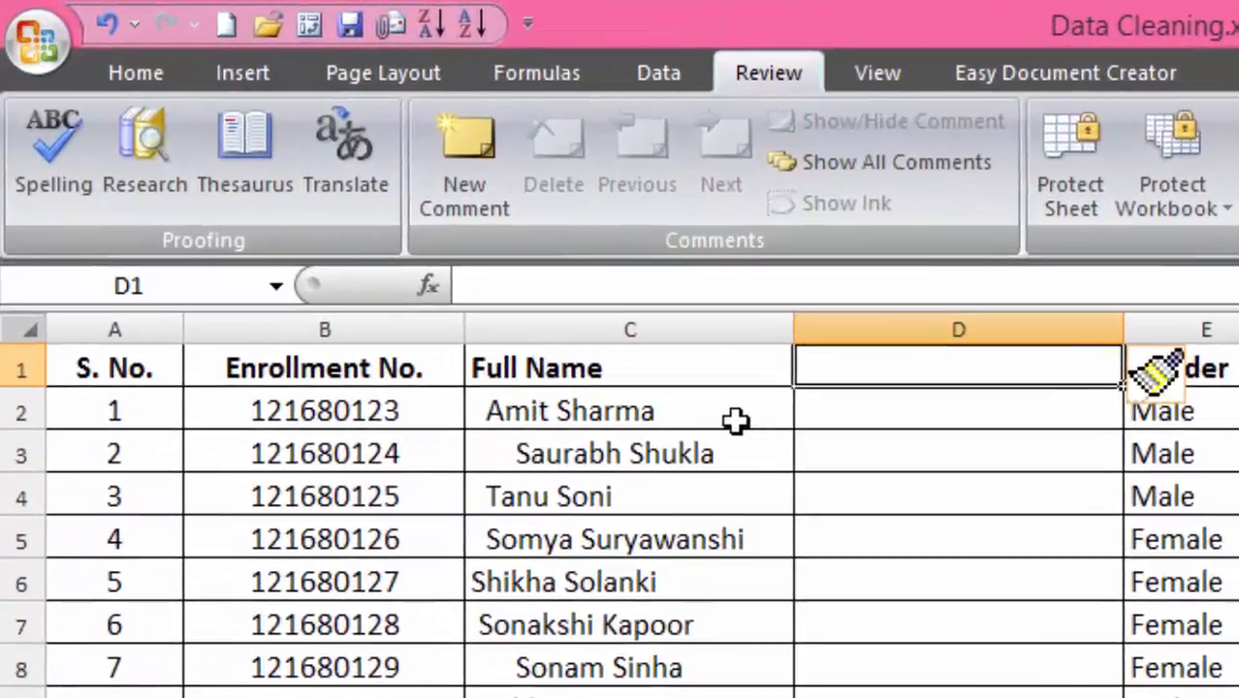
{"action": "left_click", "coordinate": [722, 420]}
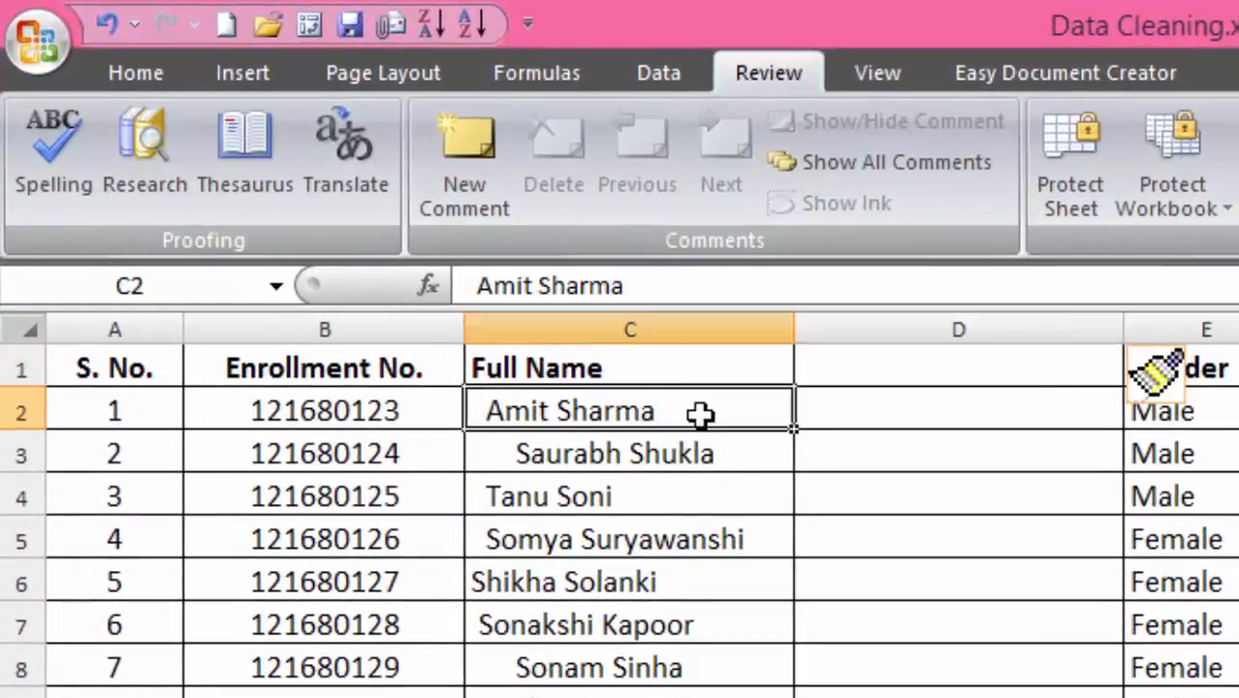
Examine the leading spaces before the names in C2 to C4 and the irregular spacing down the Full Name column
{"action": "double_click", "coordinate": [494, 412]}
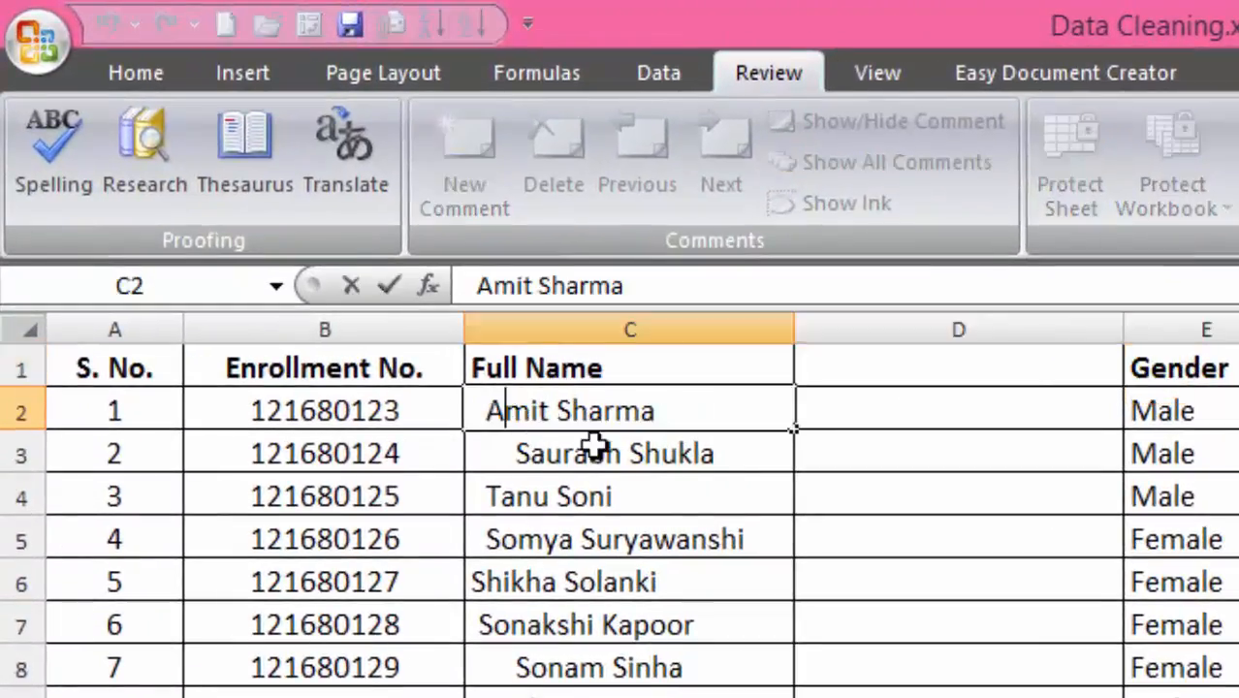
{"action": "left_click_drag", "start_coordinate": [486, 411], "coordinate": [465, 411]}
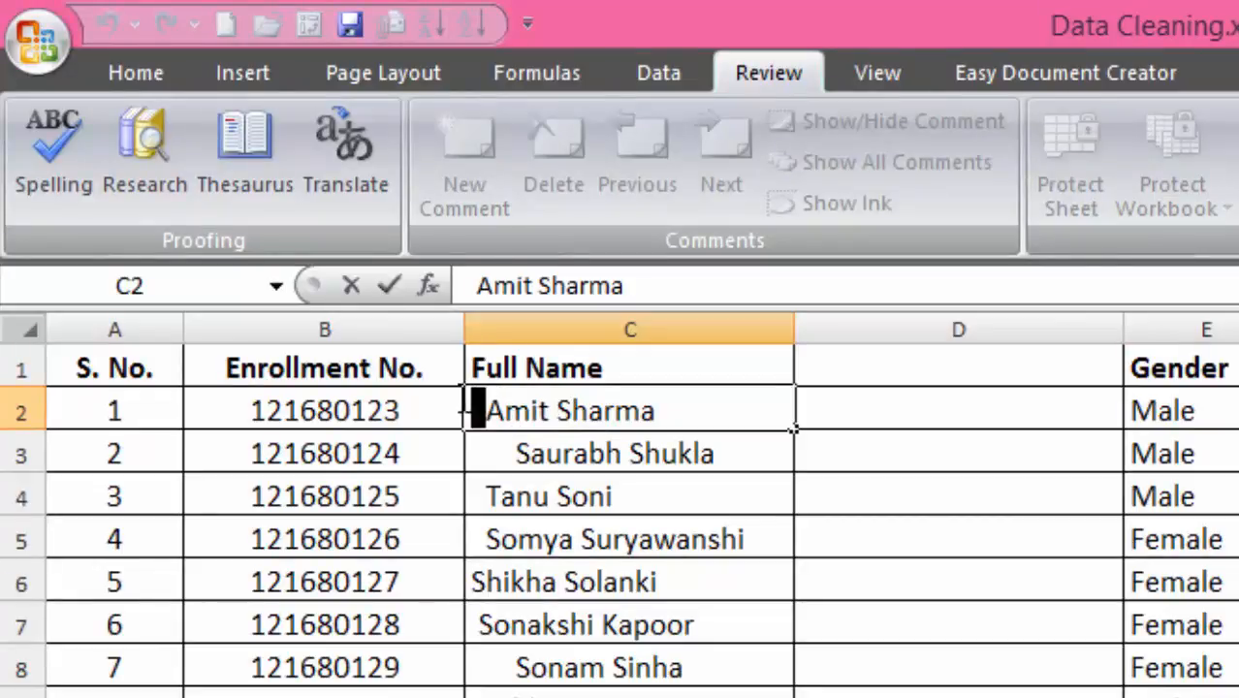
{"action": "left_click", "coordinate": [515, 454]}
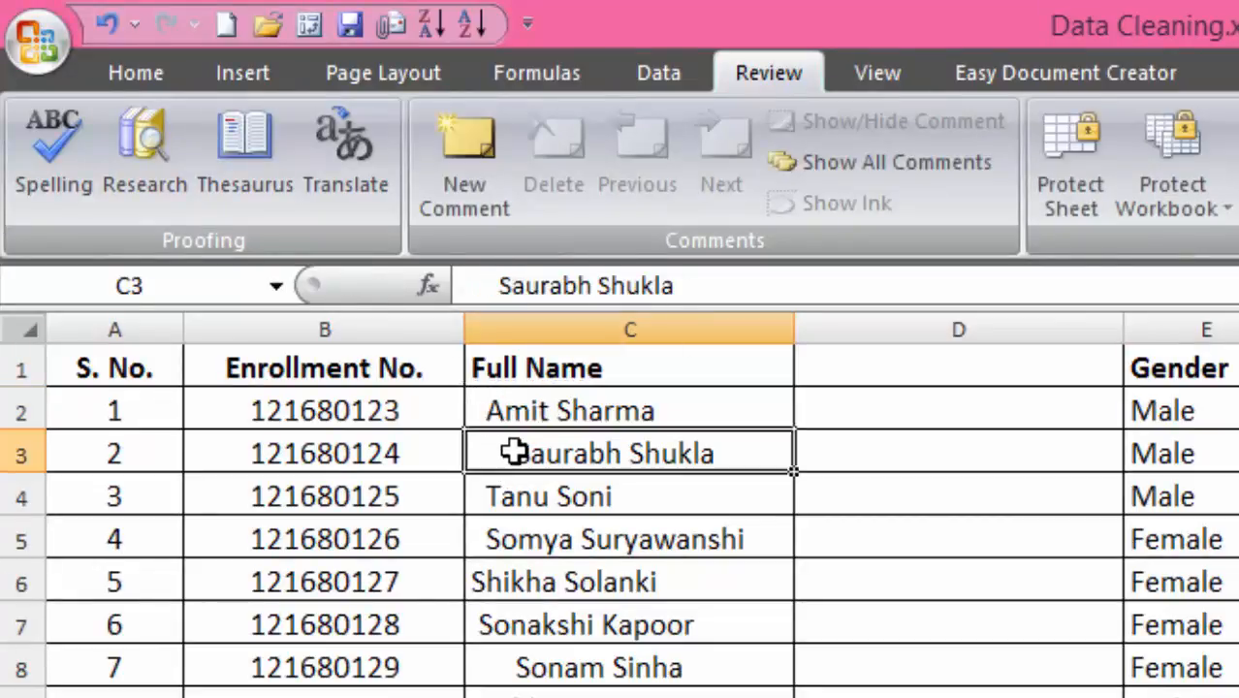
{"action": "left_click_drag", "start_coordinate": [516, 456], "coordinate": [468, 456]}
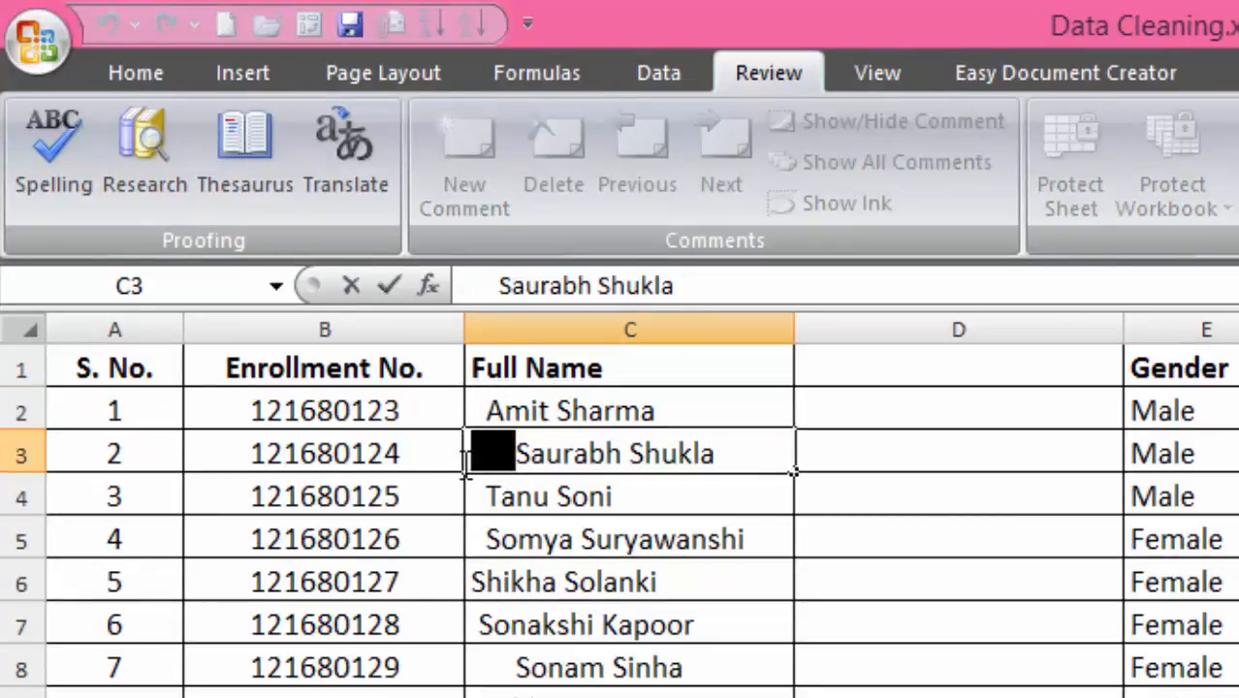
{"action": "left_click", "coordinate": [485, 502]}
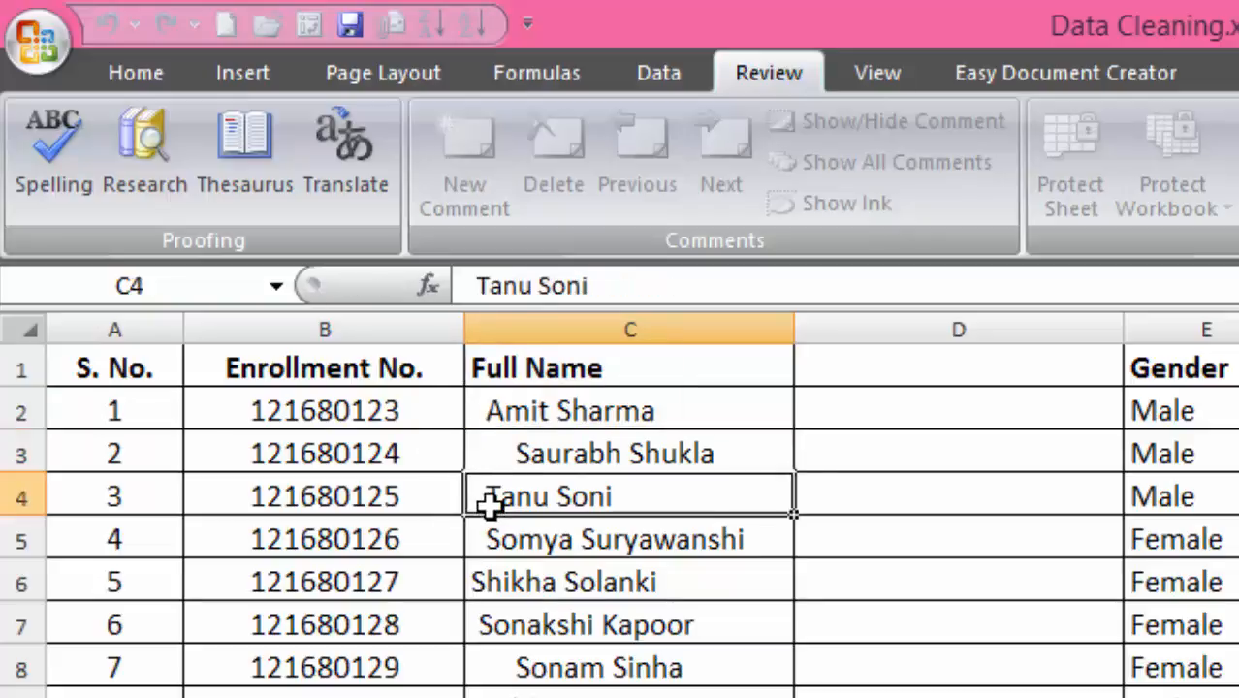
{"action": "double_click", "coordinate": [489, 500]}
{"action": "left_click_drag", "start_coordinate": [488, 501], "coordinate": [422, 498]}
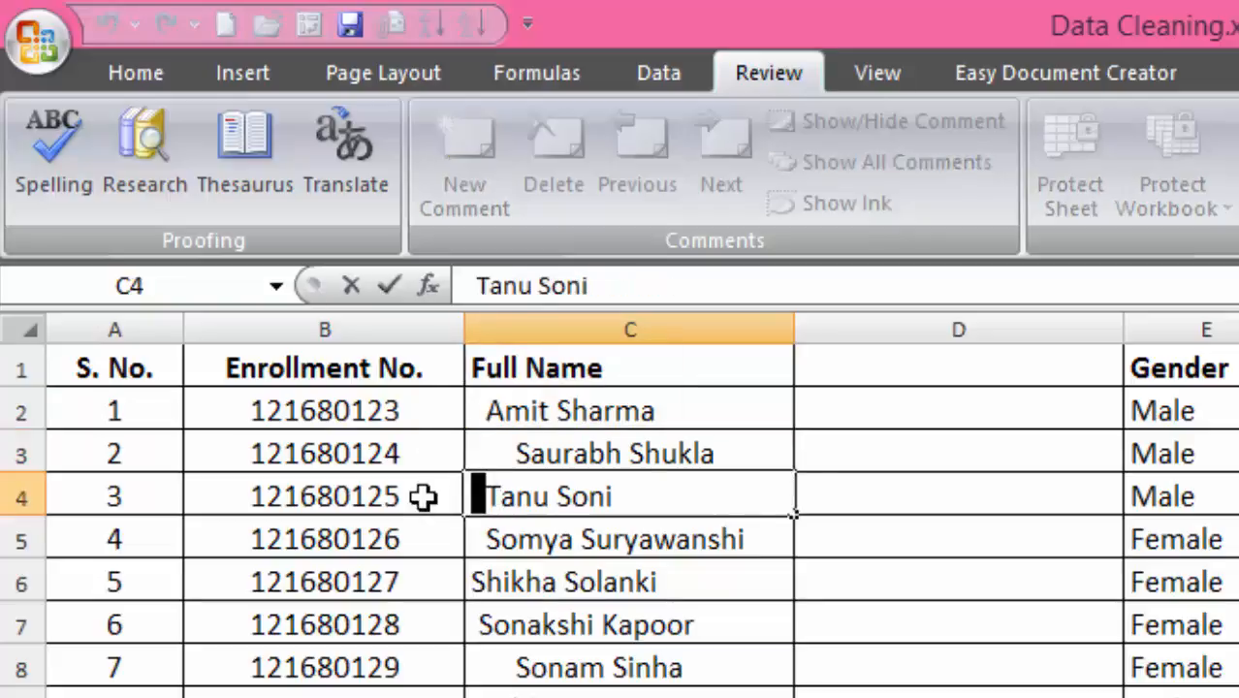
{"action": "left_click", "coordinate": [525, 570]}
{"action": "scroll", "coordinate": [621, 601], "scroll_direction": "down", "scroll_amount": 4}
{"action": "scroll", "coordinate": [620, 601], "scroll_direction": "up", "scroll_amount": 4}
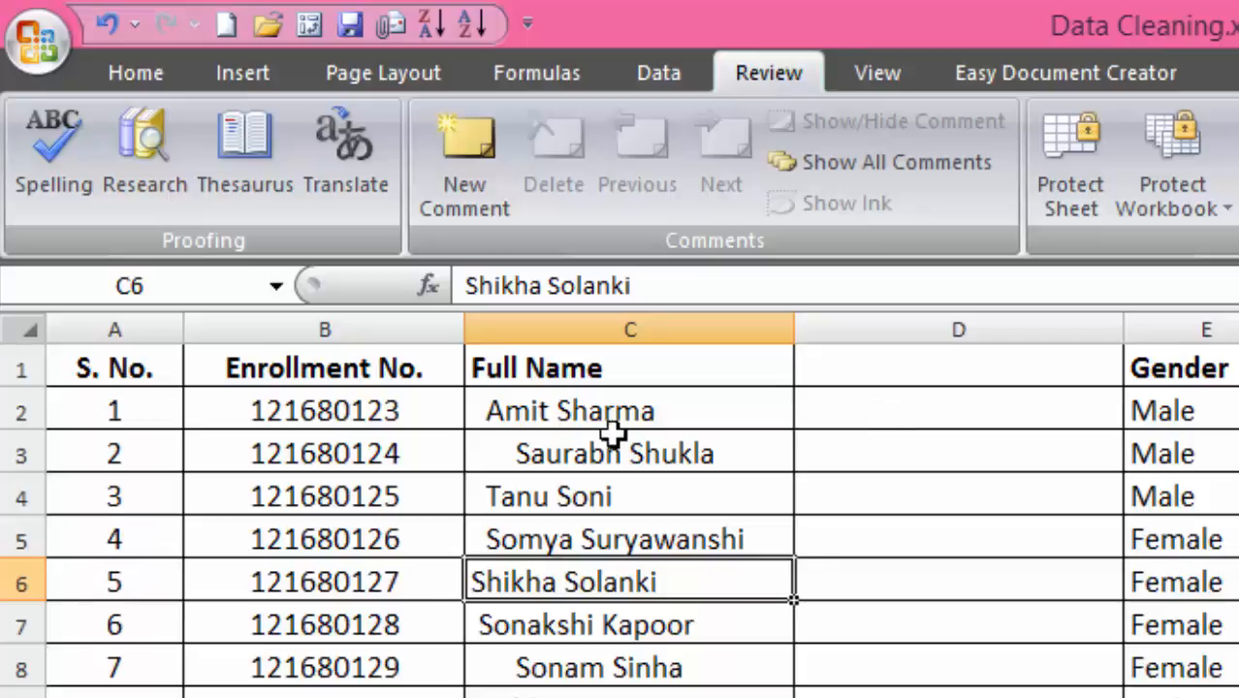
{"action": "scroll", "coordinate": [603, 450], "scroll_direction": "down", "scroll_amount": 6}
{"action": "scroll", "coordinate": [603, 451], "scroll_direction": "up", "scroll_amount": 6}
{"action": "scroll", "coordinate": [603, 453], "scroll_direction": "down", "scroll_amount": 5}
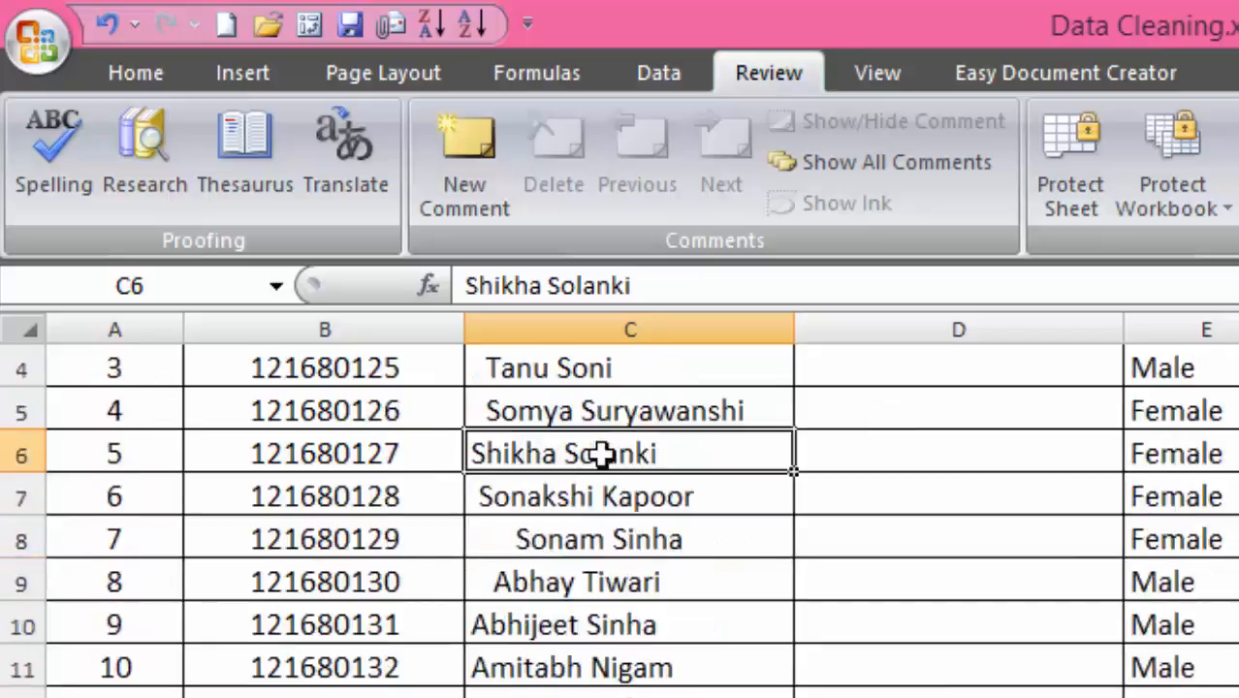
{"action": "scroll", "coordinate": [603, 454], "scroll_direction": "up", "scroll_amount": 5}
Enter the formula =TRIM(C2) in cell D2 to strip the extra spaces from the first full name
{"action": "left_click", "coordinate": [892, 415]}
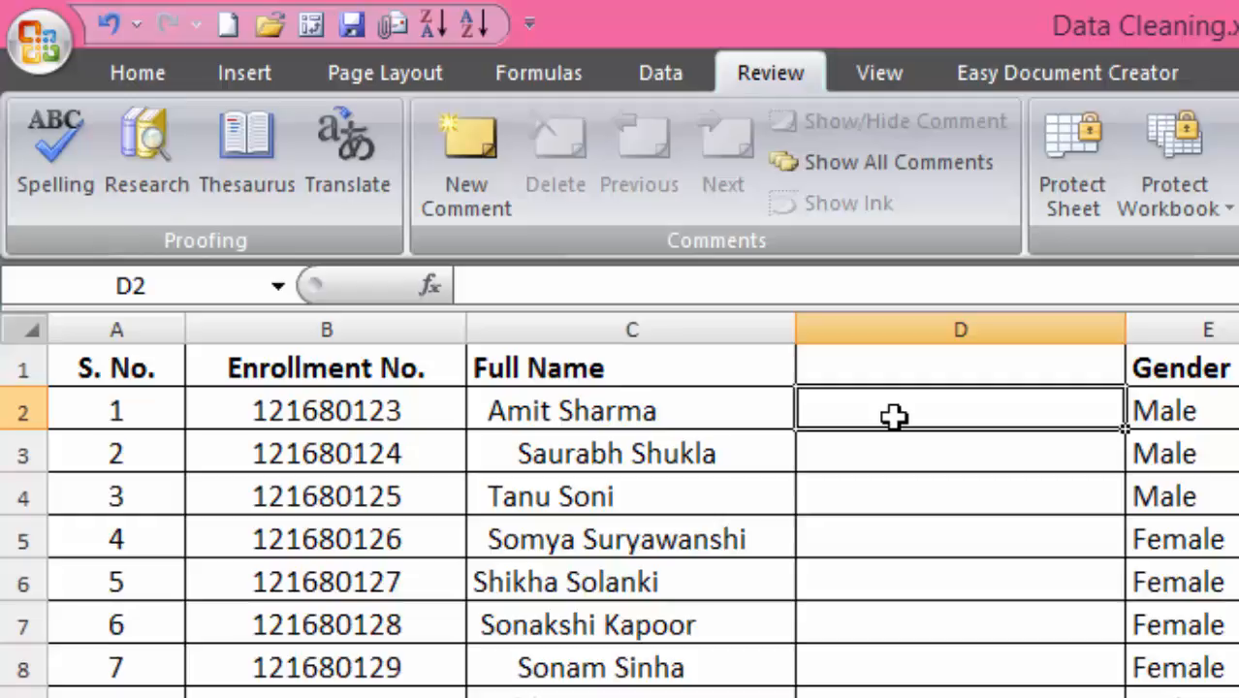
{"action": "type", "text": "="}
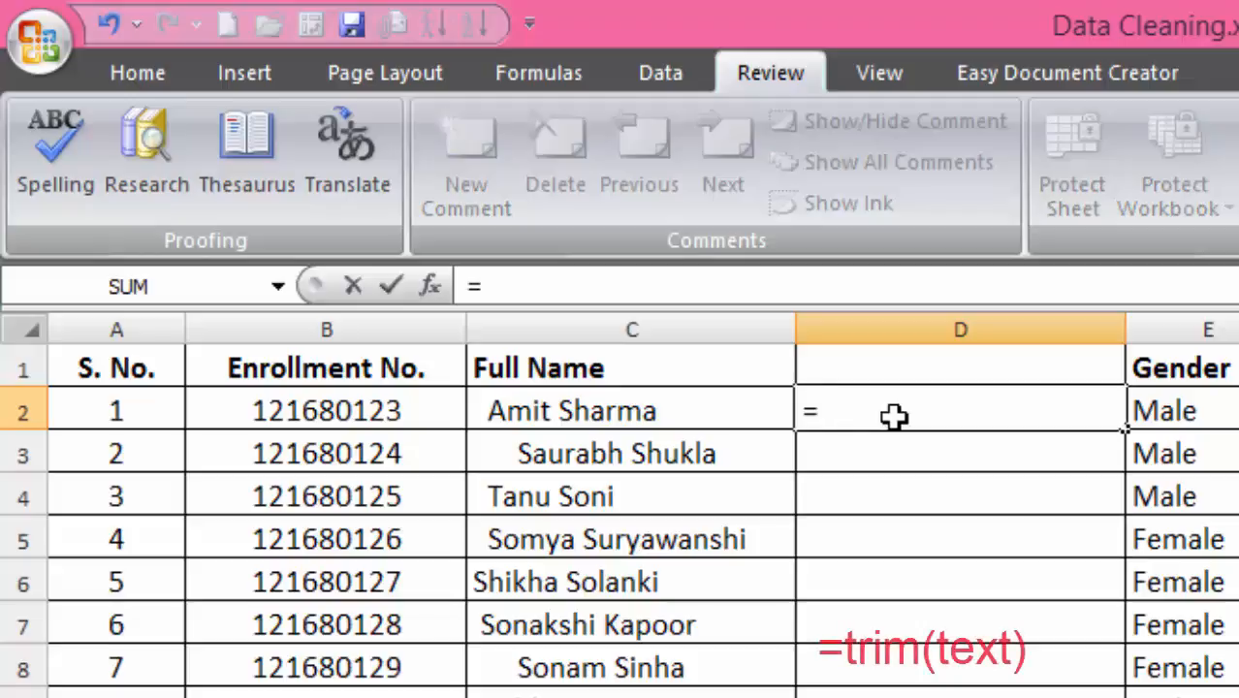
{"action": "type", "text": "tr"}
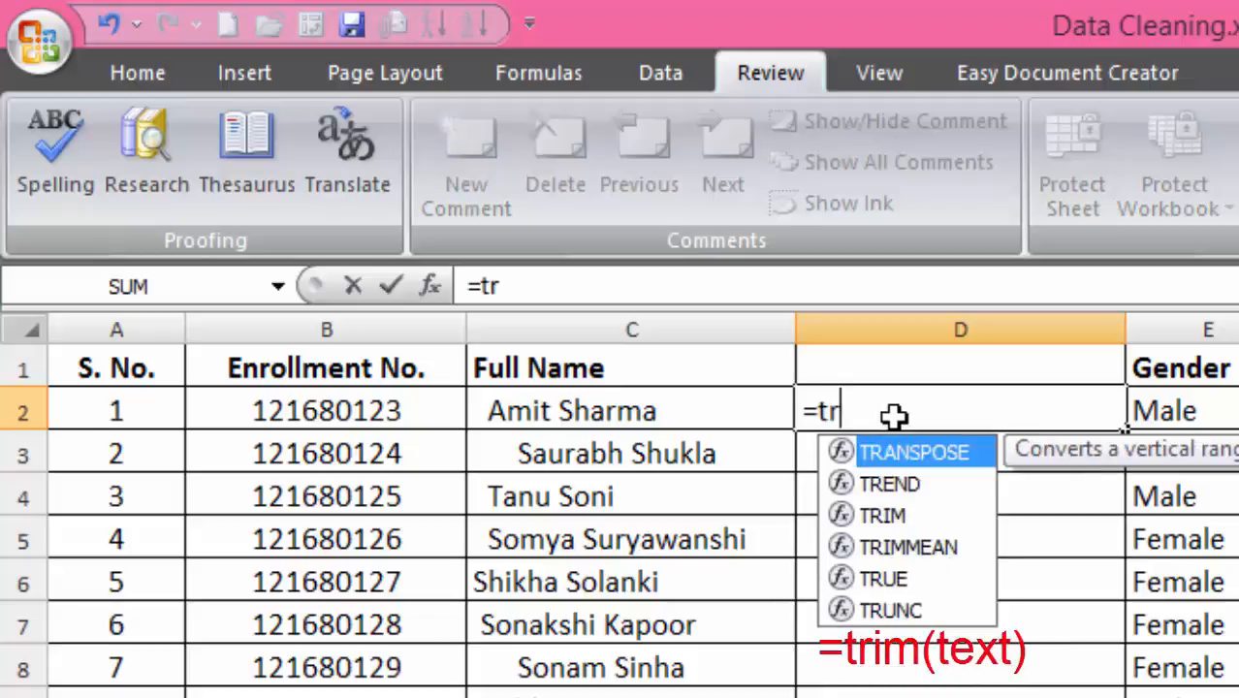
{"action": "type", "text": "im"}
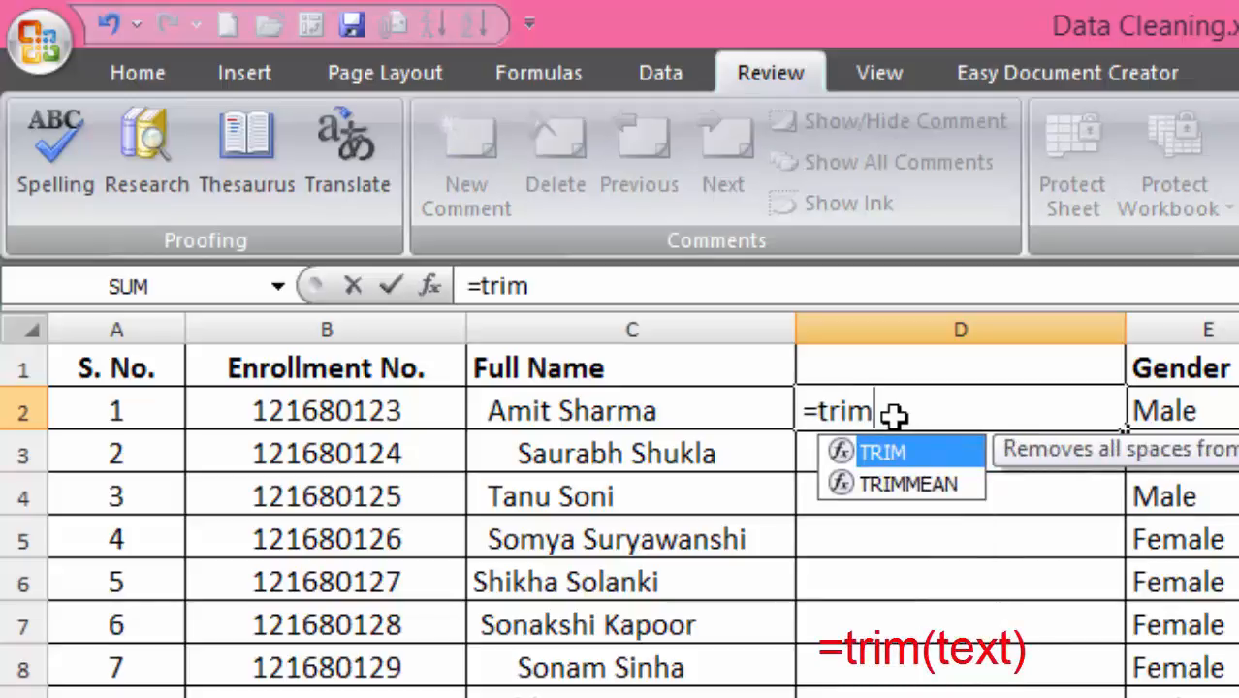
{"action": "type", "text": "("}
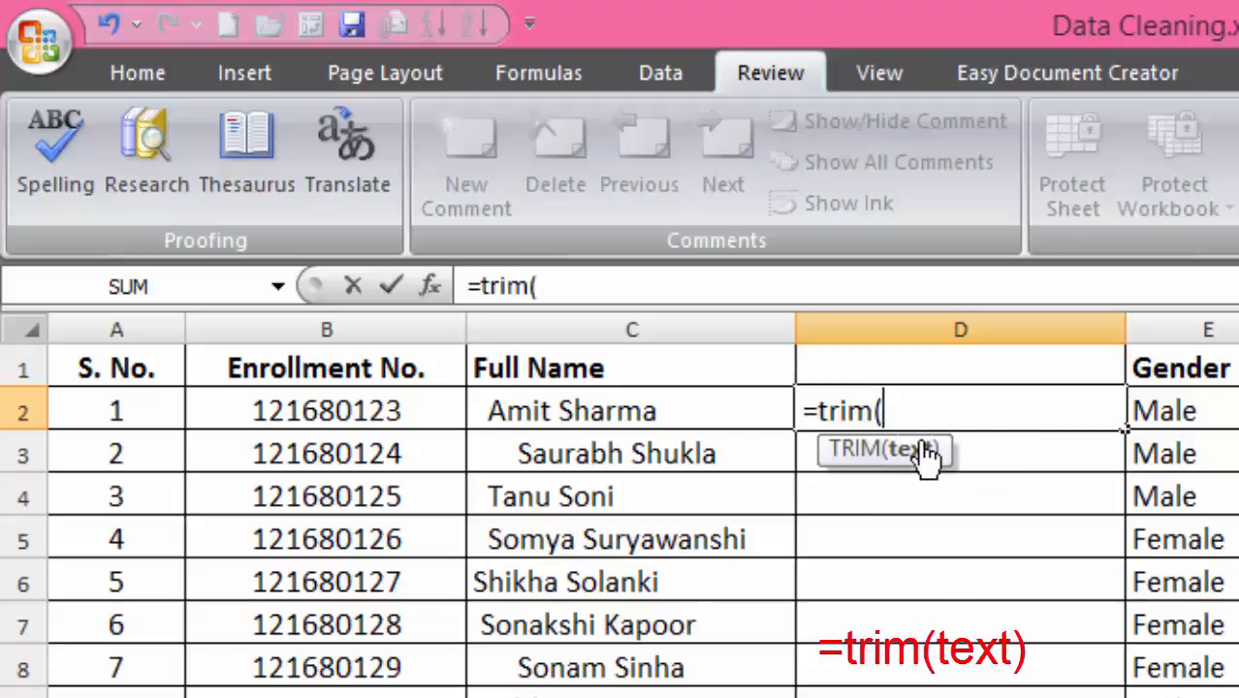
{"action": "left_click", "coordinate": [607, 412]}
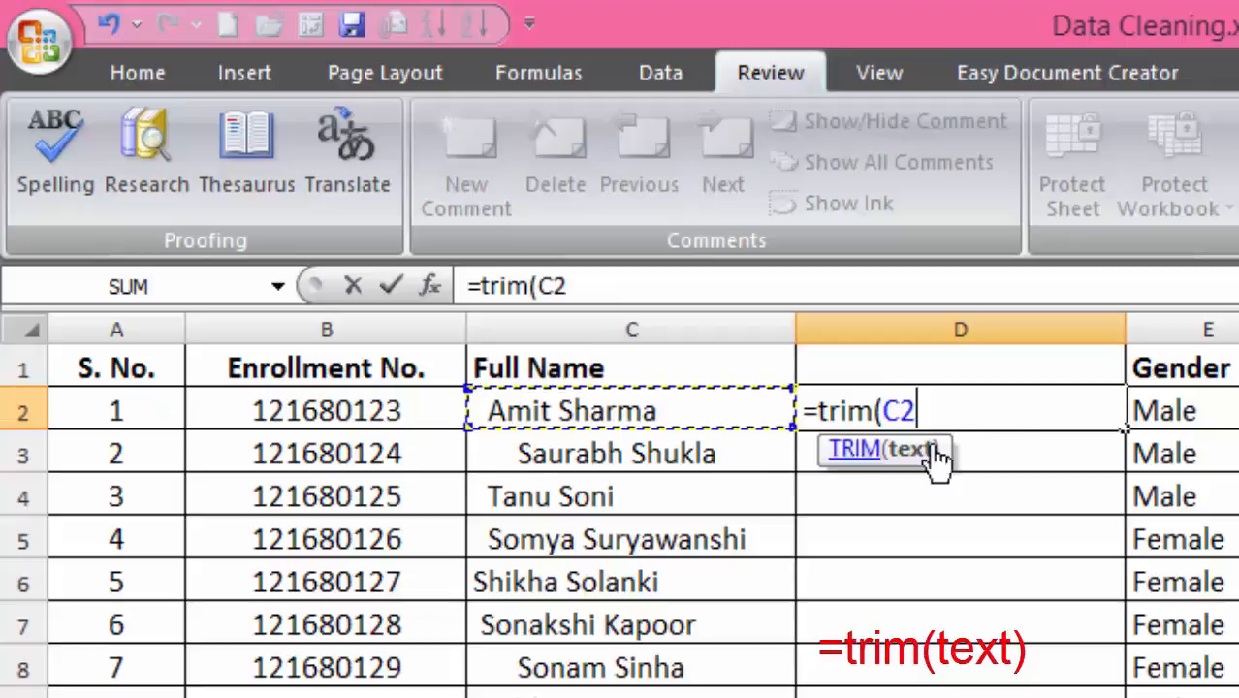
{"action": "type", "text": ")"}
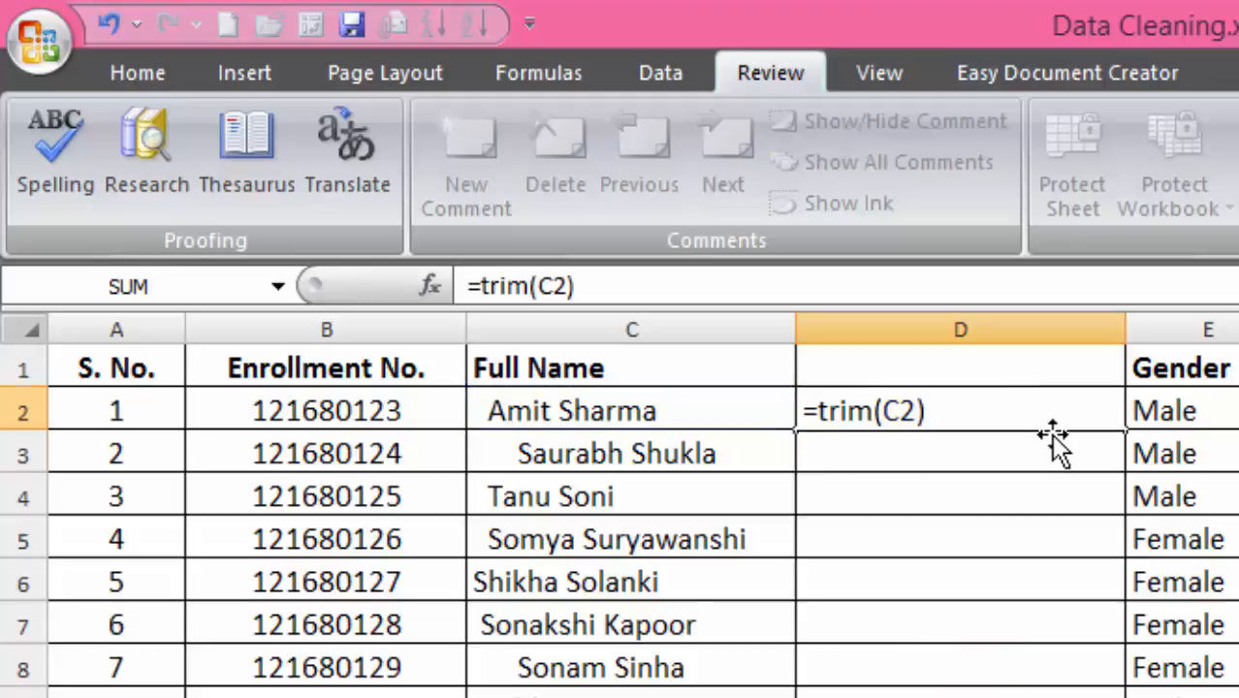
{"action": "key", "text": "Return"}
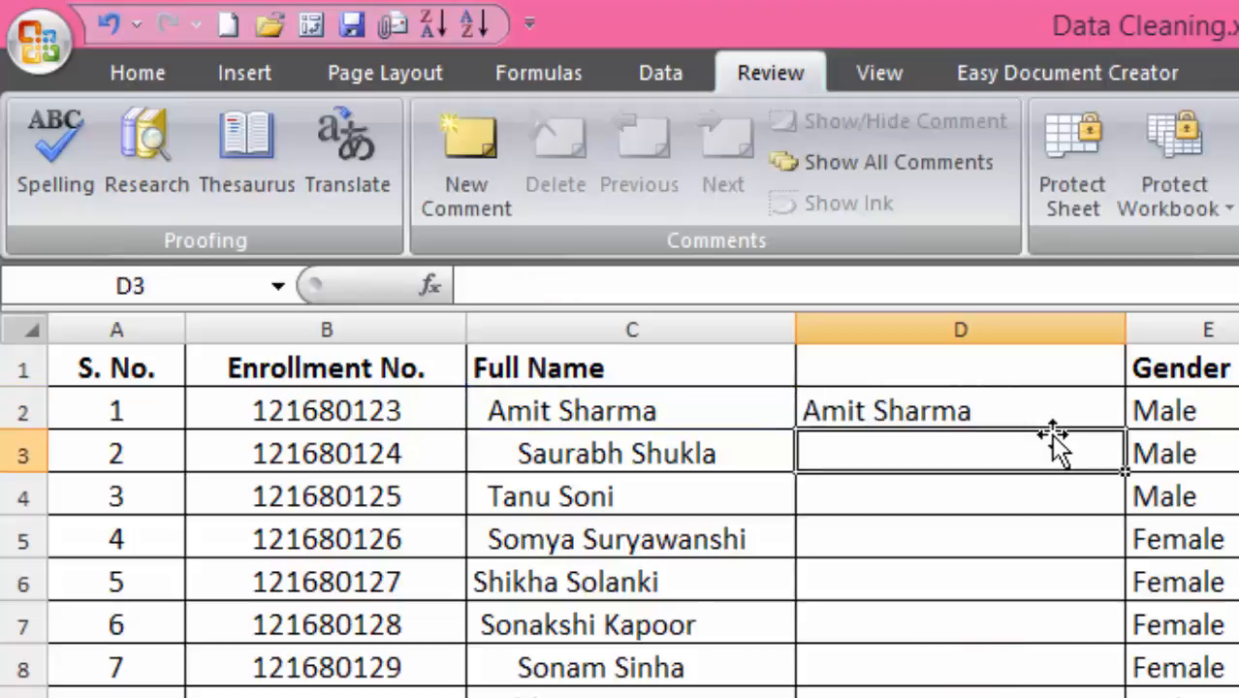
Compare C2 with its trimmed version in D2 and fill the TRIM formula down column D to row 21
{"action": "left_click", "coordinate": [492, 412]}
{"action": "double_click", "coordinate": [492, 412]}
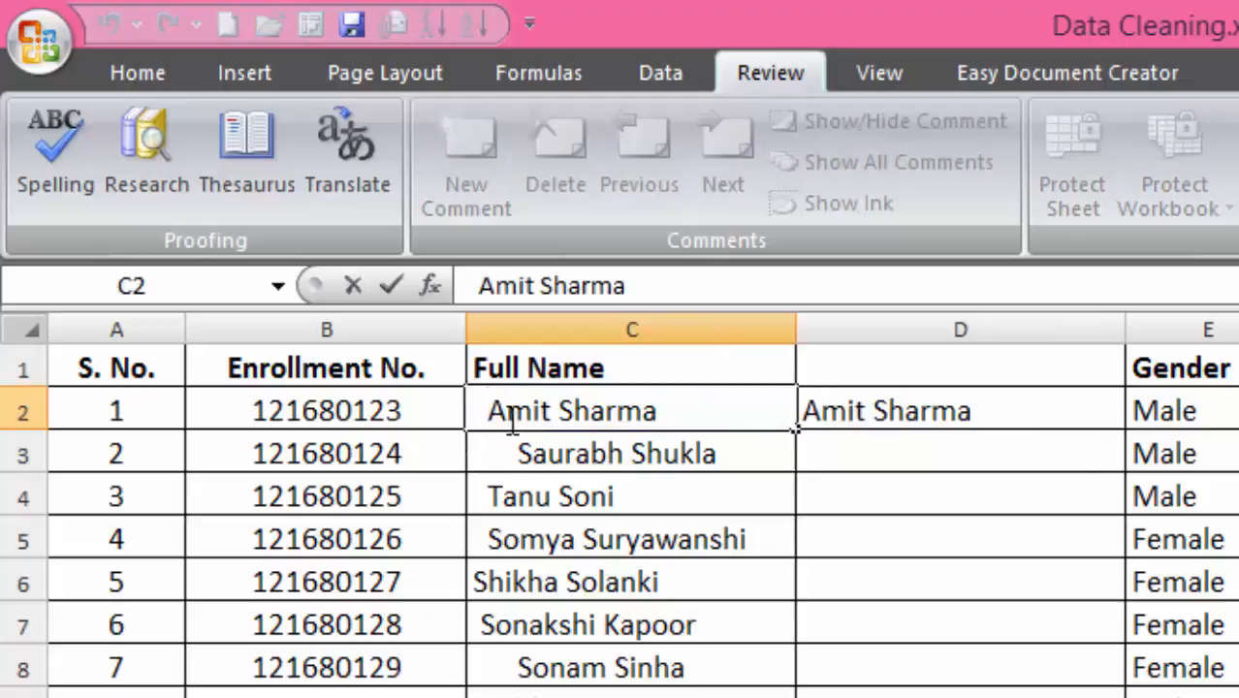
{"action": "left_click", "coordinate": [885, 410]}
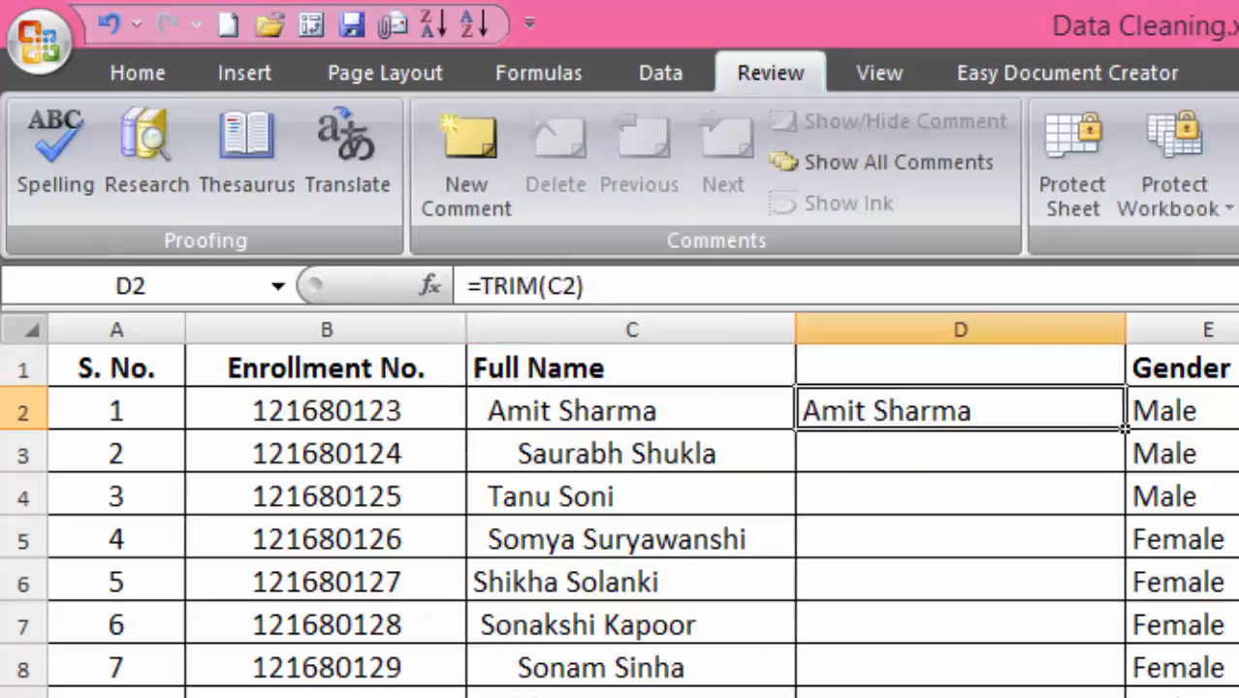
{"action": "left_click", "coordinate": [650, 405]}
{"action": "left_click", "coordinate": [885, 415]}
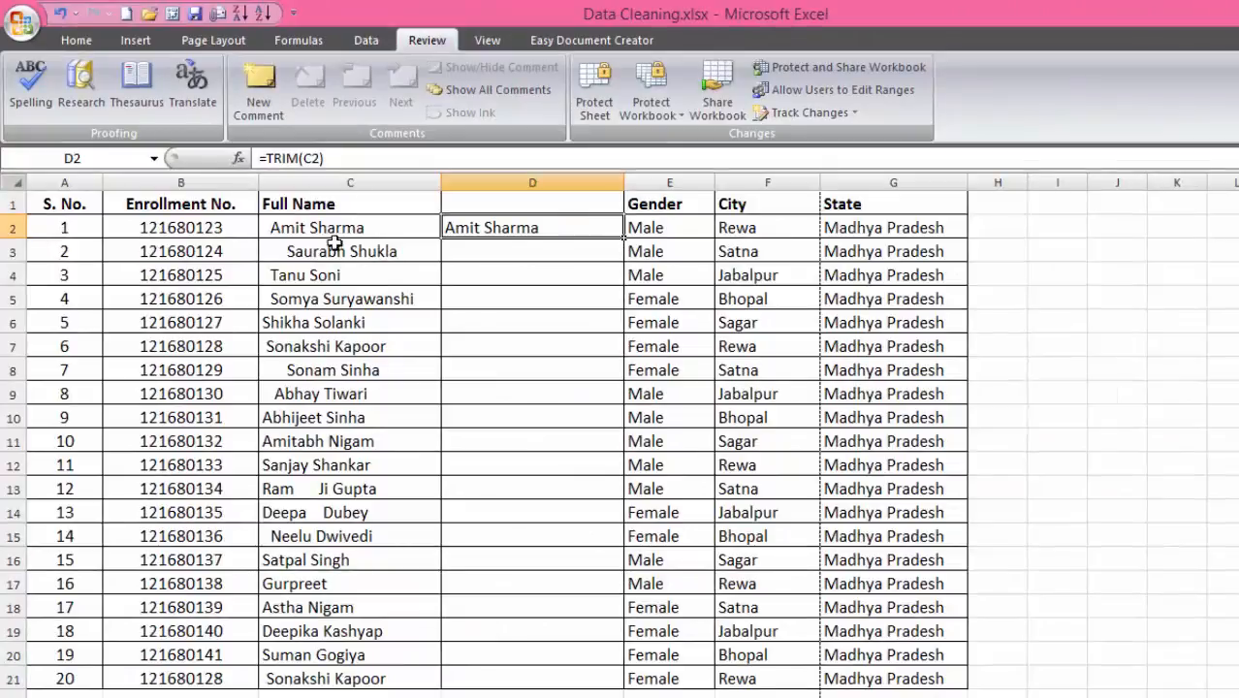
{"action": "double_click", "coordinate": [623, 238]}
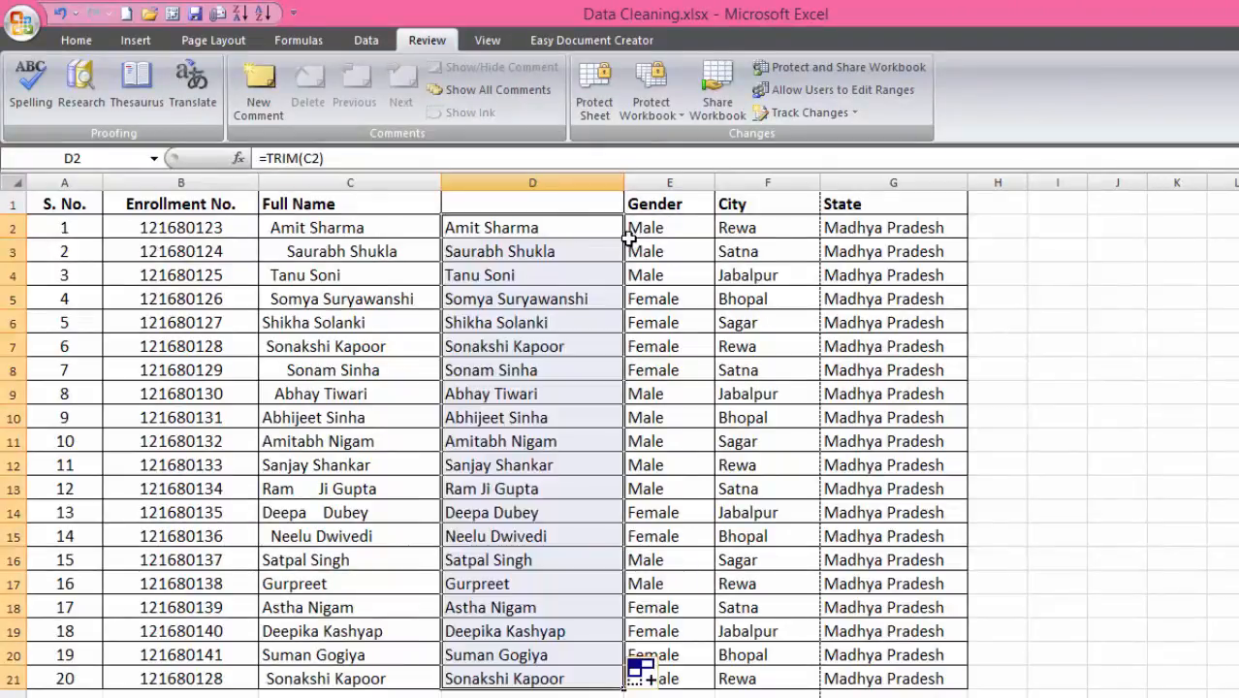
Compare the trimmed names in column D with the original names in column C across all rows
{"action": "scroll", "coordinate": [620, 248], "scroll_direction": "down", "scroll_amount": 4}
{"action": "scroll", "coordinate": [619, 252], "scroll_direction": "up", "scroll_amount": 3}
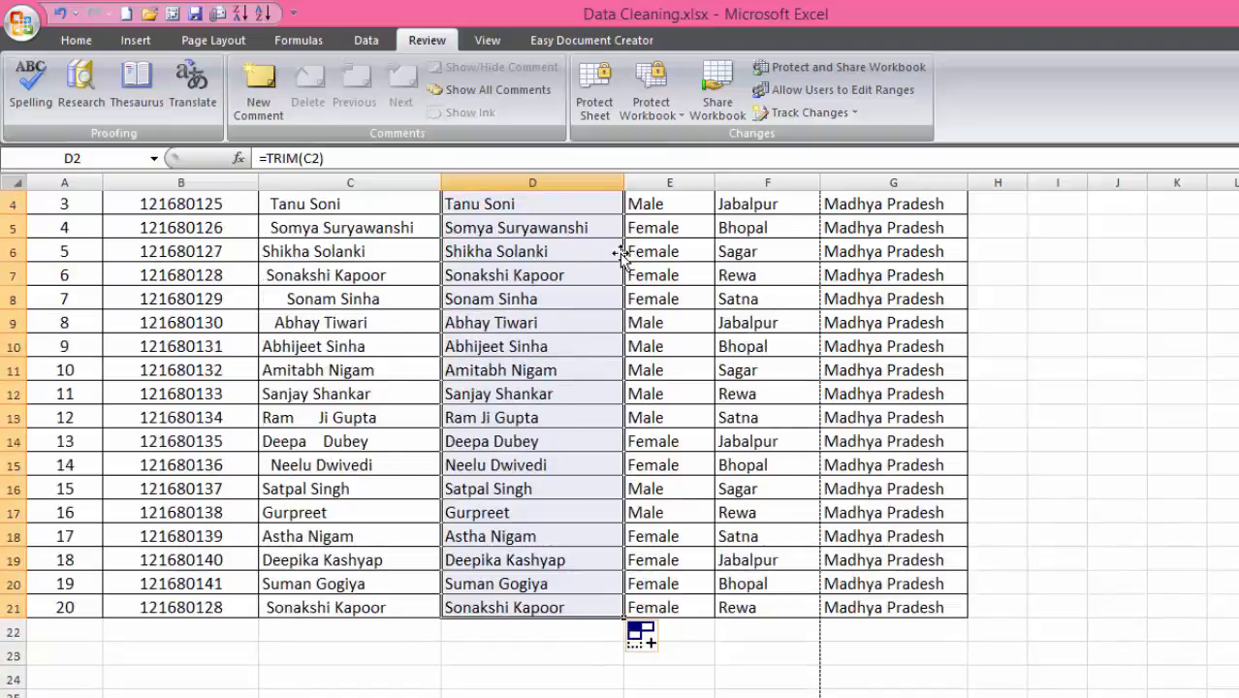
{"action": "scroll", "coordinate": [620, 252], "scroll_direction": "up", "scroll_amount": 1}
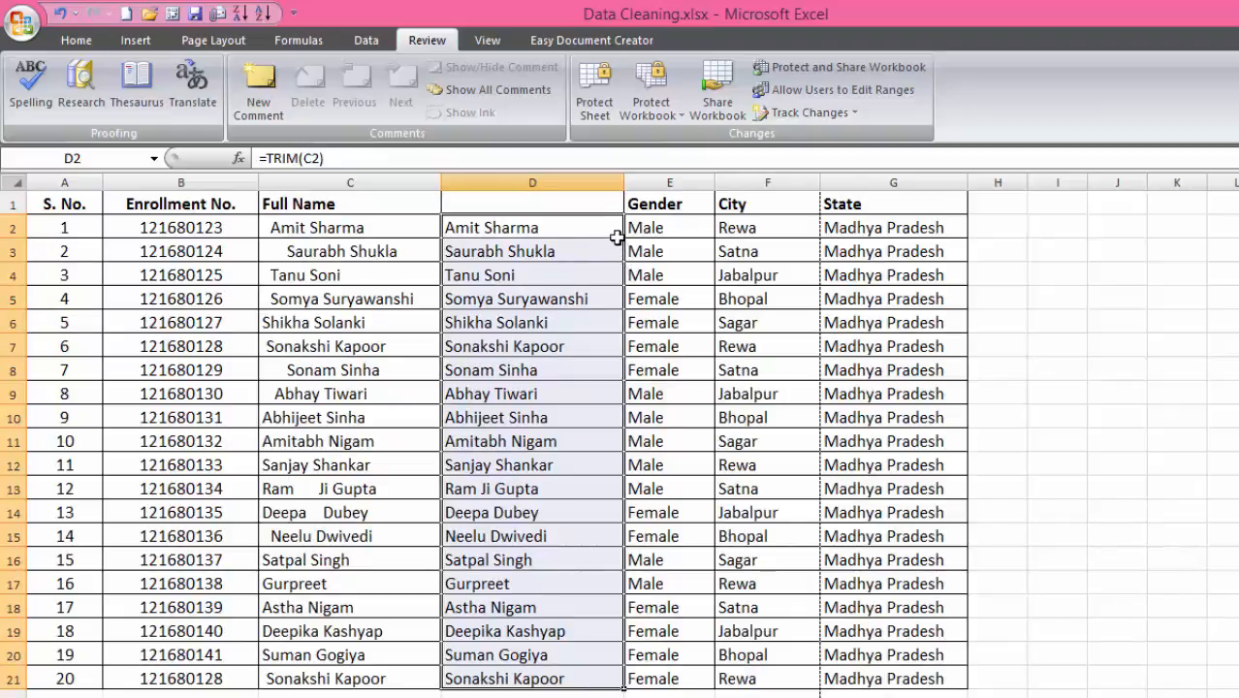
{"action": "scroll", "coordinate": [567, 218], "scroll_direction": "down", "scroll_amount": 3}
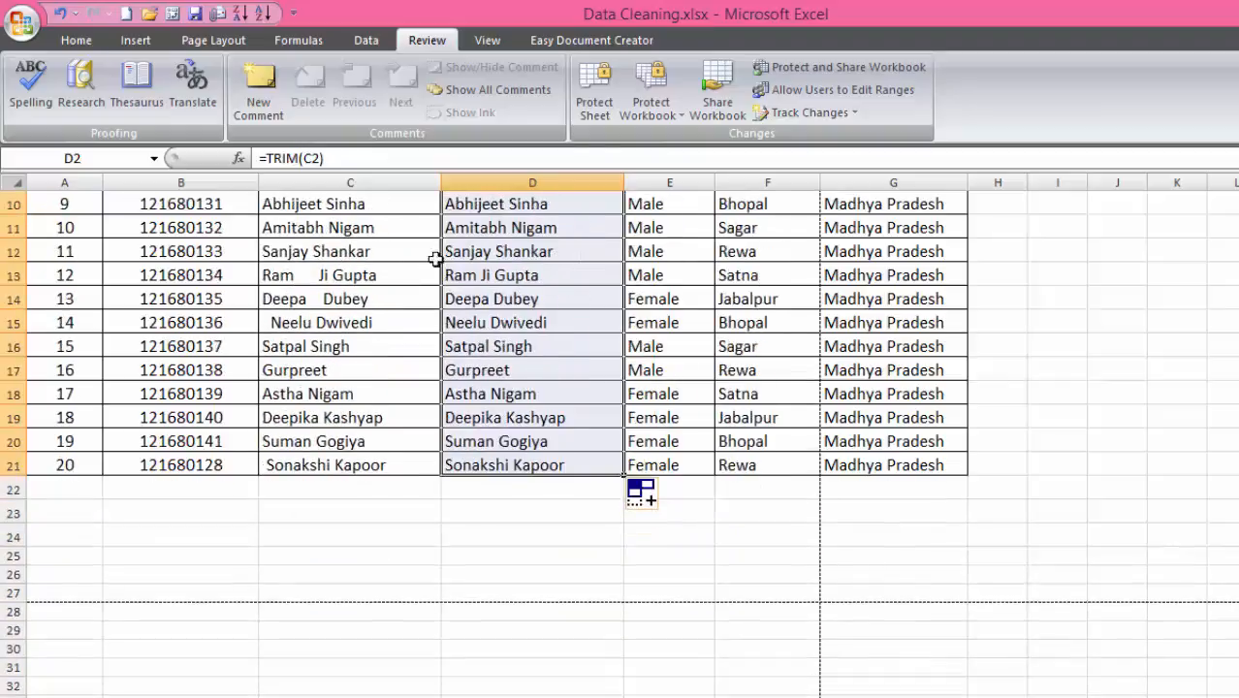
{"action": "scroll", "coordinate": [548, 281], "scroll_direction": "up", "scroll_amount": 3}
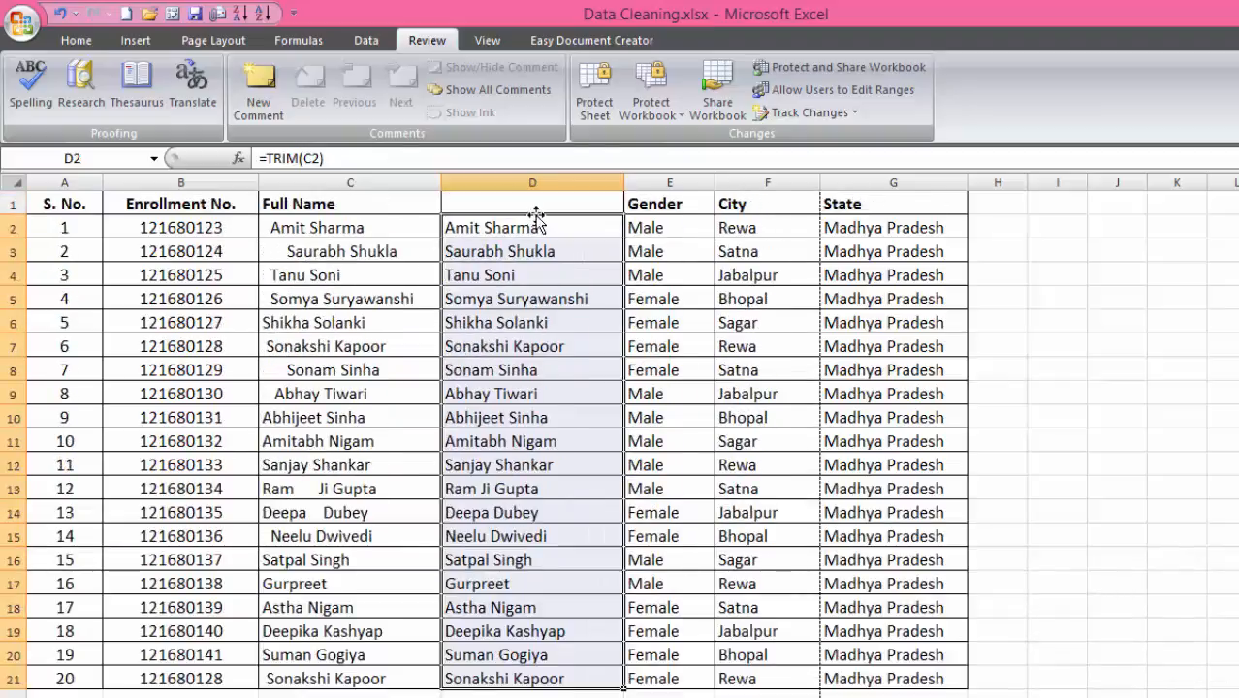
{"action": "scroll", "coordinate": [531, 233], "scroll_direction": "down", "scroll_amount": 4}
{"action": "scroll", "coordinate": [532, 370], "scroll_direction": "up", "scroll_amount": 4}
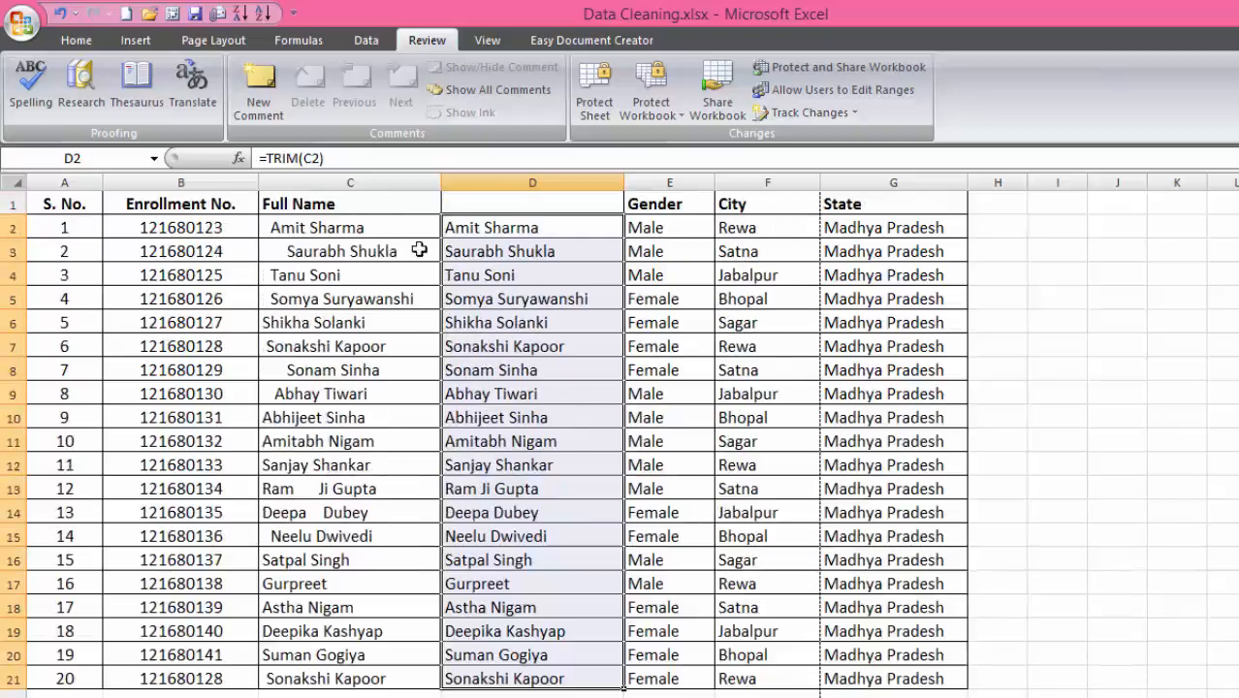
{"action": "scroll", "coordinate": [294, 302], "scroll_direction": "down", "scroll_amount": 2}
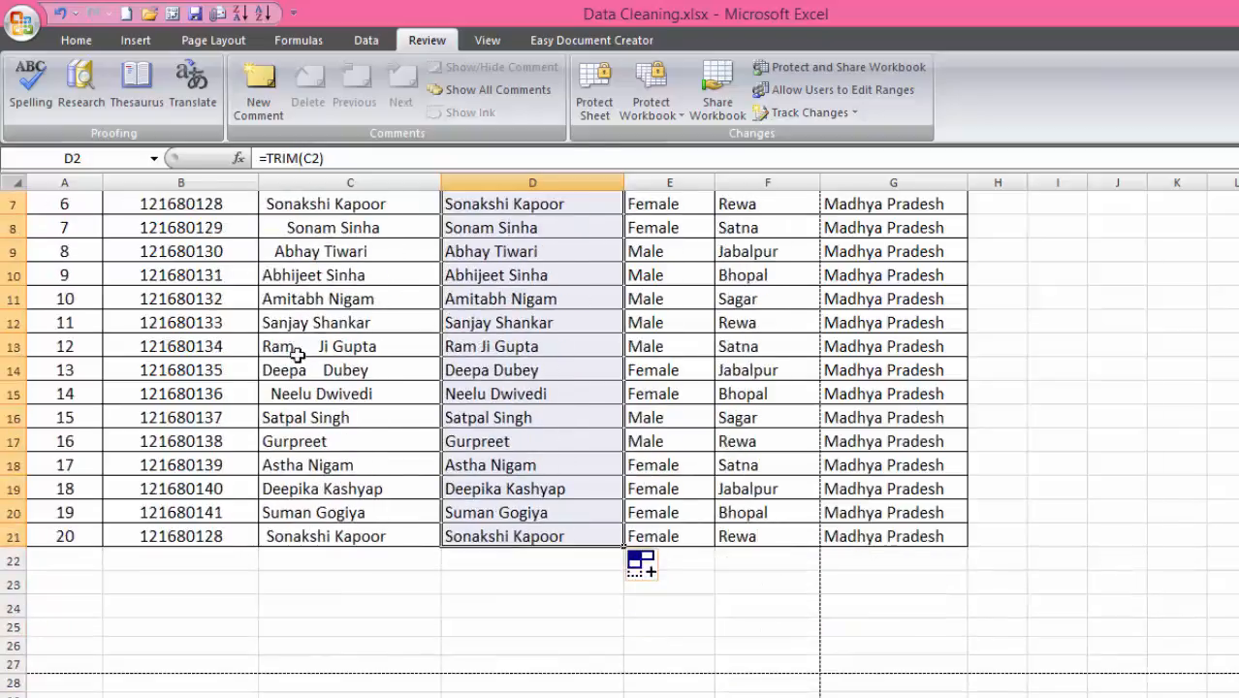
{"action": "scroll", "coordinate": [504, 257], "scroll_direction": "up", "scroll_amount": 2}
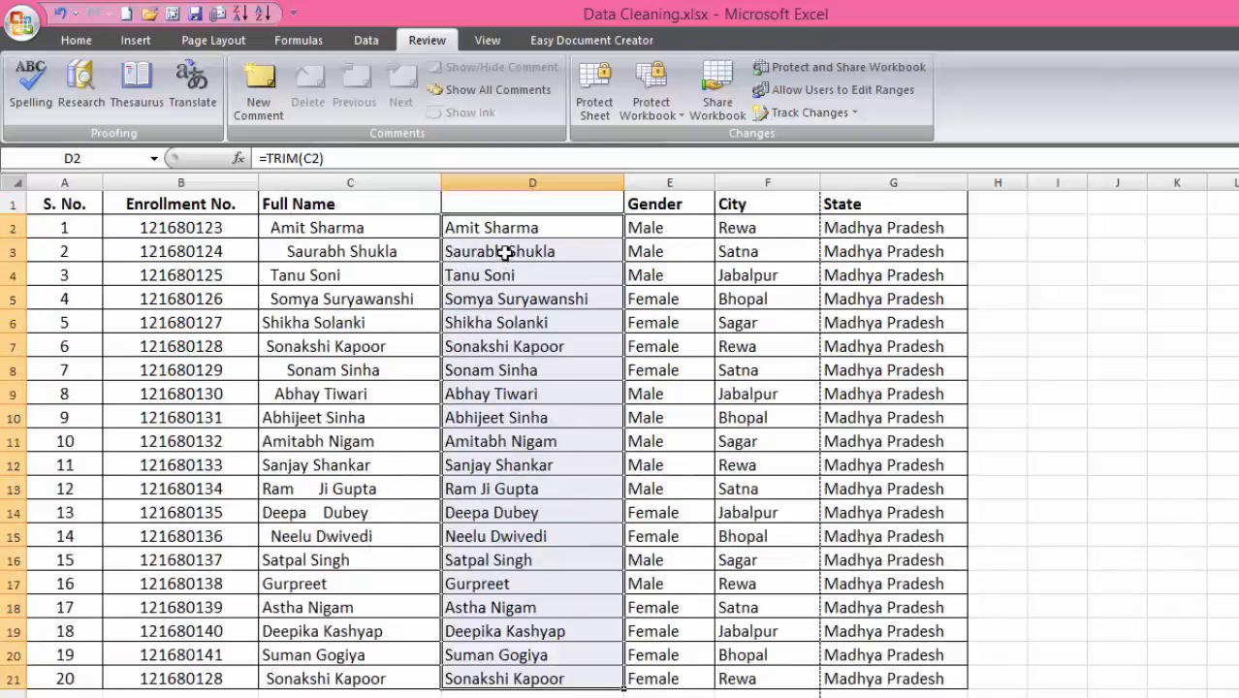
Copy the "Full Name" header from C1 into D1 above the trimmed names
{"action": "left_click", "coordinate": [355, 207]}
{"action": "right_click", "coordinate": [356, 206]}
{"action": "left_click", "coordinate": [412, 242]}
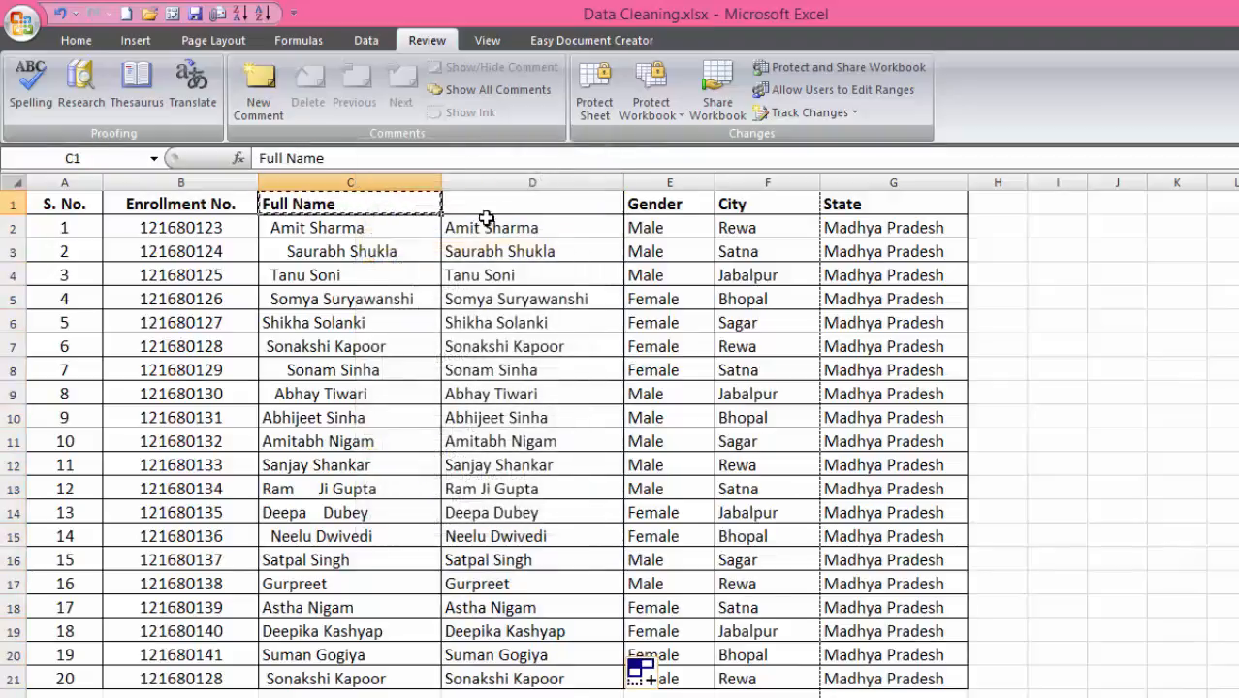
{"action": "left_click", "coordinate": [497, 206]}
{"action": "right_click", "coordinate": [501, 206]}
{"action": "left_click", "coordinate": [560, 266]}
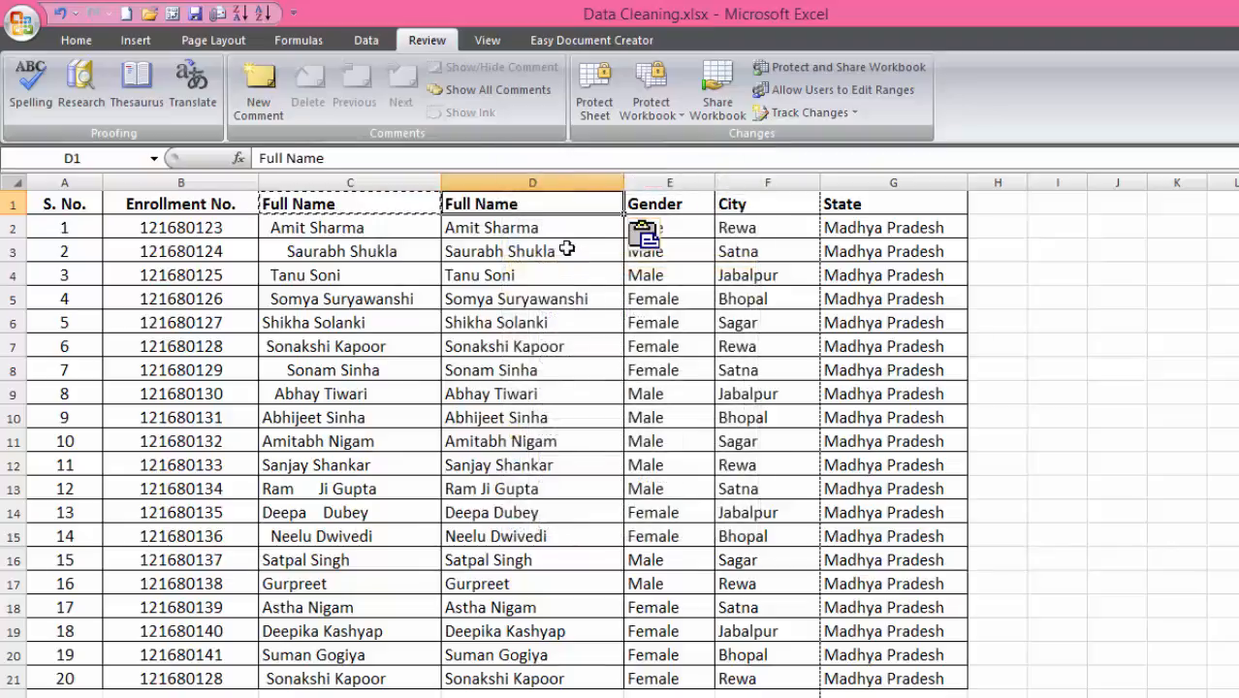
{"action": "left_click", "coordinate": [519, 241]}
{"action": "left_click", "coordinate": [646, 301]}
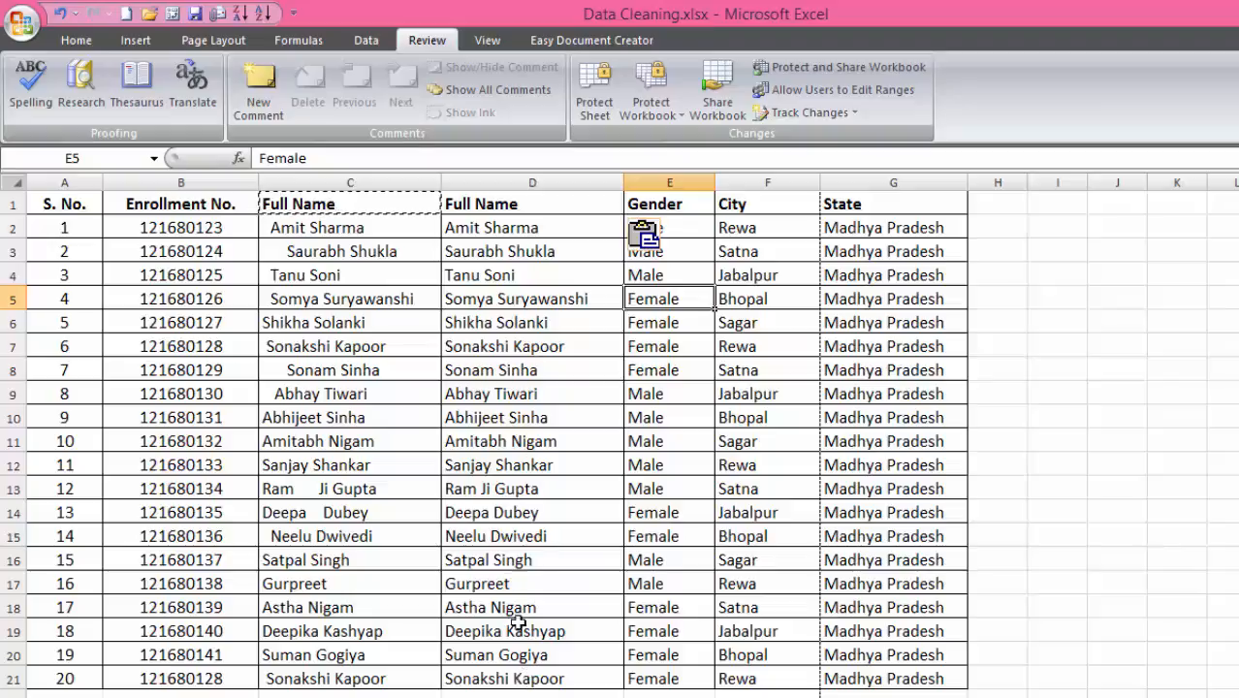
{"action": "left_click", "coordinate": [365, 178]}
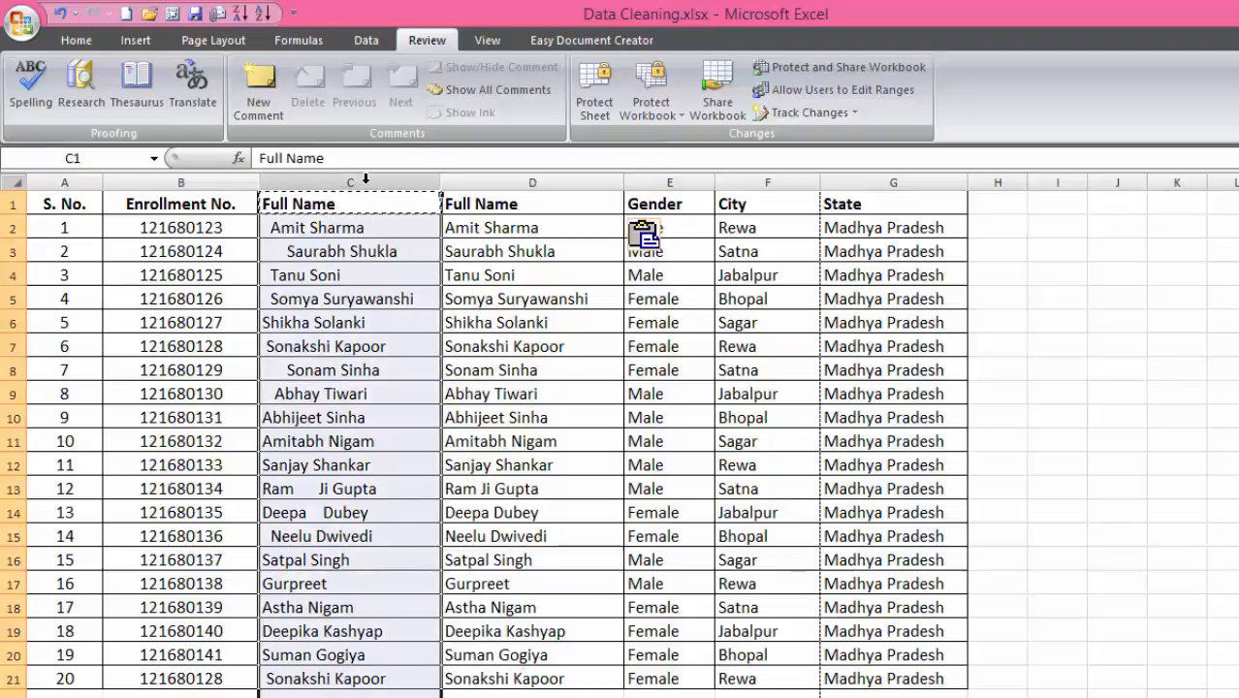
{"action": "right_click", "coordinate": [367, 180]}
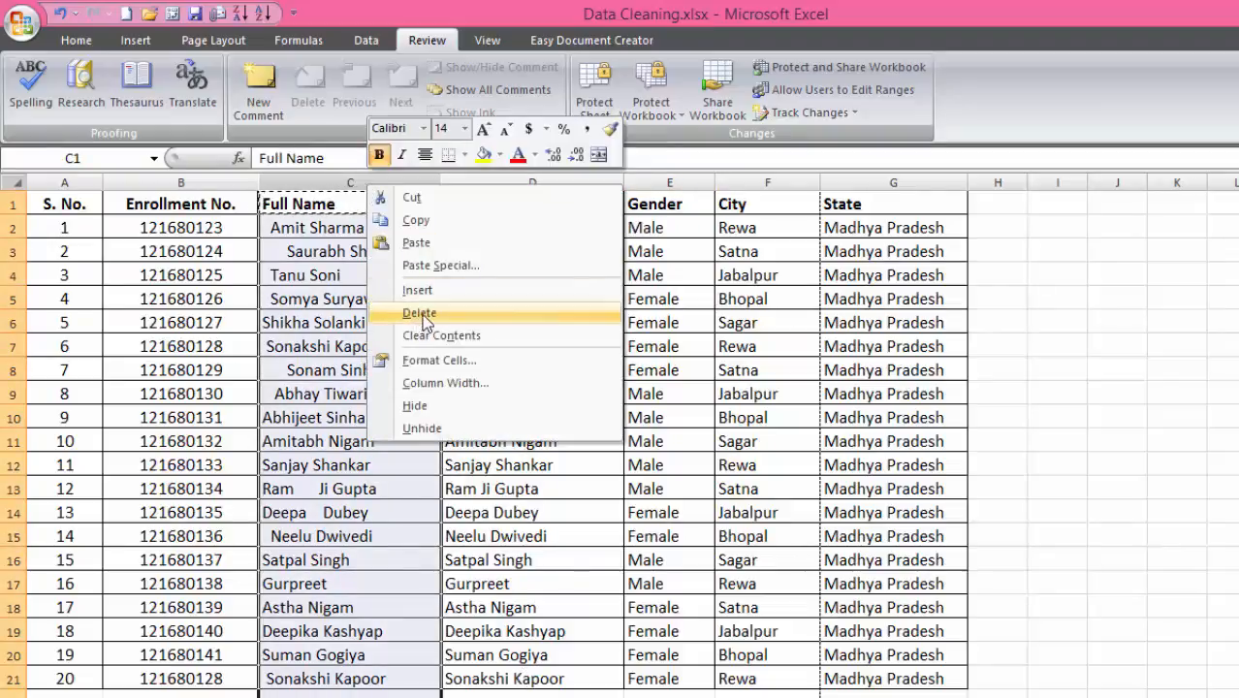
{"action": "left_click", "coordinate": [743, 193]}
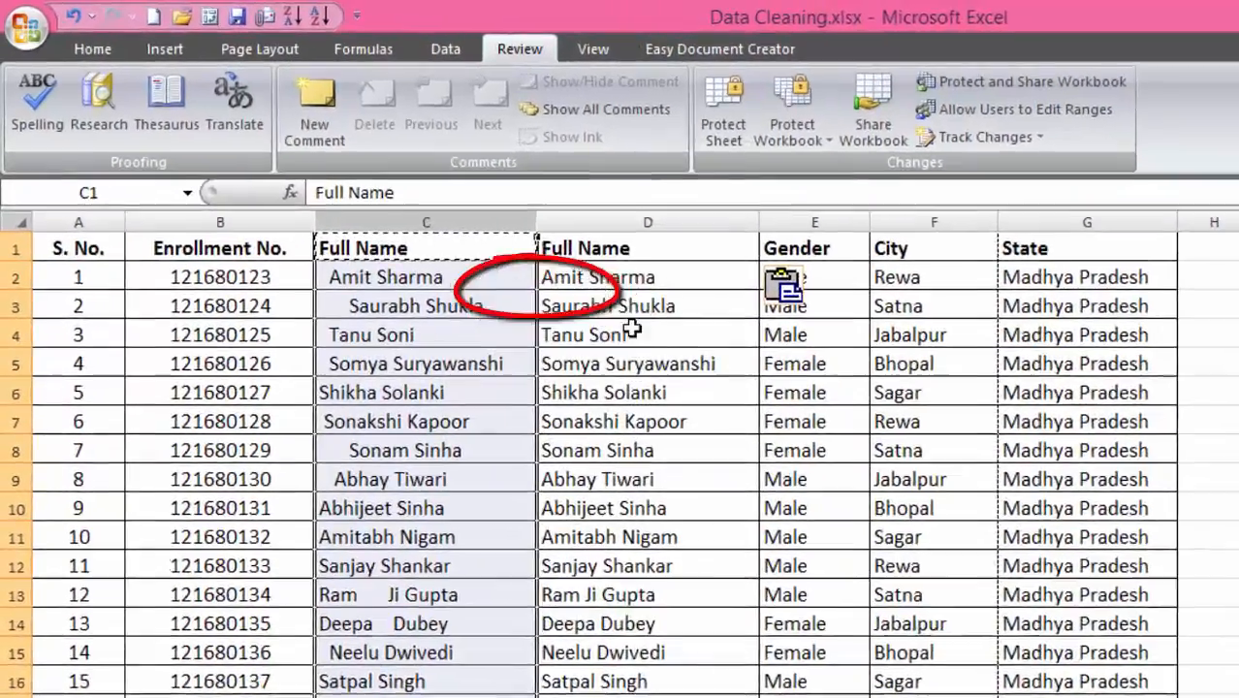
Check the formula in D2 and the original name in C2 that it refers to
{"action": "left_click", "coordinate": [503, 228]}
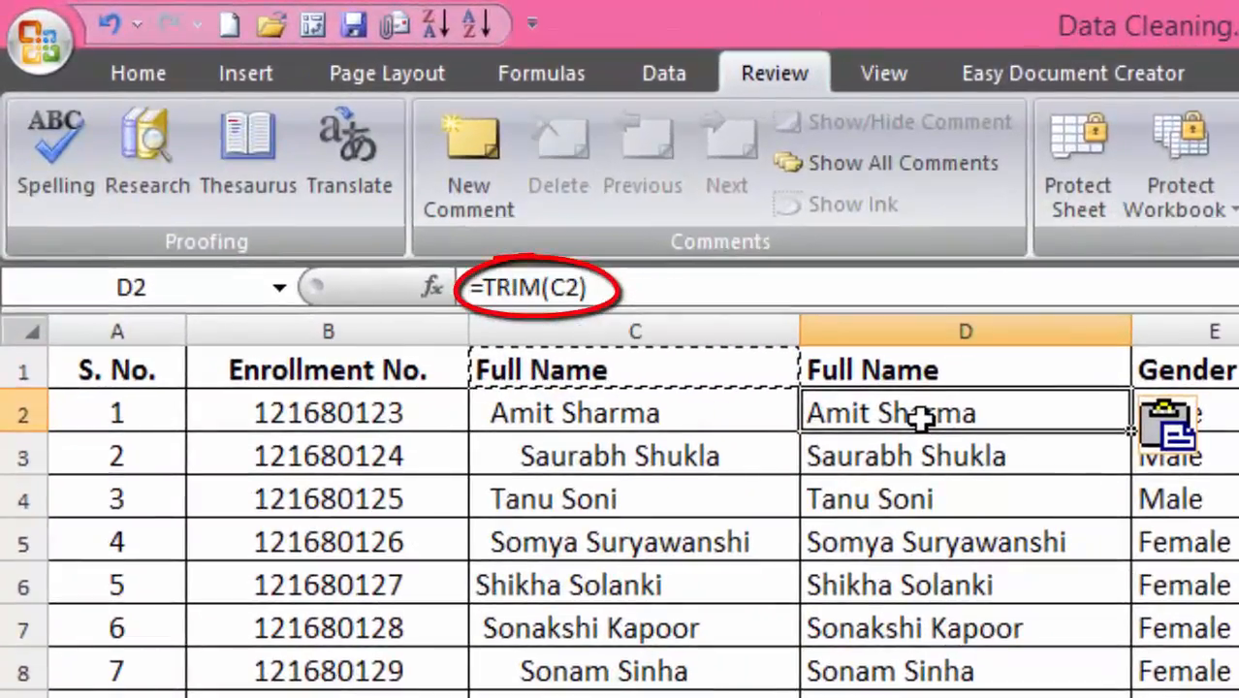
{"action": "left_click", "coordinate": [708, 415]}
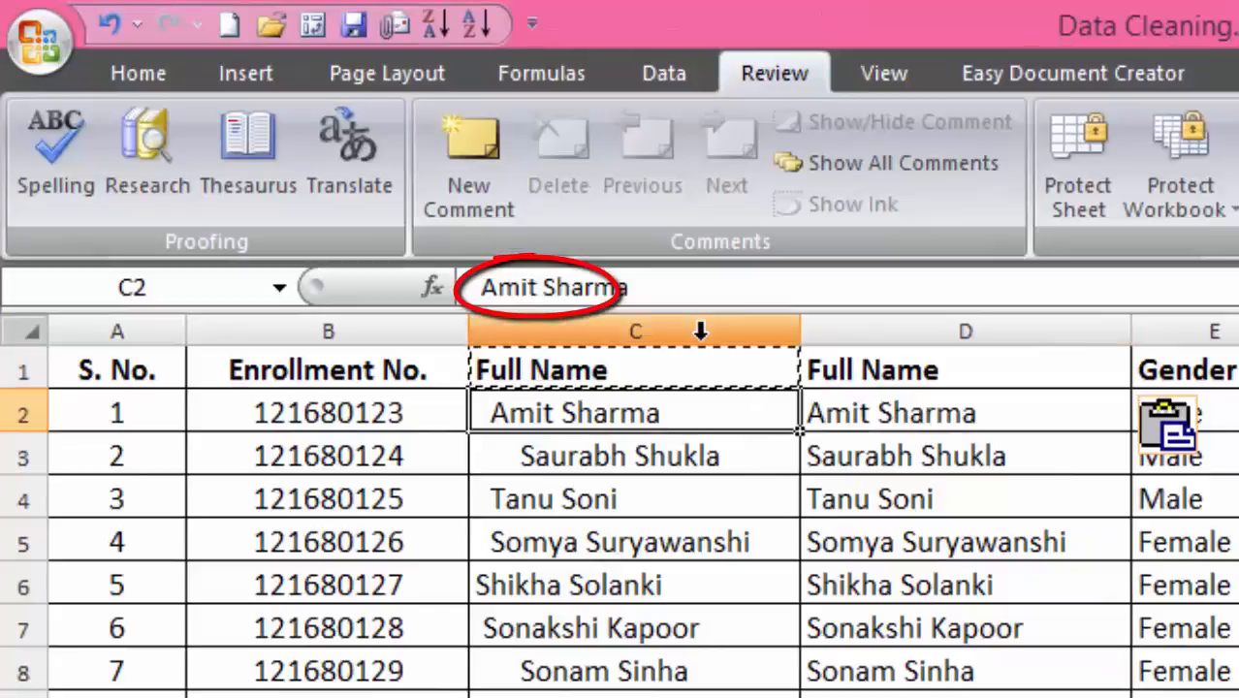
Try deleting the original Full Name column C, and undo the deletion
{"action": "right_click", "coordinate": [636, 330]}
{"action": "left_click", "coordinate": [785, 565]}
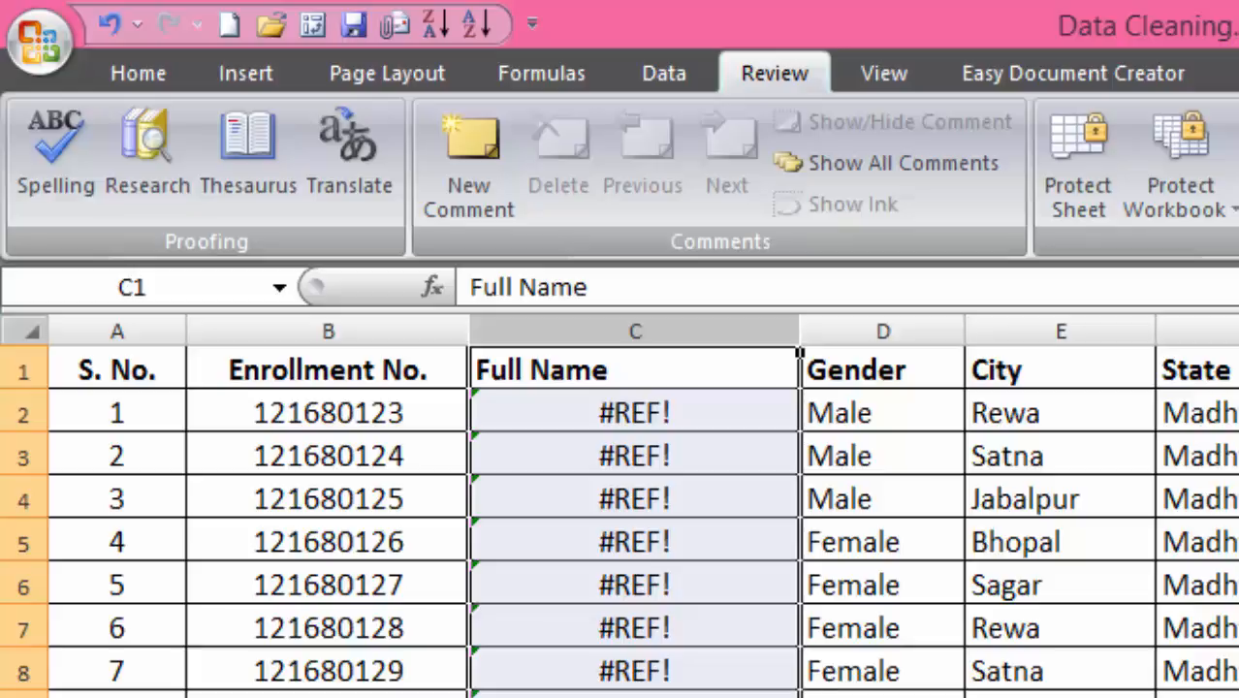
{"action": "key", "text": "ctrl+z"}
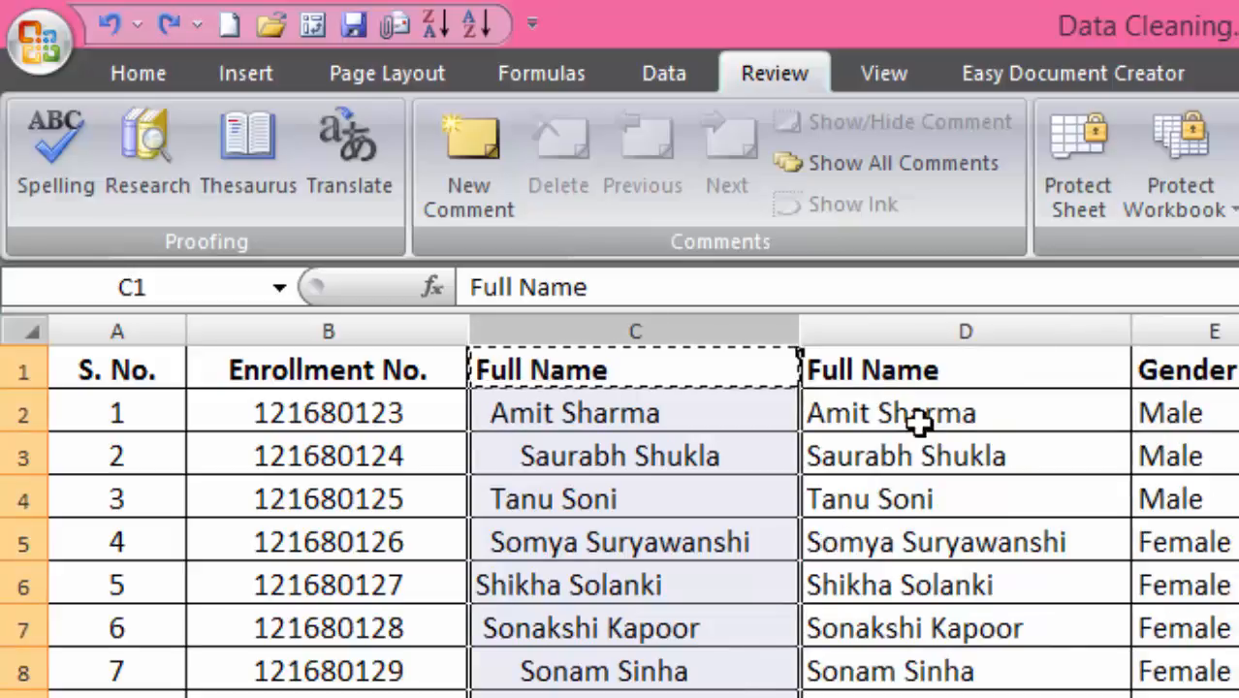
Replace the TRIM formulas in D1:D21 with their values by copying the range and pasting only Values over itself
{"action": "left_click_drag", "start_coordinate": [935, 376], "coordinate": [936, 696]}
{"action": "scroll", "coordinate": [965, 524], "scroll_direction": "up", "scroll_amount": 1}
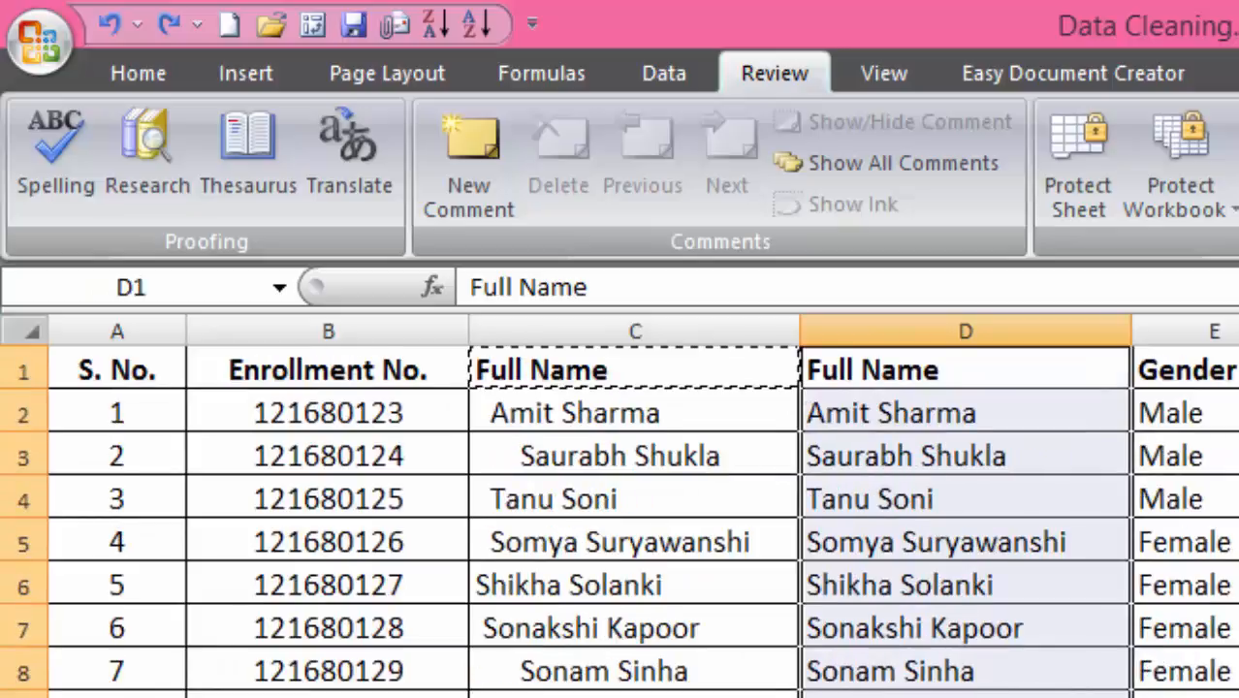
{"action": "right_click", "coordinate": [969, 427]}
{"action": "left_click", "coordinate": [1074, 496]}
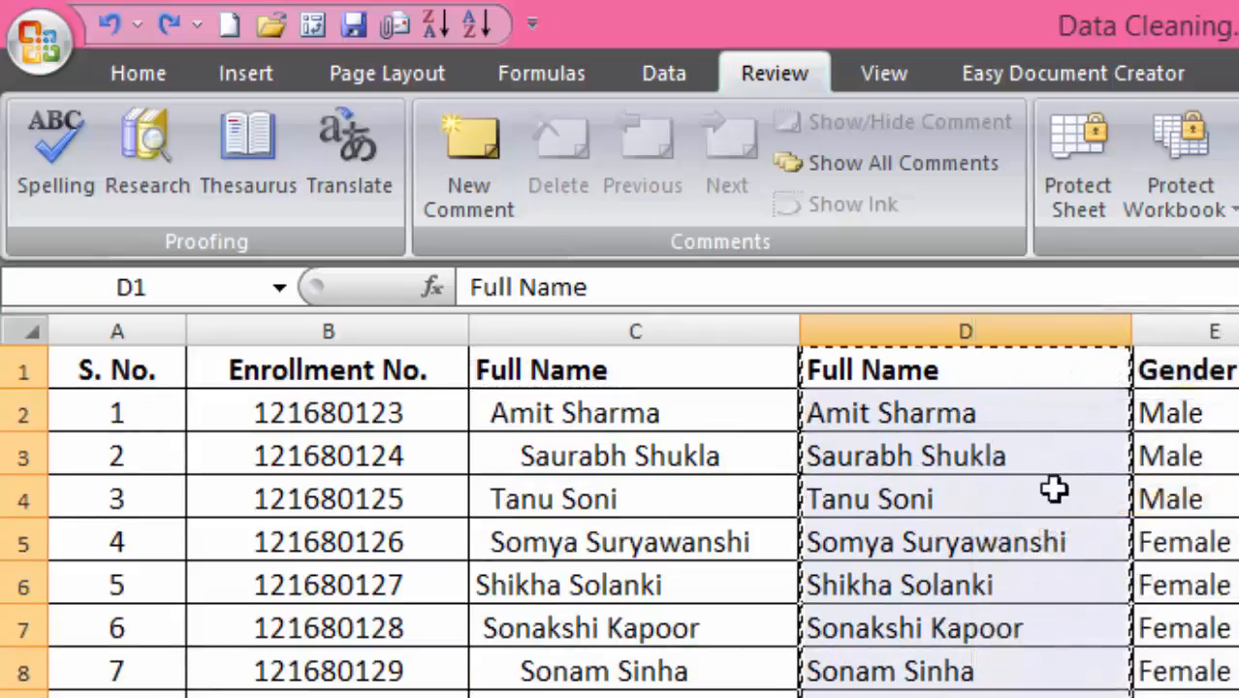
{"action": "right_click", "coordinate": [993, 388]}
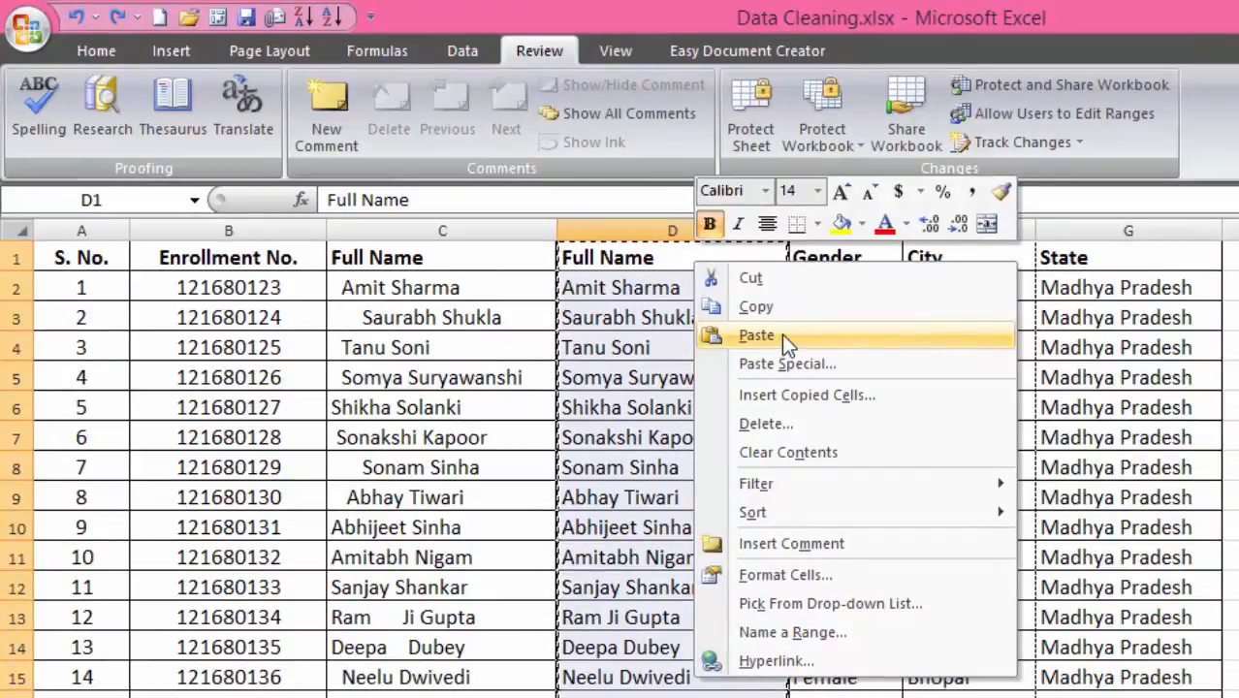
{"action": "left_click", "coordinate": [794, 362]}
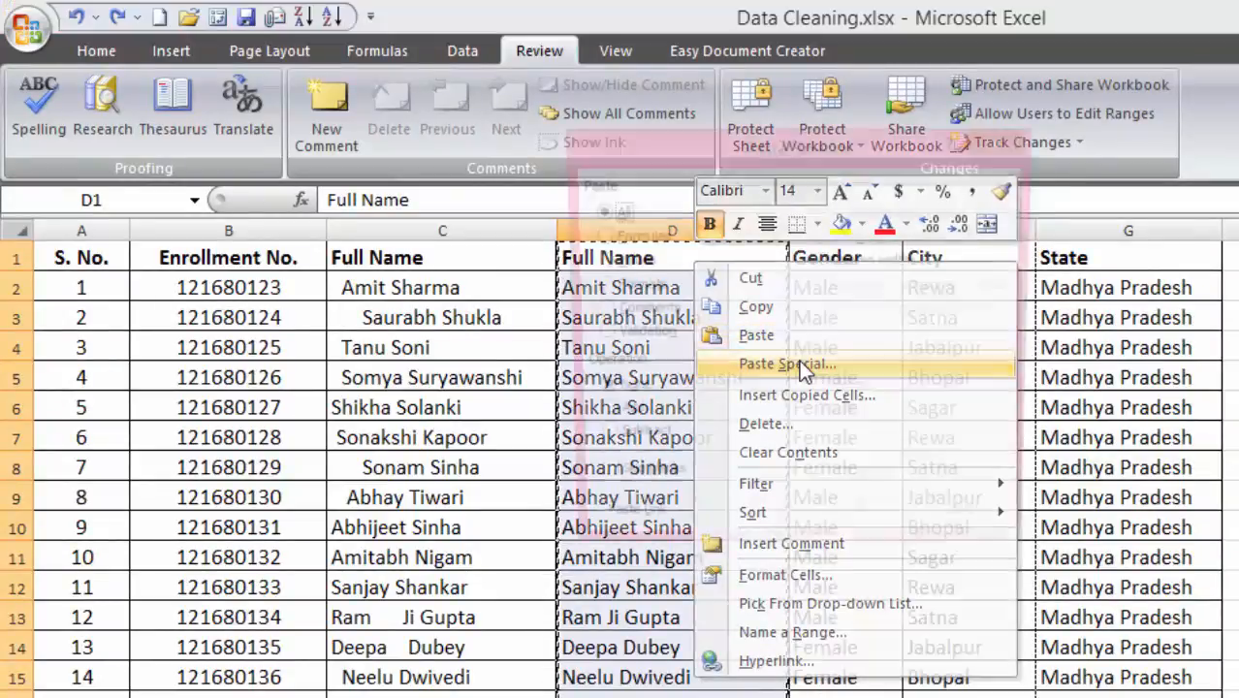
{"action": "left_click", "coordinate": [620, 260]}
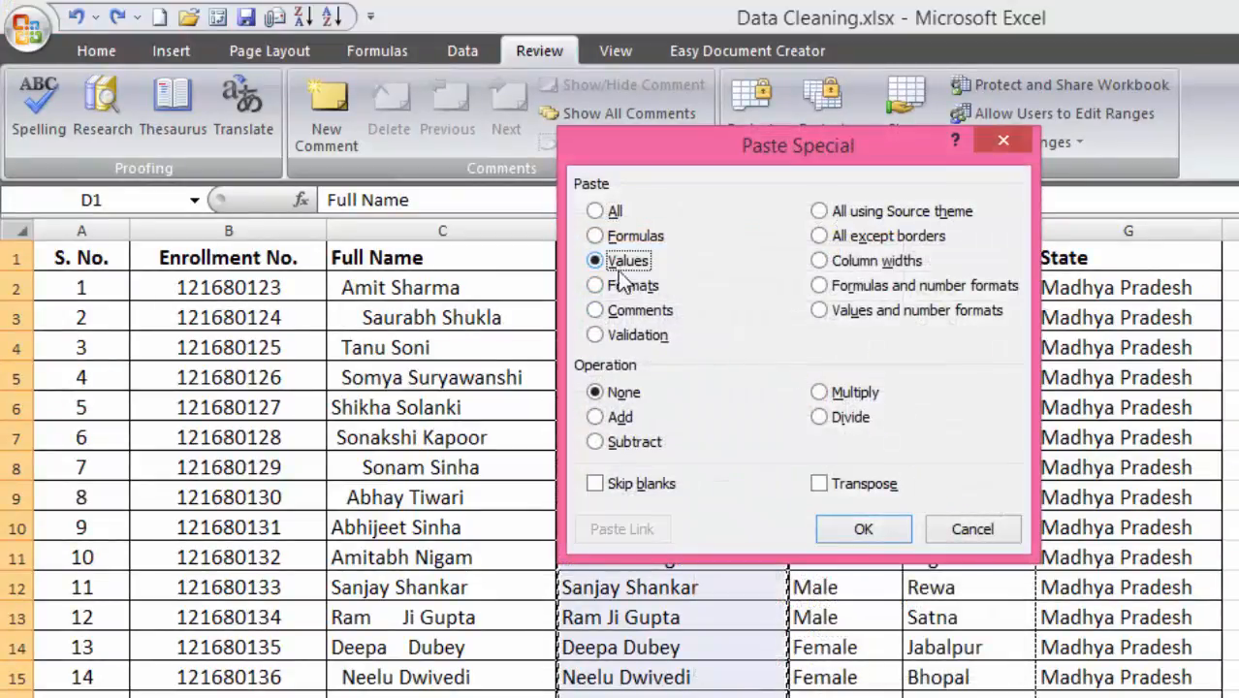
{"action": "left_click", "coordinate": [859, 535]}
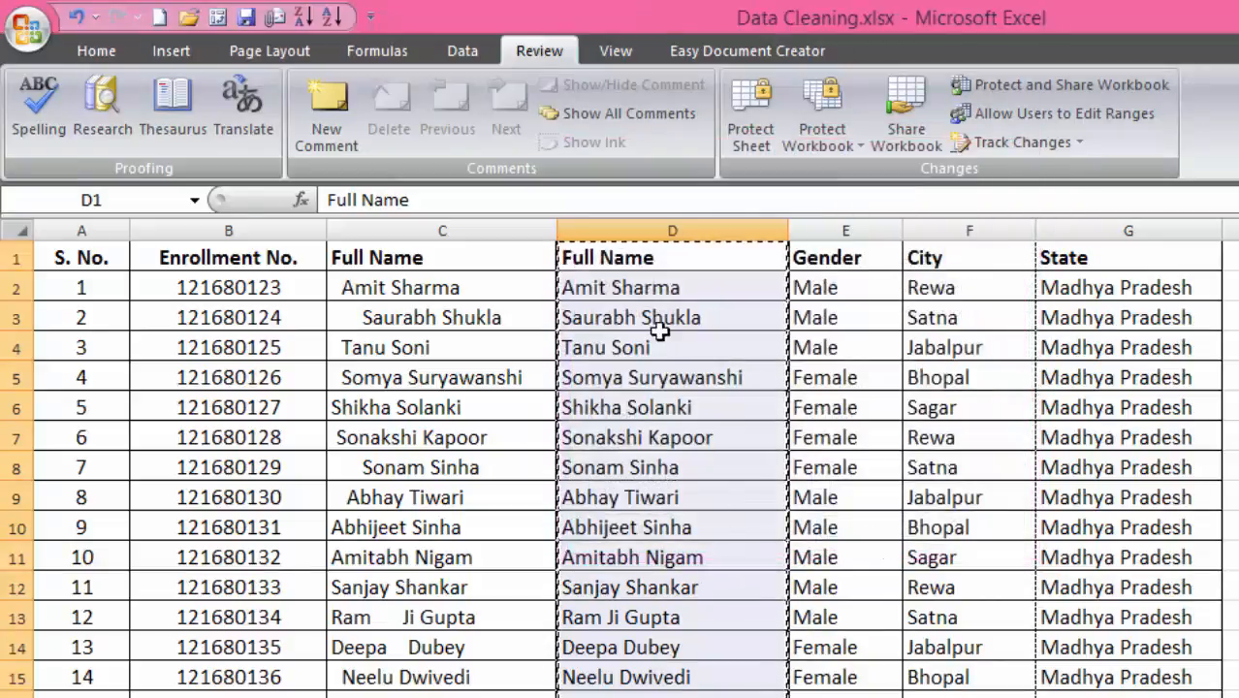
Check that the pasted names in column D are plain values, and delete the original Full Name column C
{"action": "scroll", "coordinate": [633, 403], "scroll_direction": "down", "scroll_amount": 4}
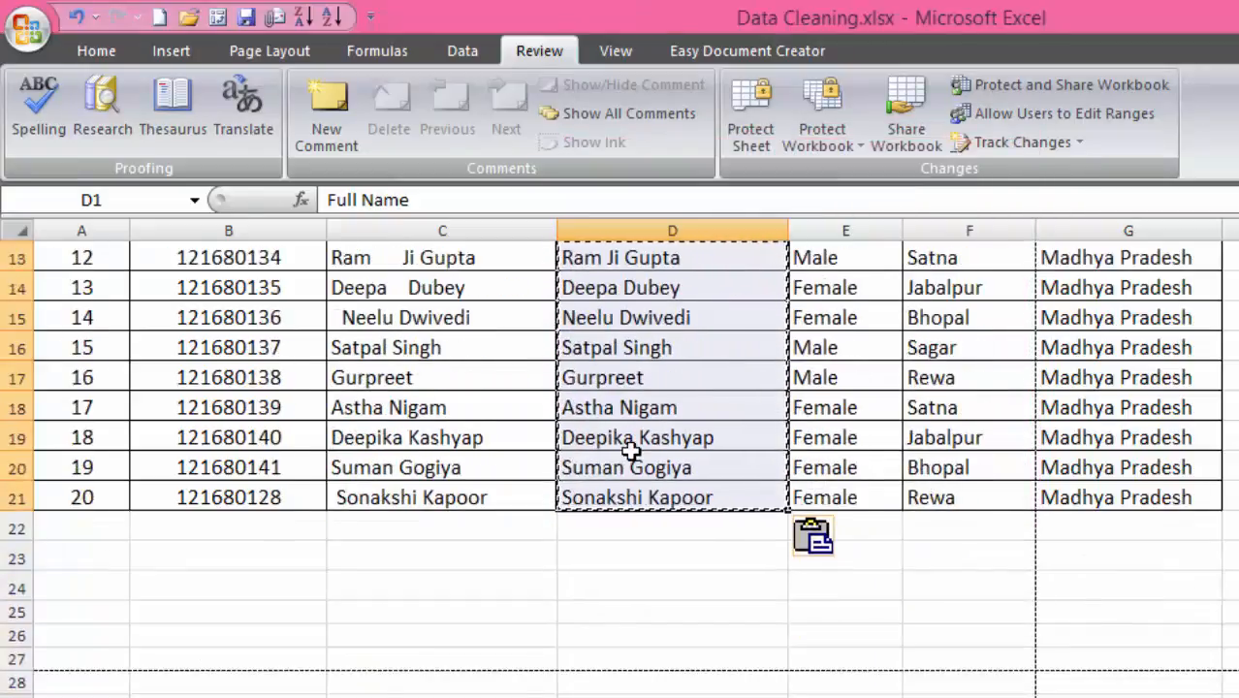
{"action": "scroll", "coordinate": [684, 378], "scroll_direction": "up", "scroll_amount": 4}
{"action": "left_click", "coordinate": [656, 356]}
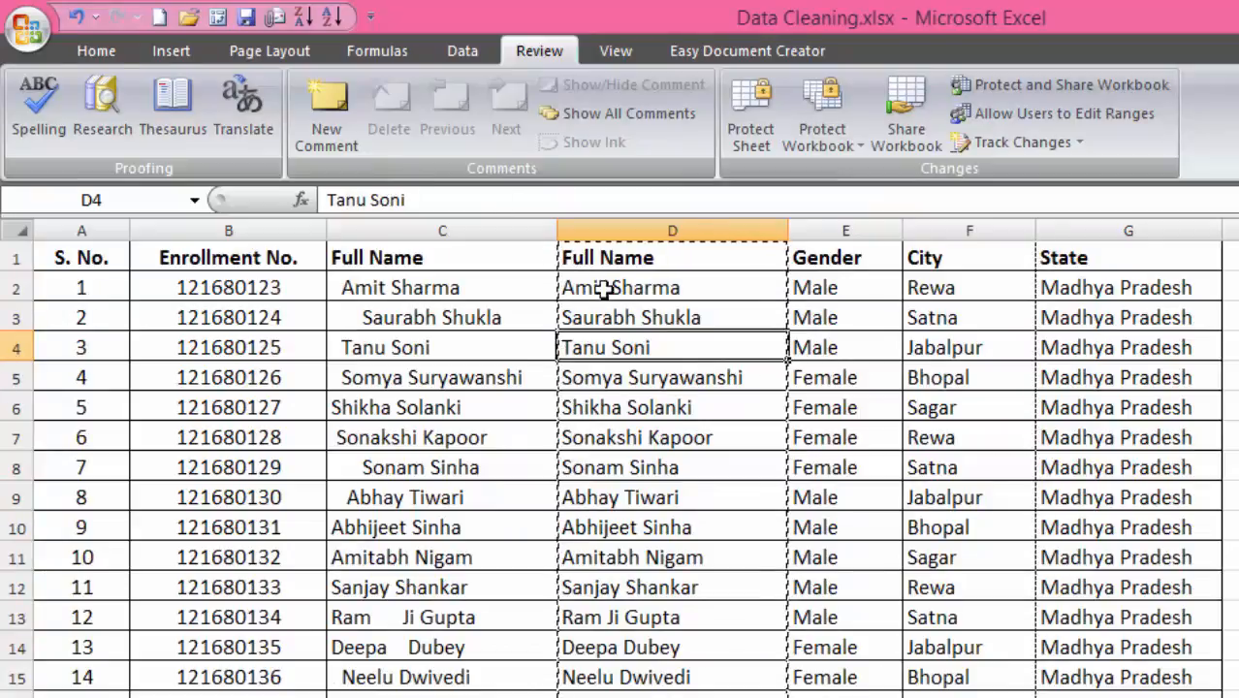
{"action": "left_click", "coordinate": [664, 289]}
{"action": "left_click", "coordinate": [693, 436]}
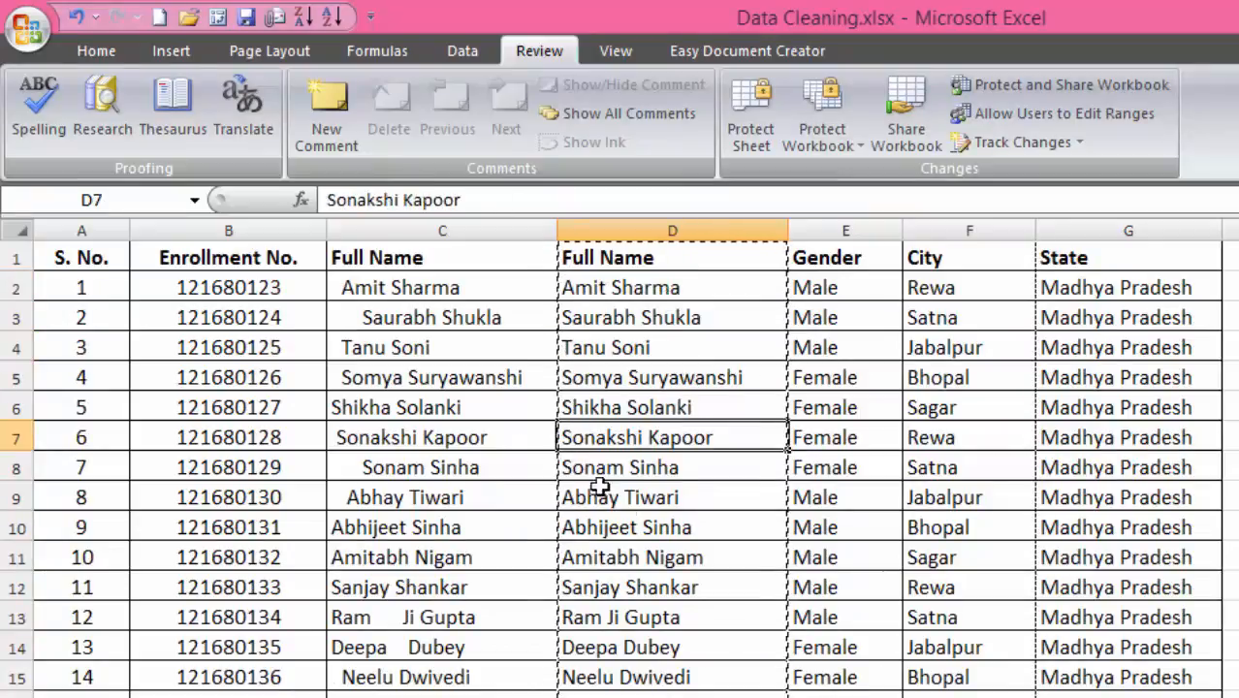
{"action": "left_click", "coordinate": [456, 232]}
{"action": "right_click", "coordinate": [458, 234]}
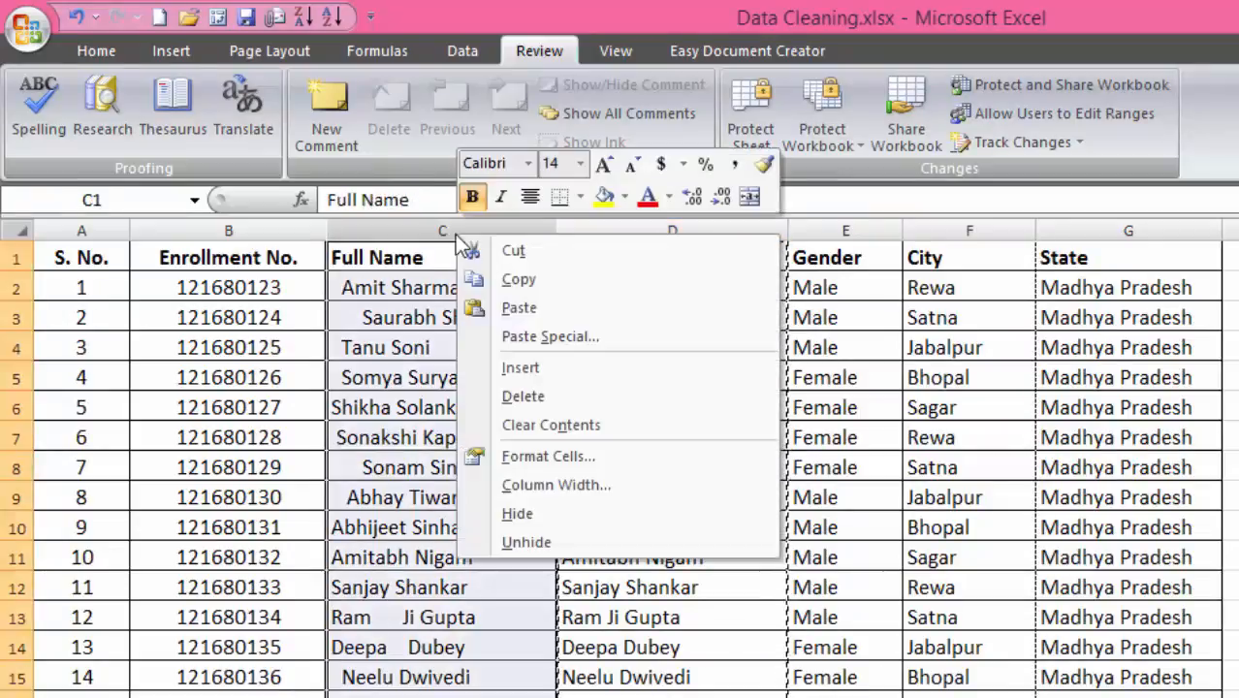
{"action": "left_click", "coordinate": [595, 397]}
{"action": "left_click", "coordinate": [466, 300]}
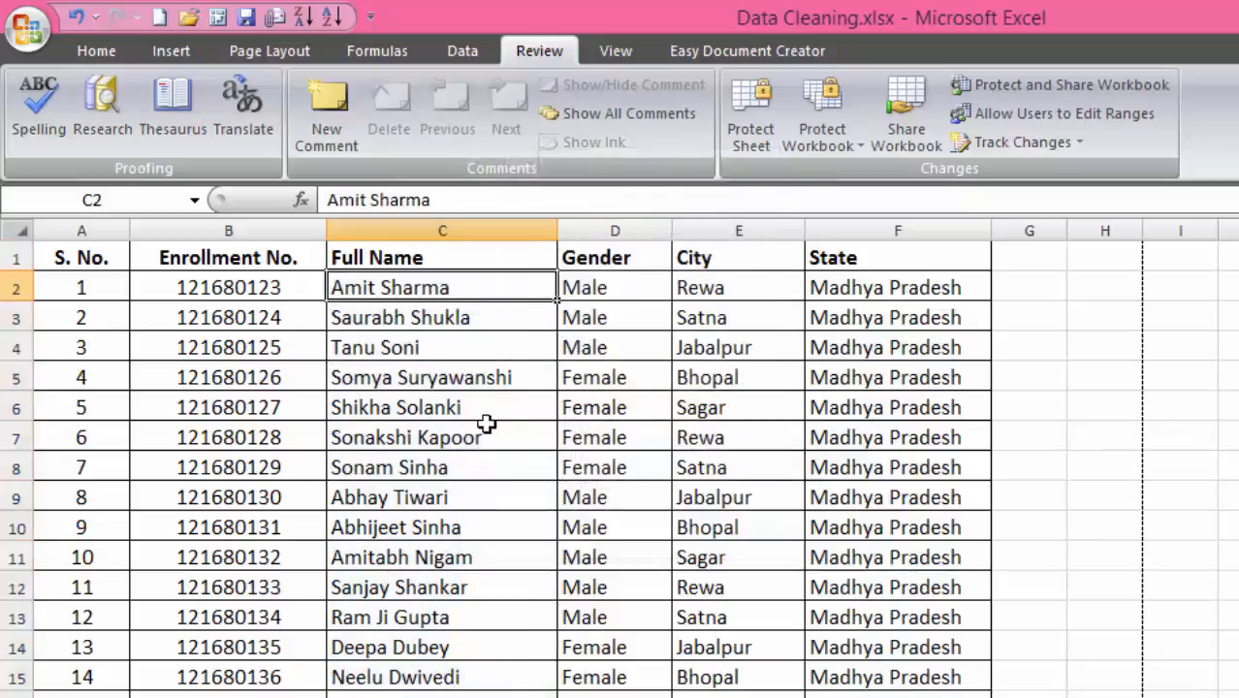
{"action": "scroll", "coordinate": [492, 683], "scroll_direction": "down", "scroll_amount": 2}
{"action": "scroll", "coordinate": [492, 692], "scroll_direction": "up", "scroll_amount": 2}
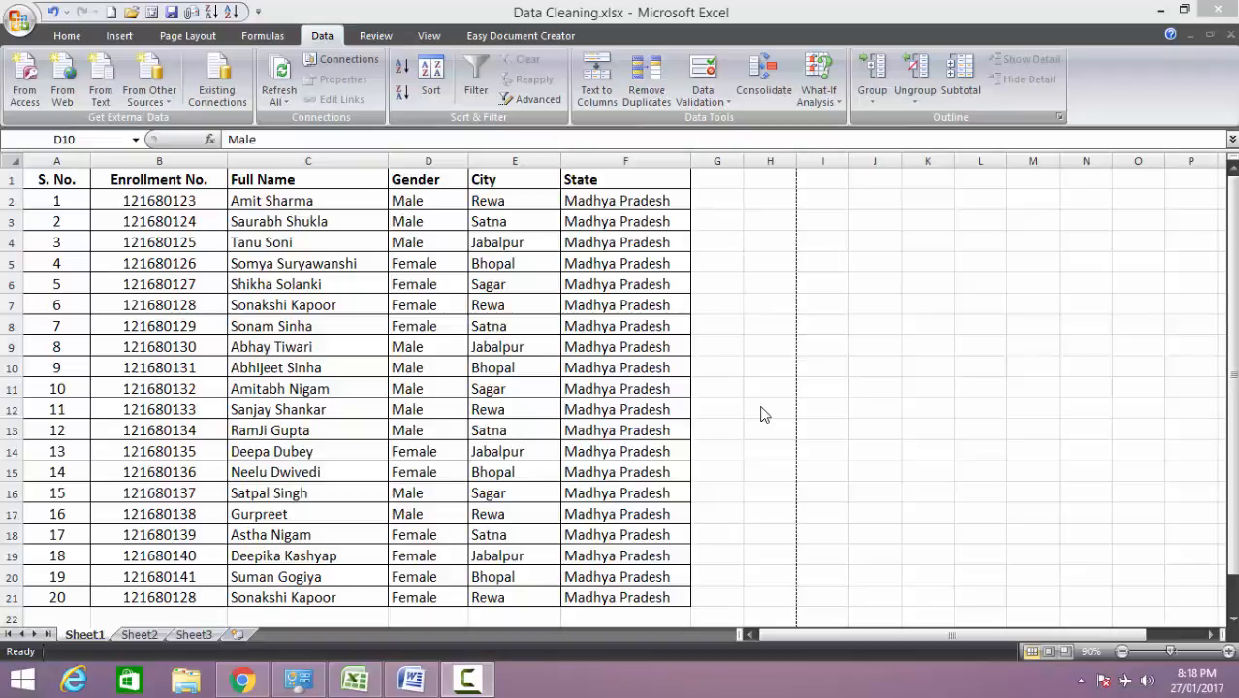
Compare the records in rows 21 and 7, and remove duplicate records based on every column except S. No
{"action": "left_click", "coordinate": [166, 598]}
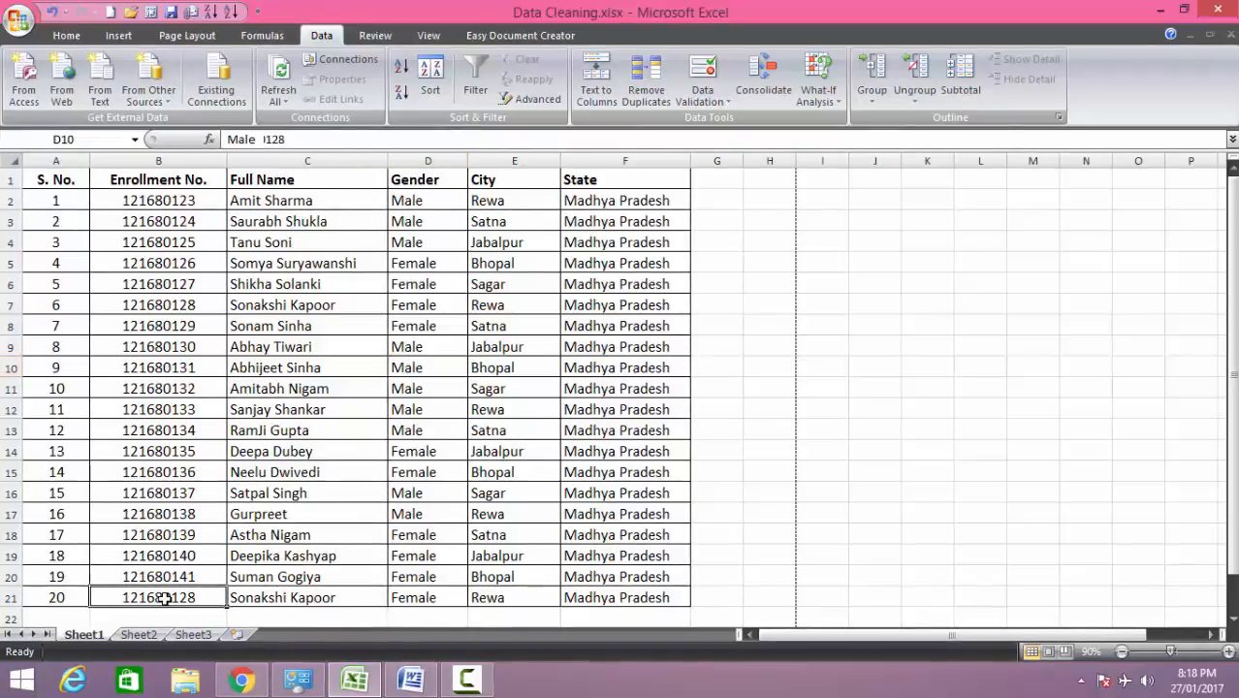
{"action": "left_click_drag", "start_coordinate": [166, 598], "coordinate": [651, 596]}
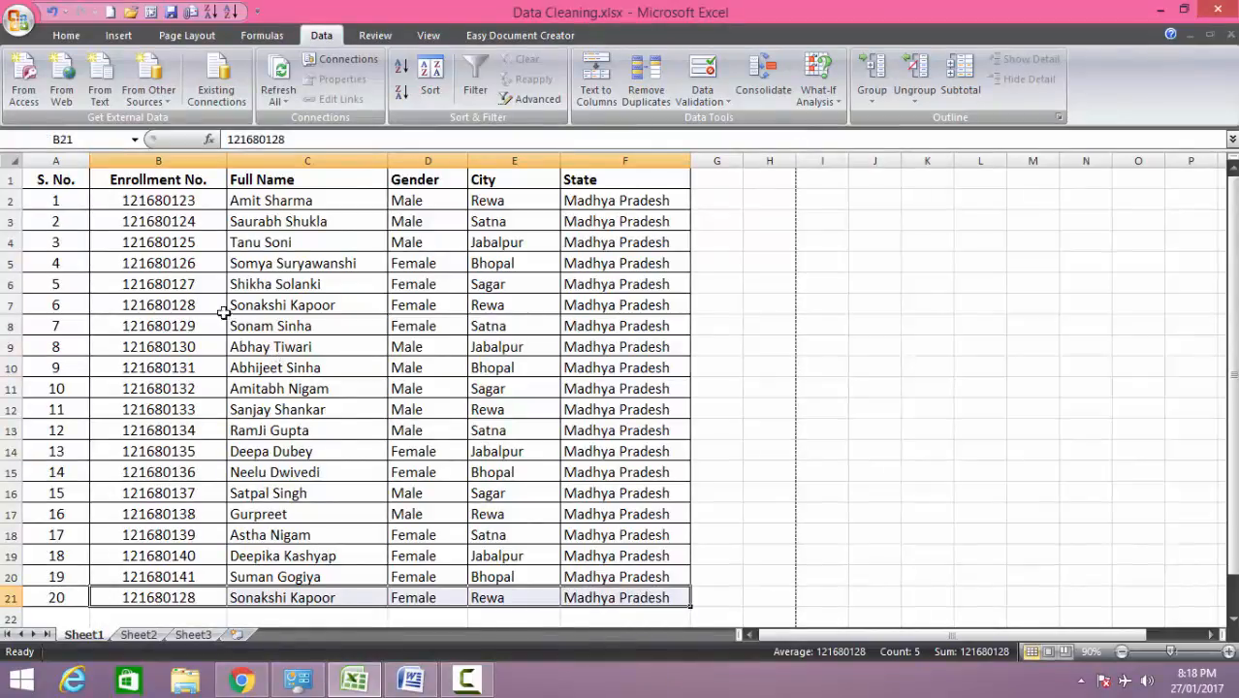
{"action": "left_click", "coordinate": [172, 304]}
{"action": "left_click_drag", "start_coordinate": [172, 304], "coordinate": [605, 306]}
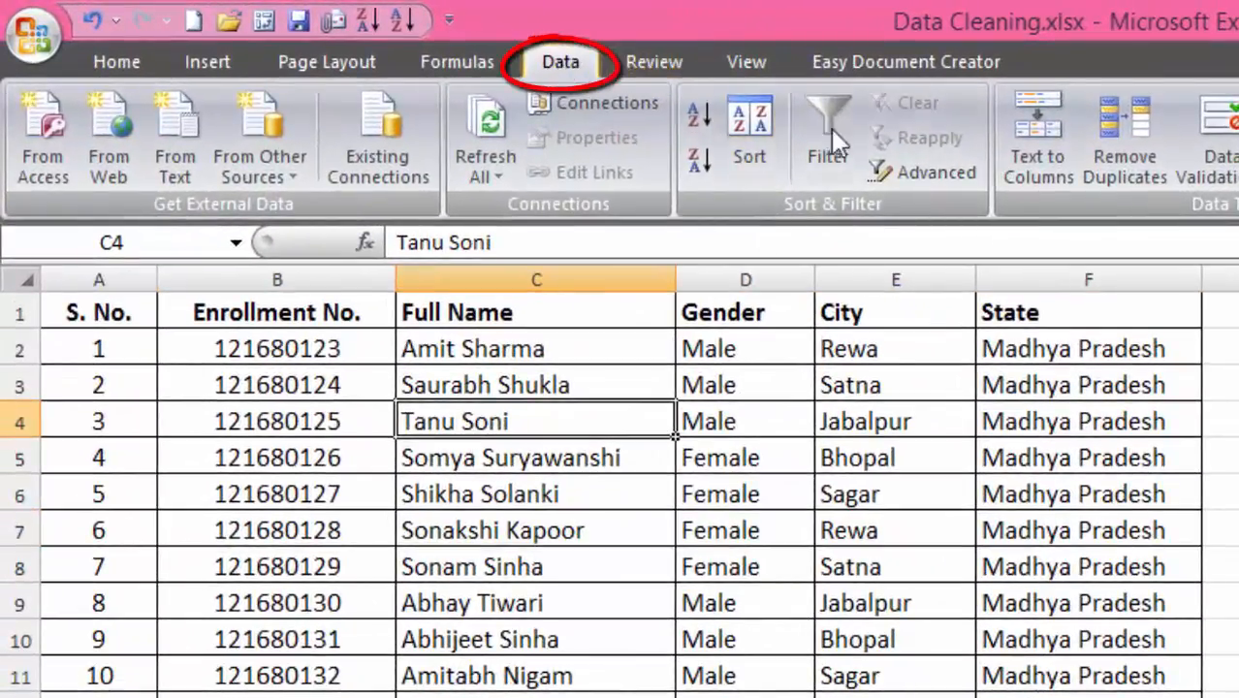
{"action": "left_click", "coordinate": [1140, 148]}
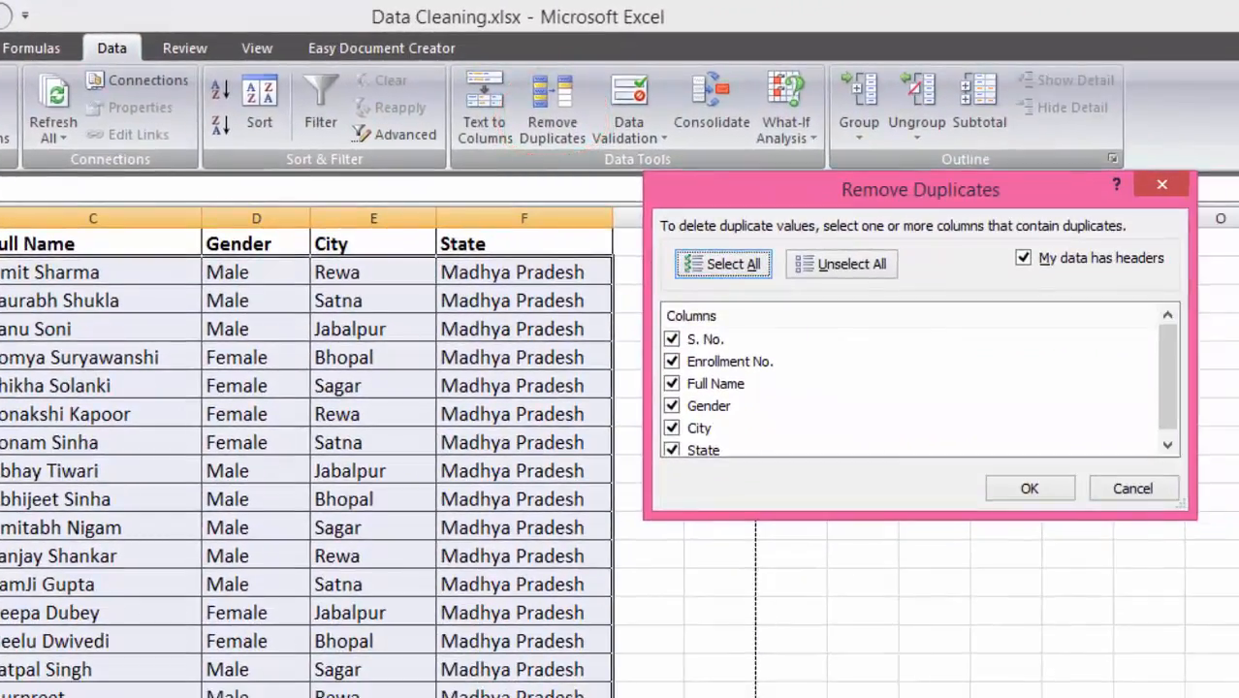
{"action": "left_click", "coordinate": [672, 339]}
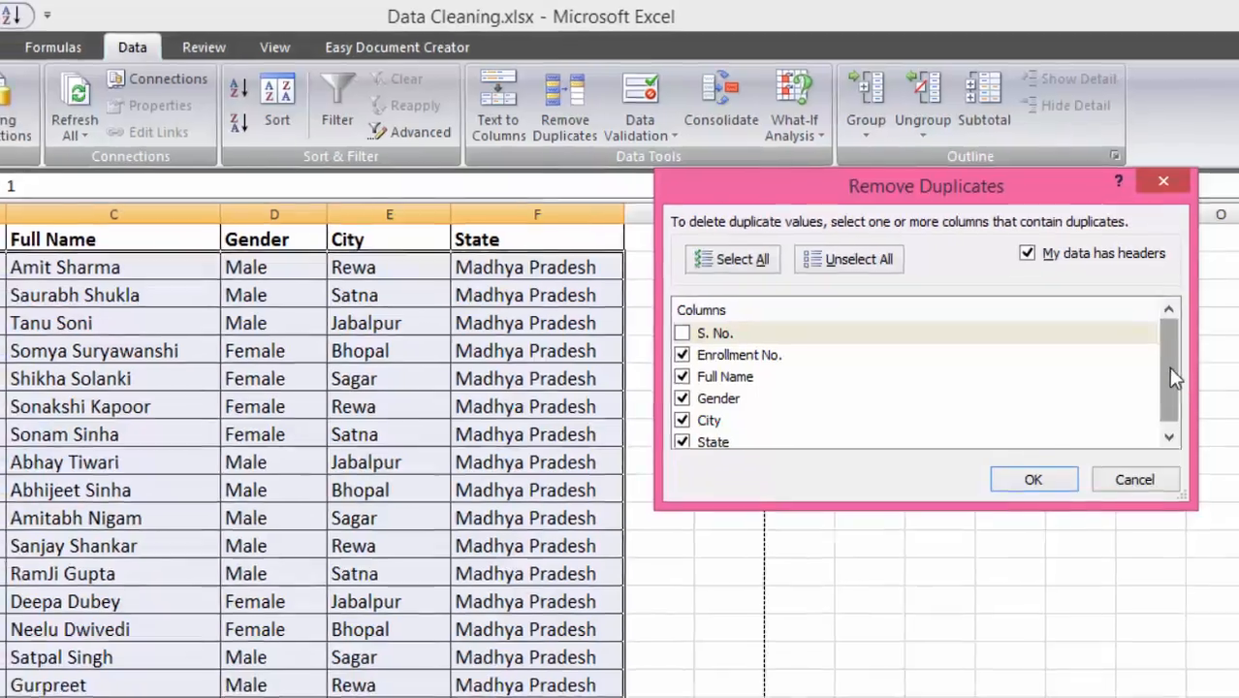
{"action": "left_click", "coordinate": [1167, 445]}
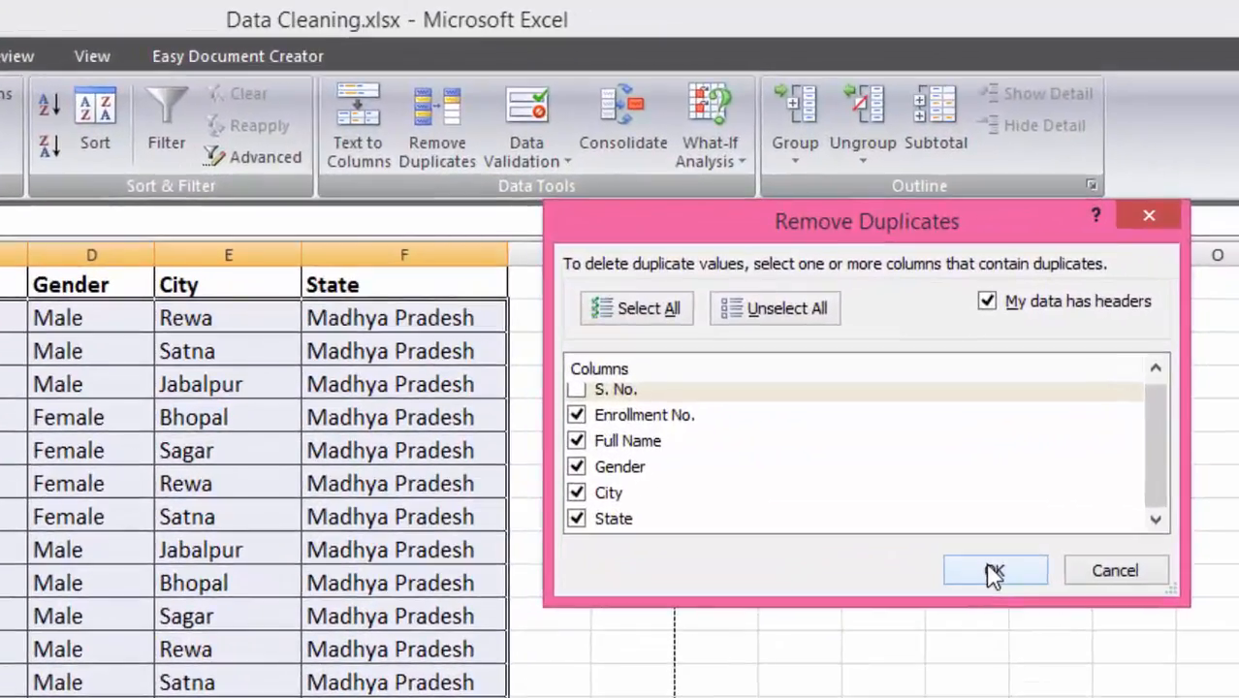
{"action": "left_click", "coordinate": [1005, 542]}
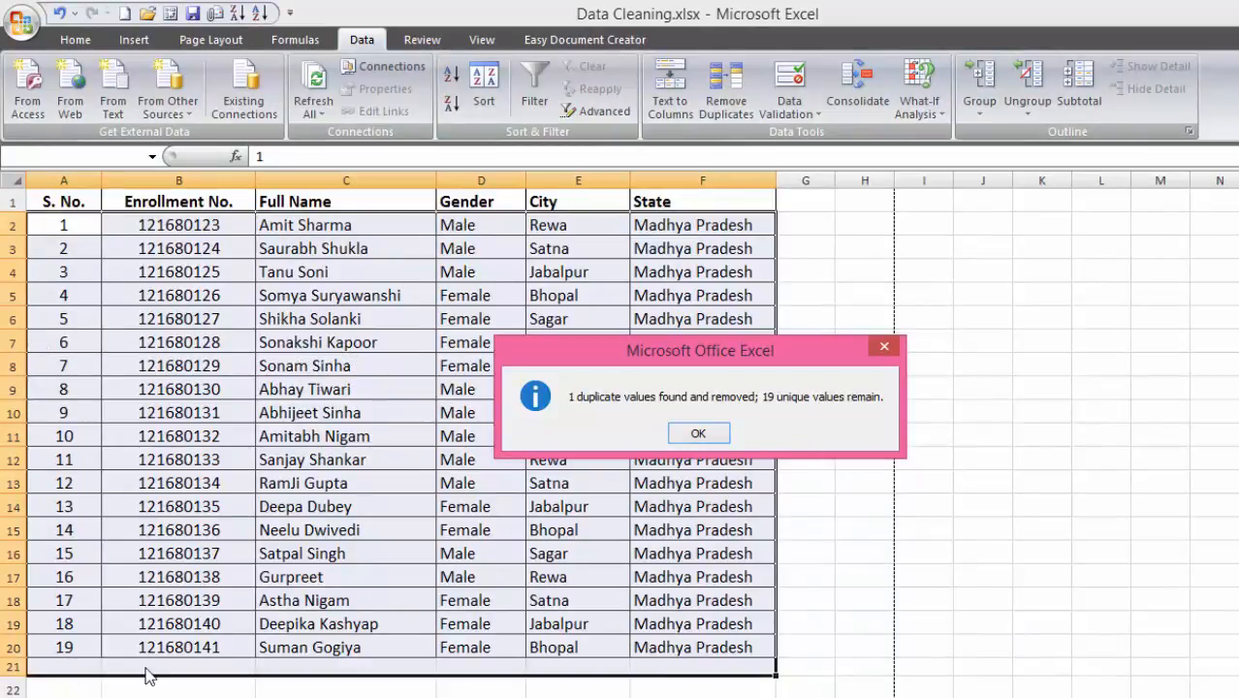
{"action": "left_click", "coordinate": [698, 434]}
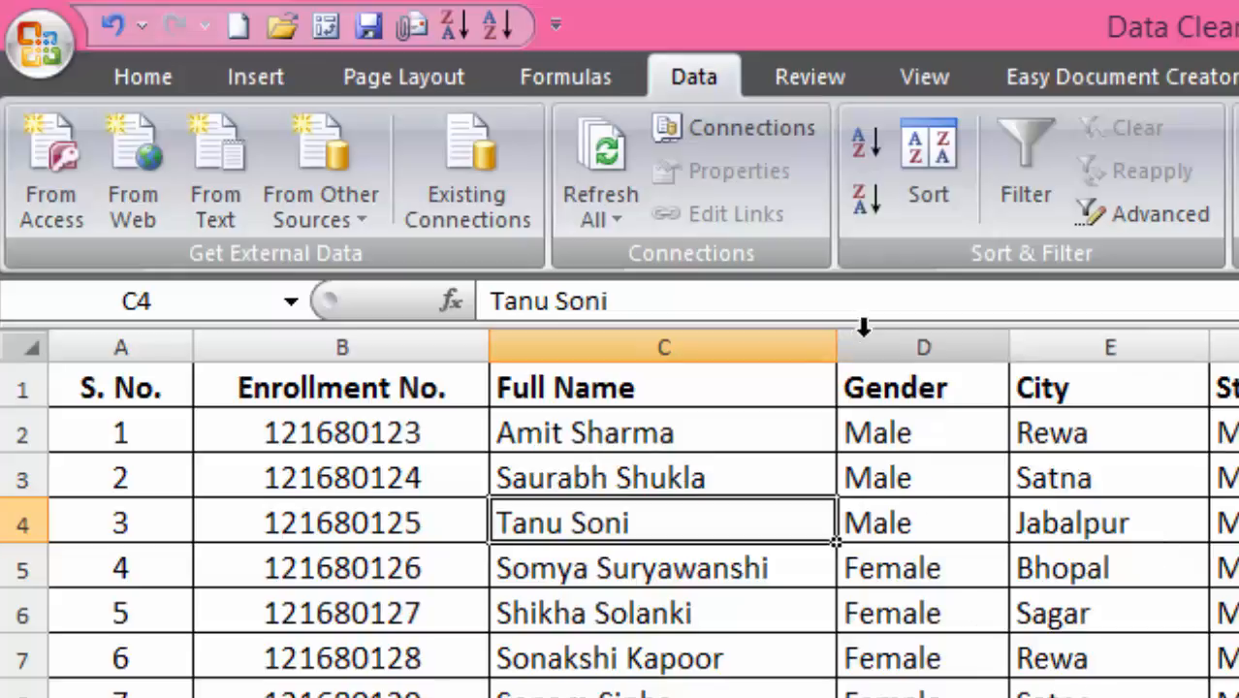
Insert two empty columns between the Full Name and Gender columns
{"action": "left_click", "coordinate": [916, 339]}
{"action": "right_click", "coordinate": [923, 345]}
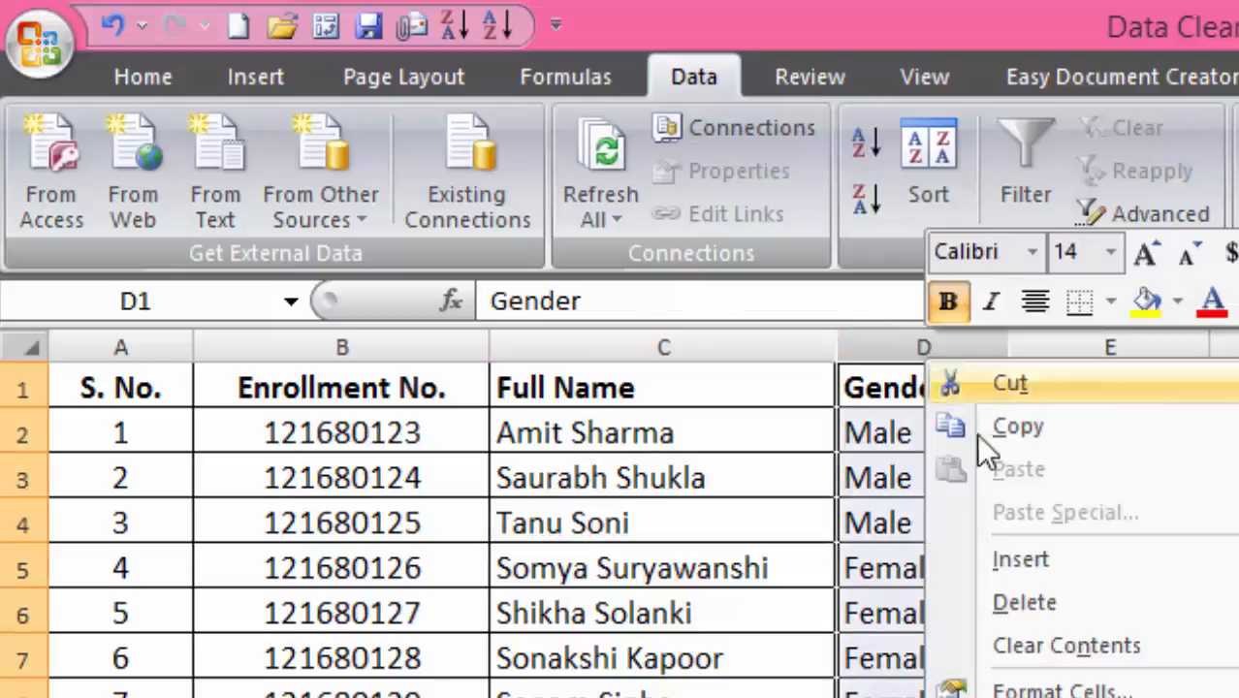
{"action": "left_click", "coordinate": [1052, 564]}
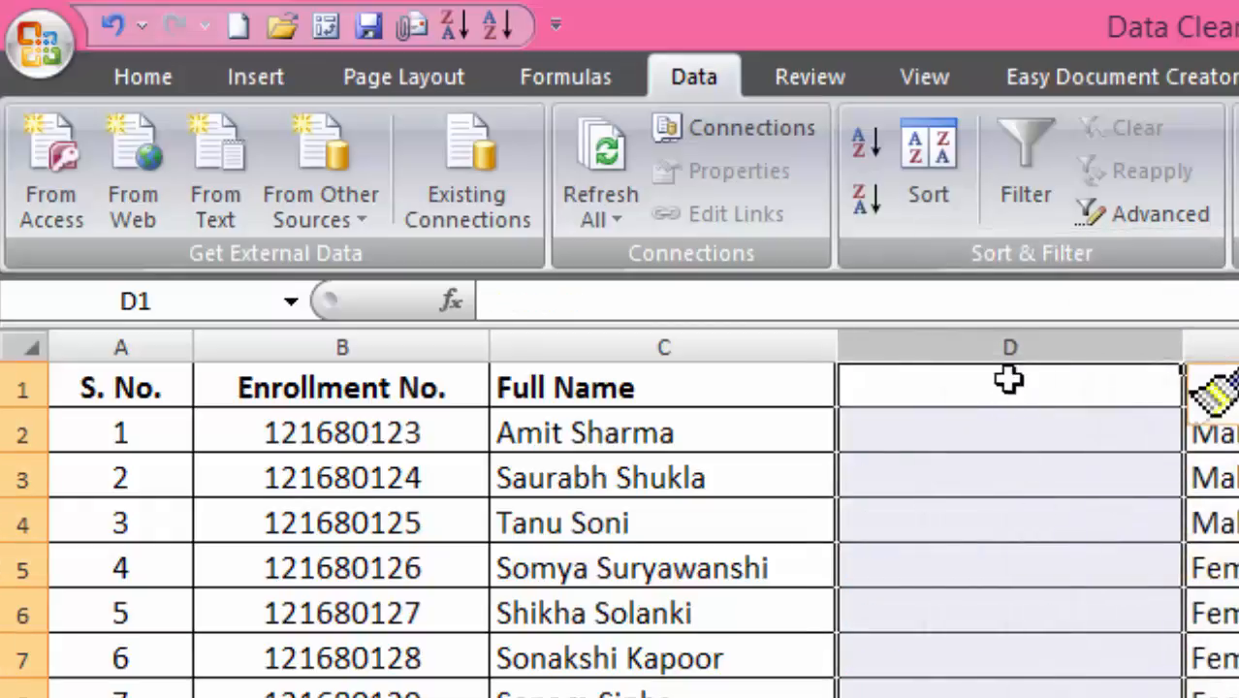
{"action": "right_click", "coordinate": [1010, 349]}
{"action": "left_click", "coordinate": [1118, 557]}
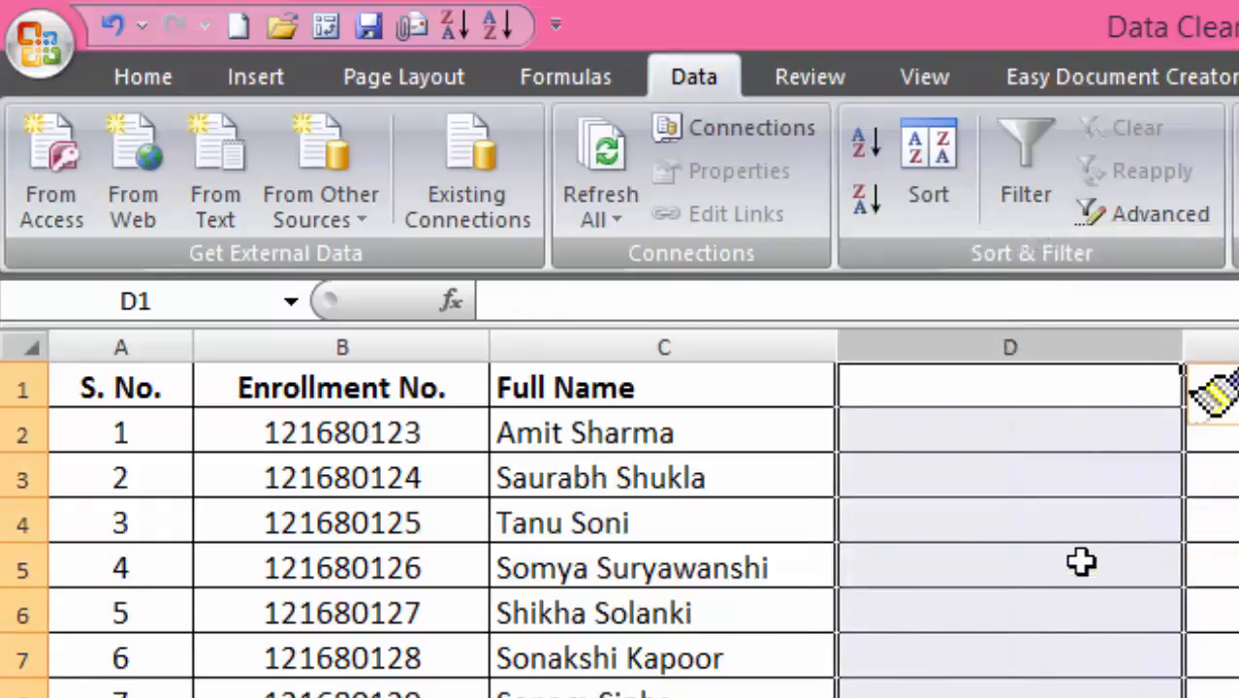
Enter the headers "First Name" in D1 and "Last Name" in E1
{"action": "left_click", "coordinate": [1017, 445]}
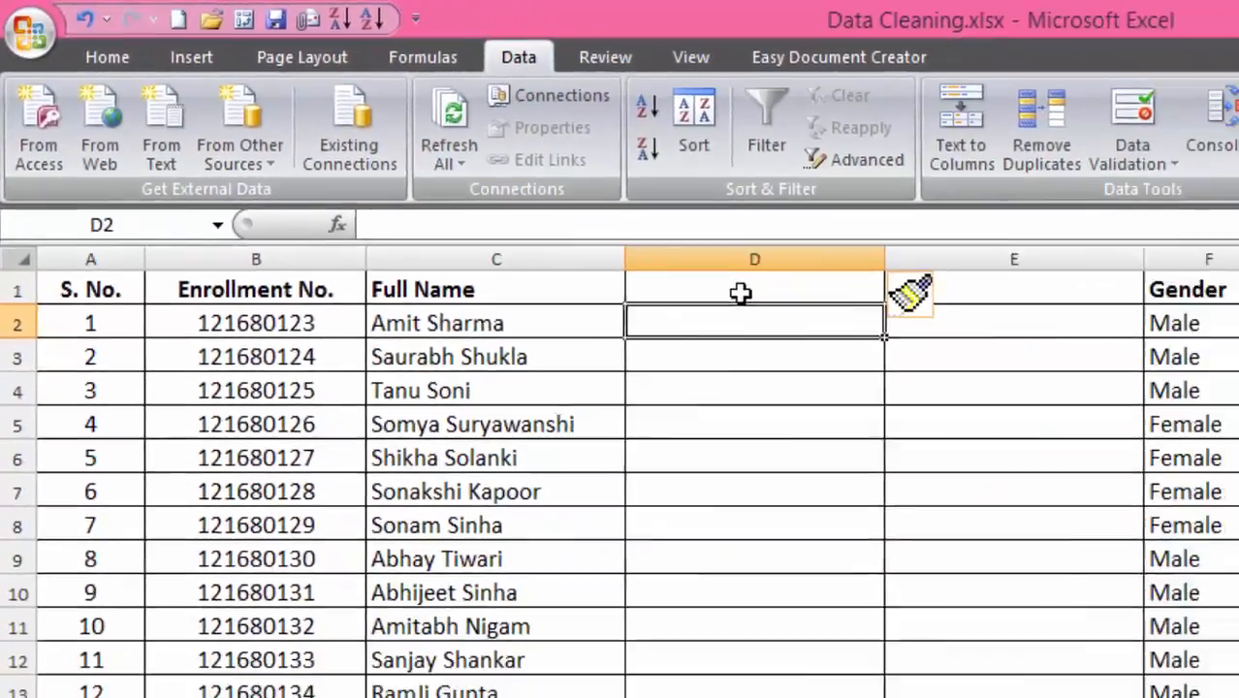
{"action": "left_click", "coordinate": [973, 380]}
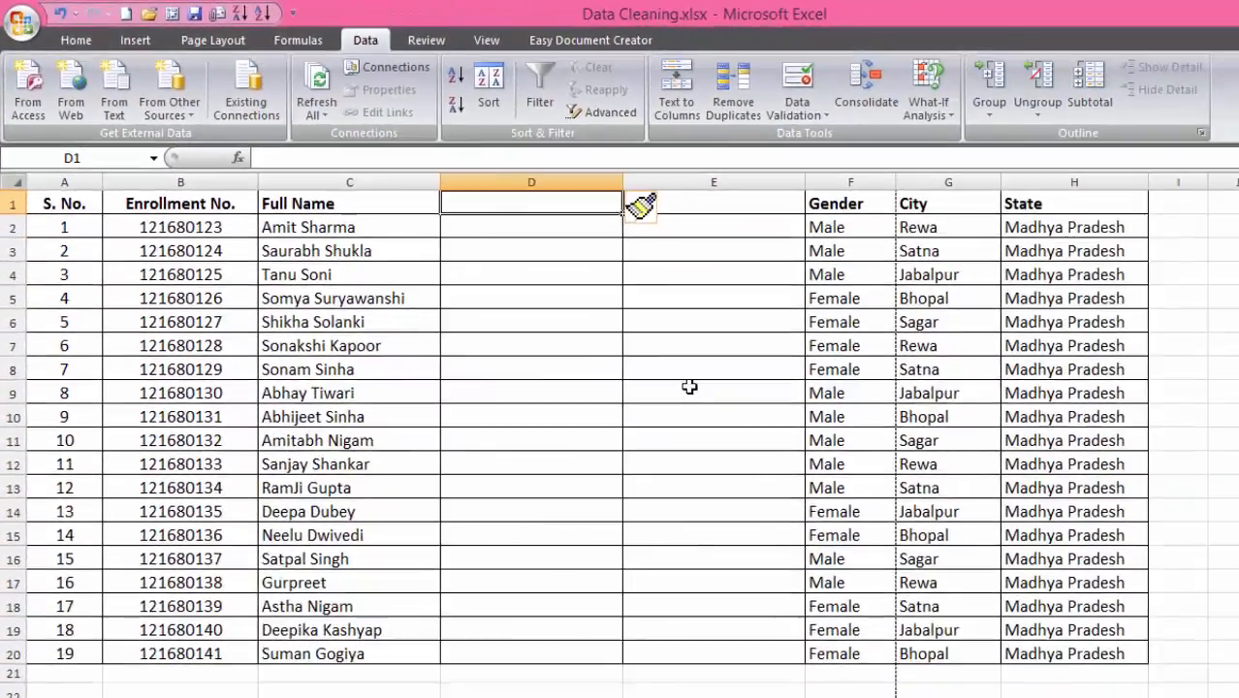
{"action": "type", "text": "Fi"}
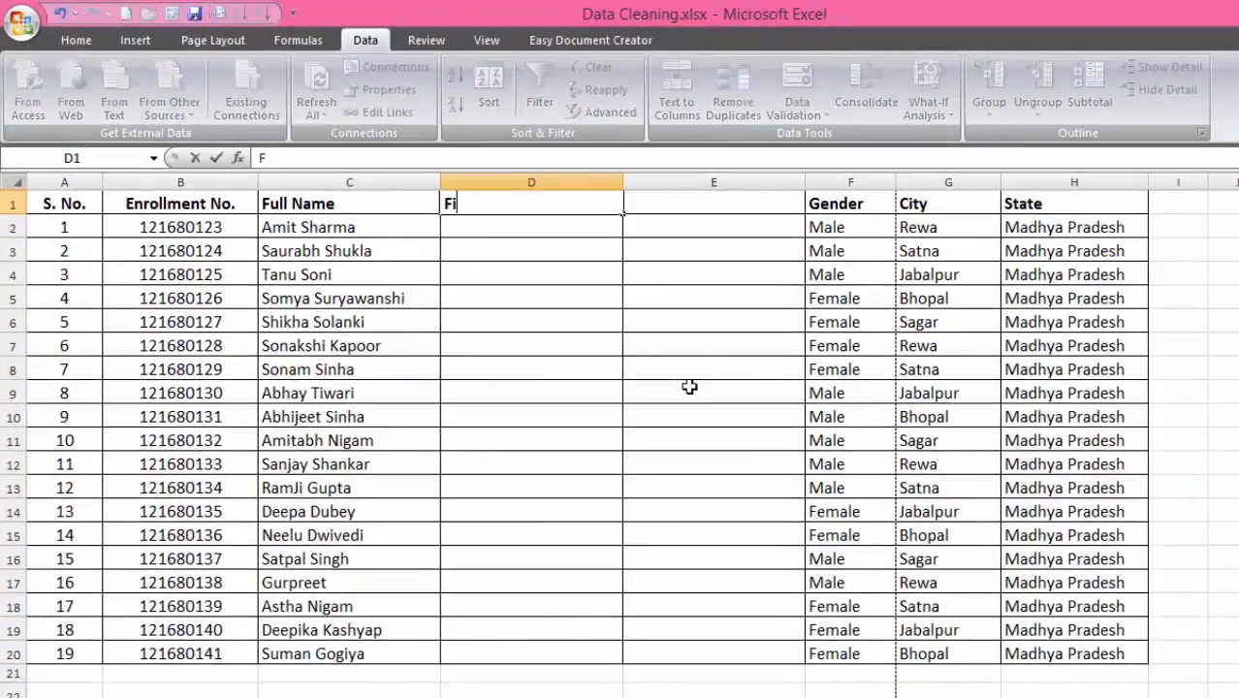
{"action": "type", "text": "rst Name"}
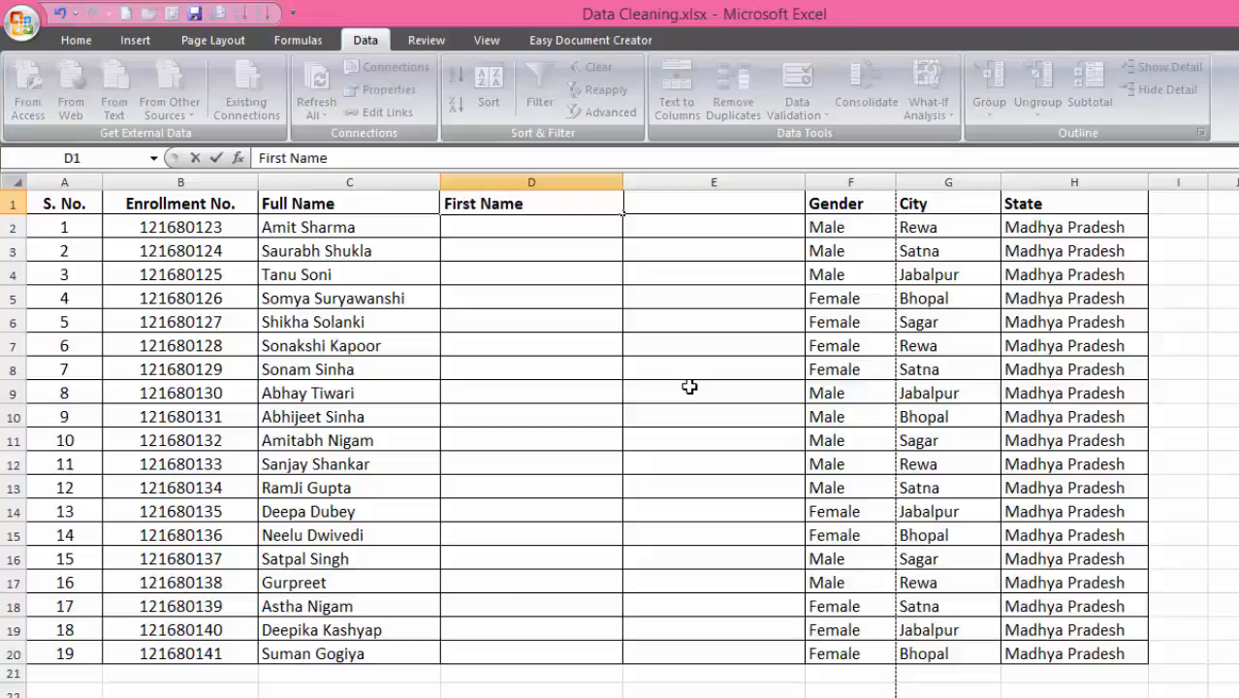
{"action": "key", "text": "Tab"}
{"action": "type", "text": "L"}
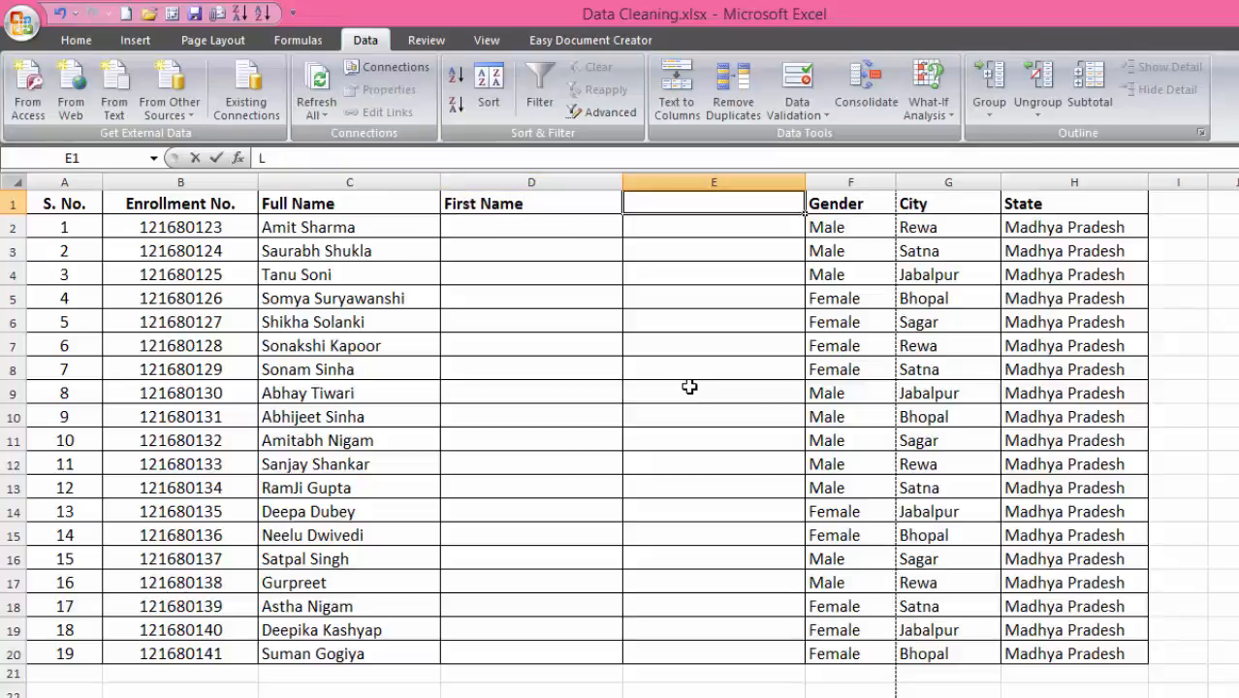
{"action": "type", "text": "ast Name"}
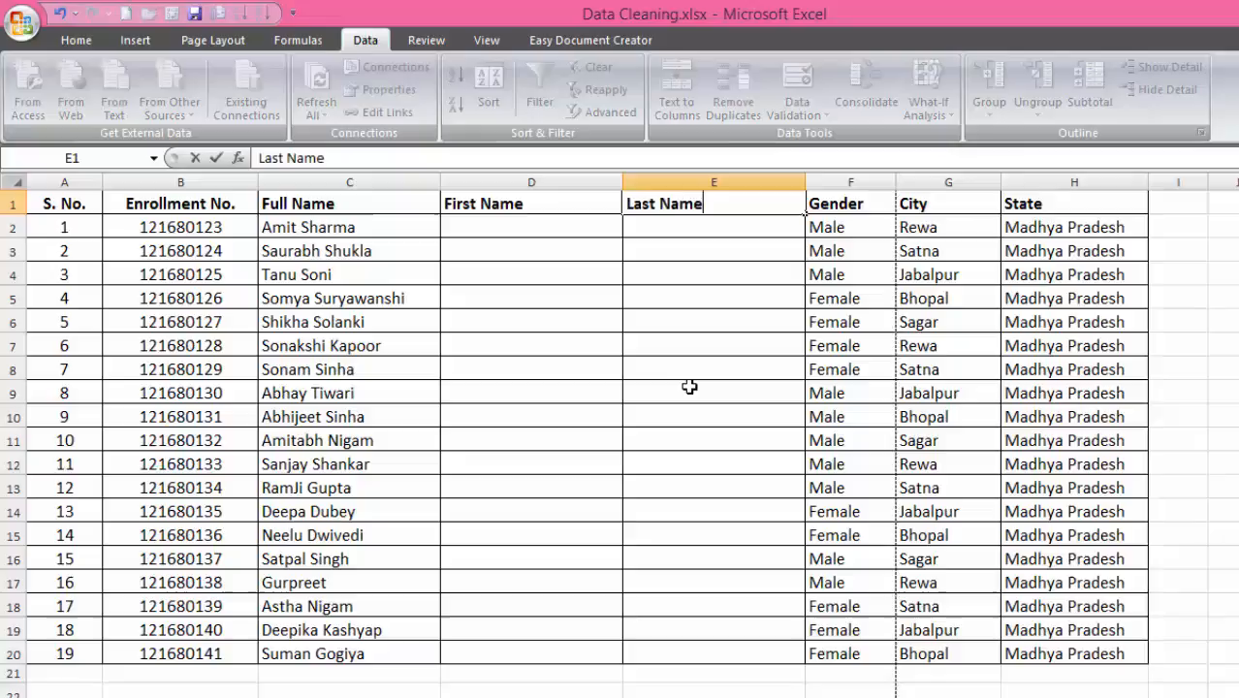
{"action": "key", "text": "Return"}
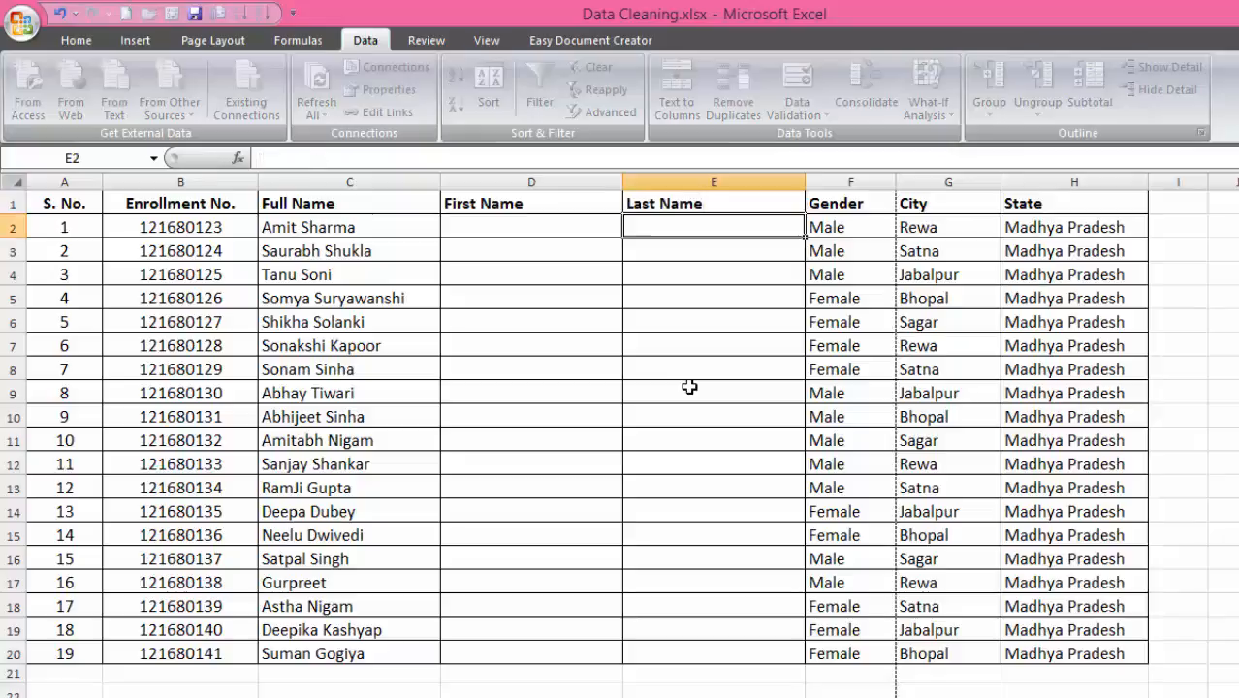
{"action": "key", "text": "Left"}
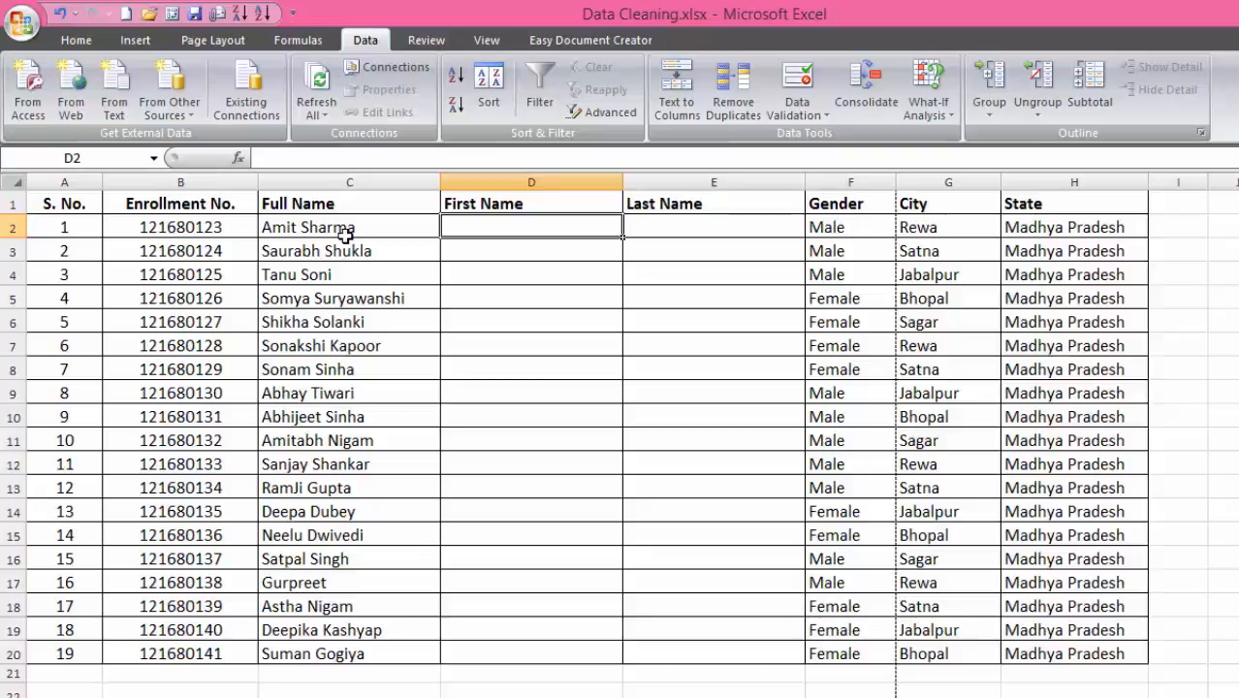
Start Text to Columns on the full names in C2:C20 as delimited data, with Space as the only delimiter
{"action": "left_click_drag", "start_coordinate": [345, 233], "coordinate": [349, 653]}
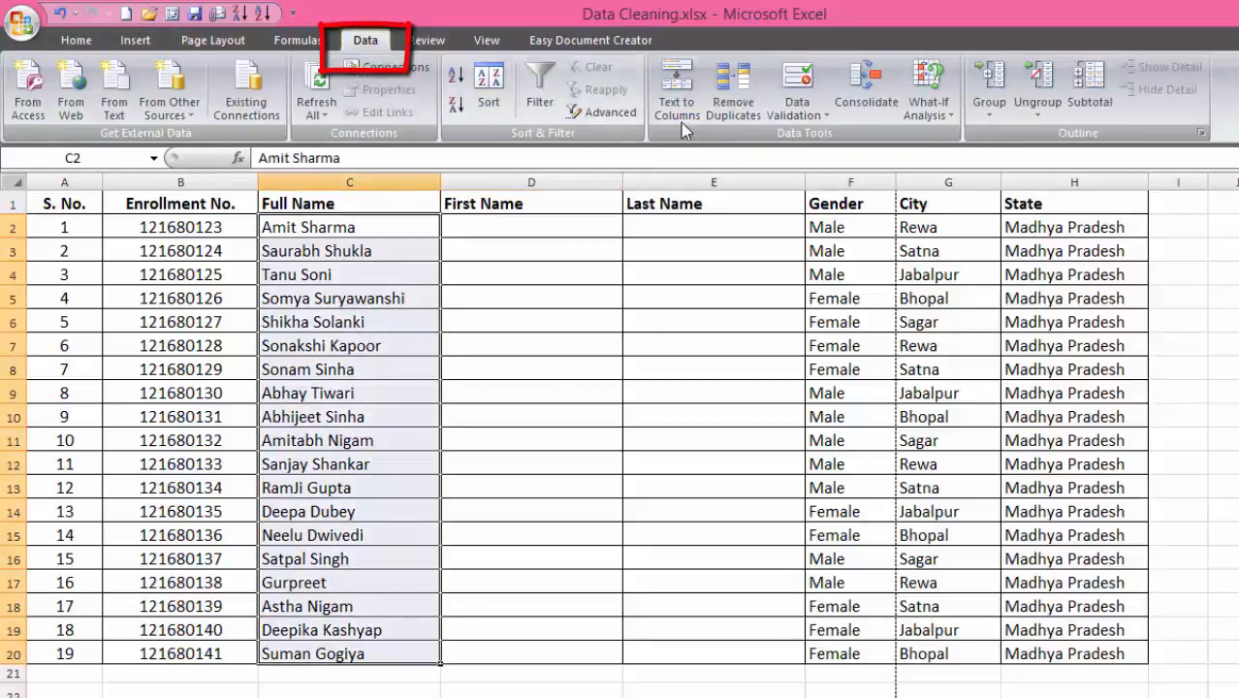
{"action": "left_click", "coordinate": [526, 224]}
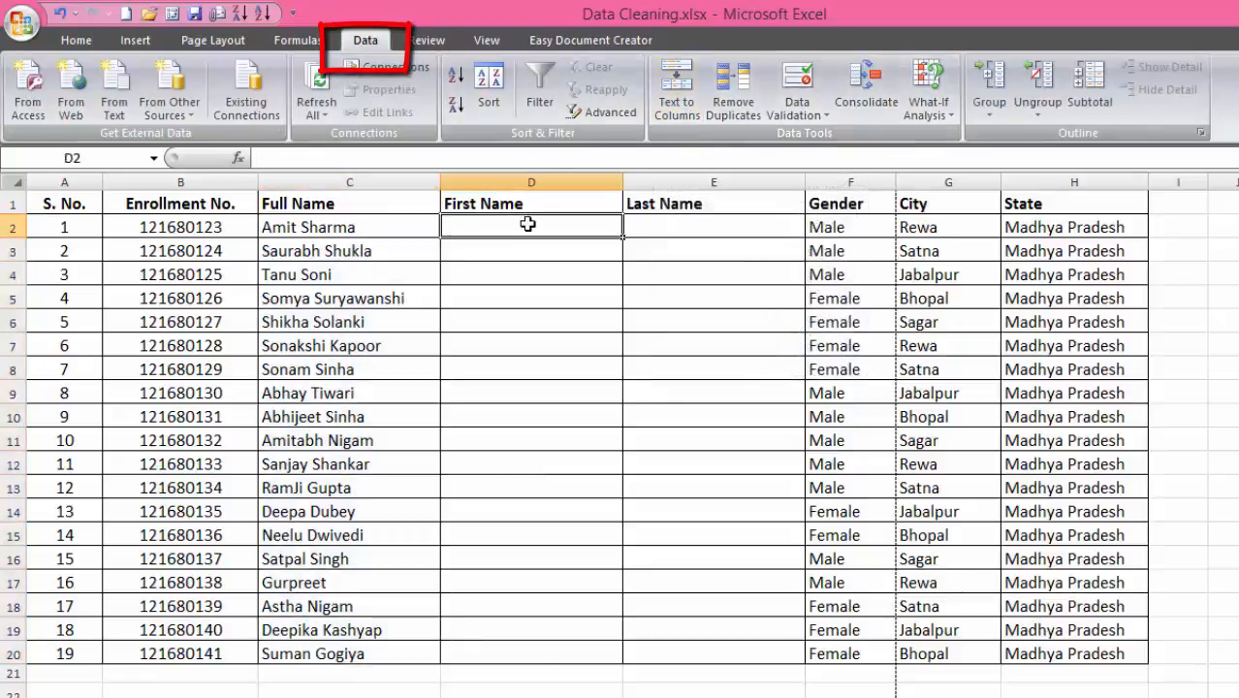
{"action": "left_click_drag", "start_coordinate": [394, 227], "coordinate": [368, 647]}
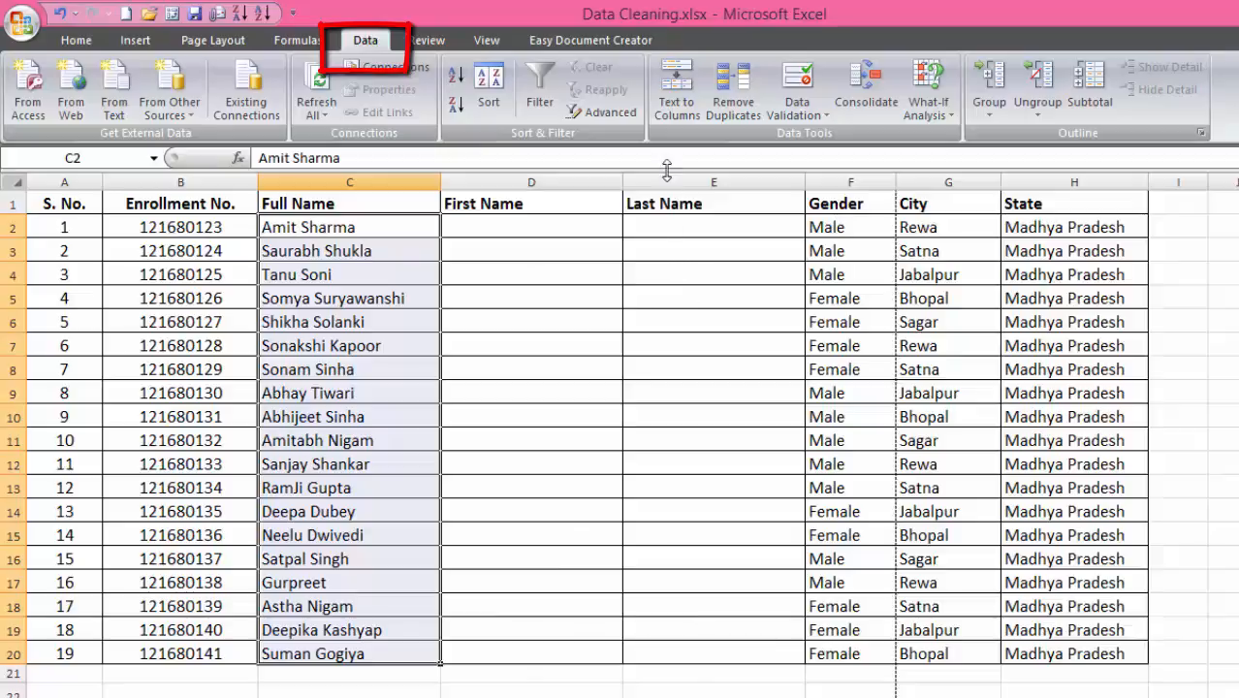
{"action": "left_click", "coordinate": [677, 97]}
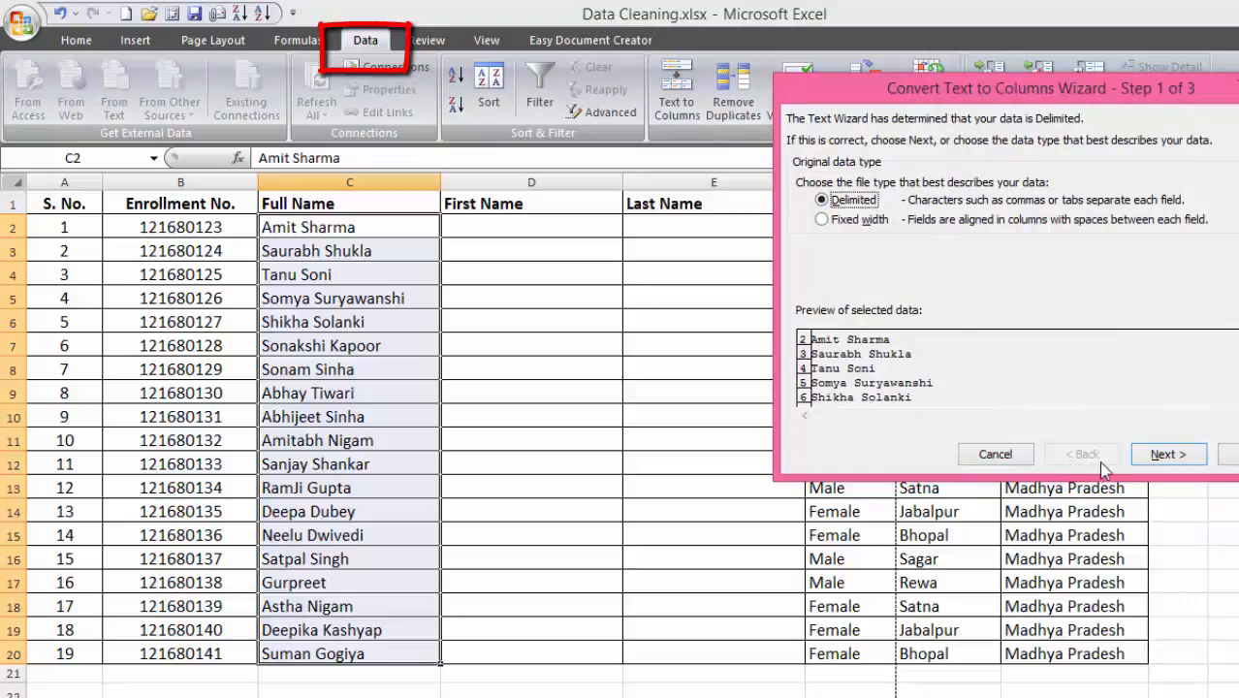
{"action": "left_click", "coordinate": [1167, 455]}
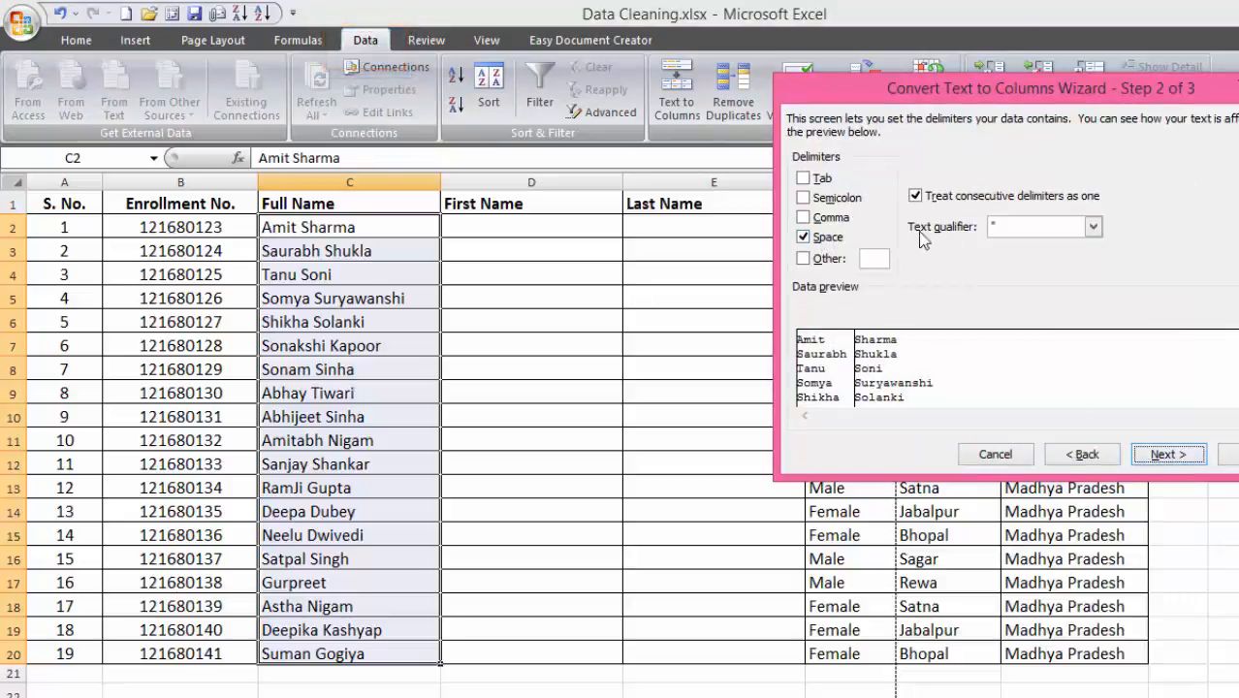
{"action": "left_click", "coordinate": [830, 239]}
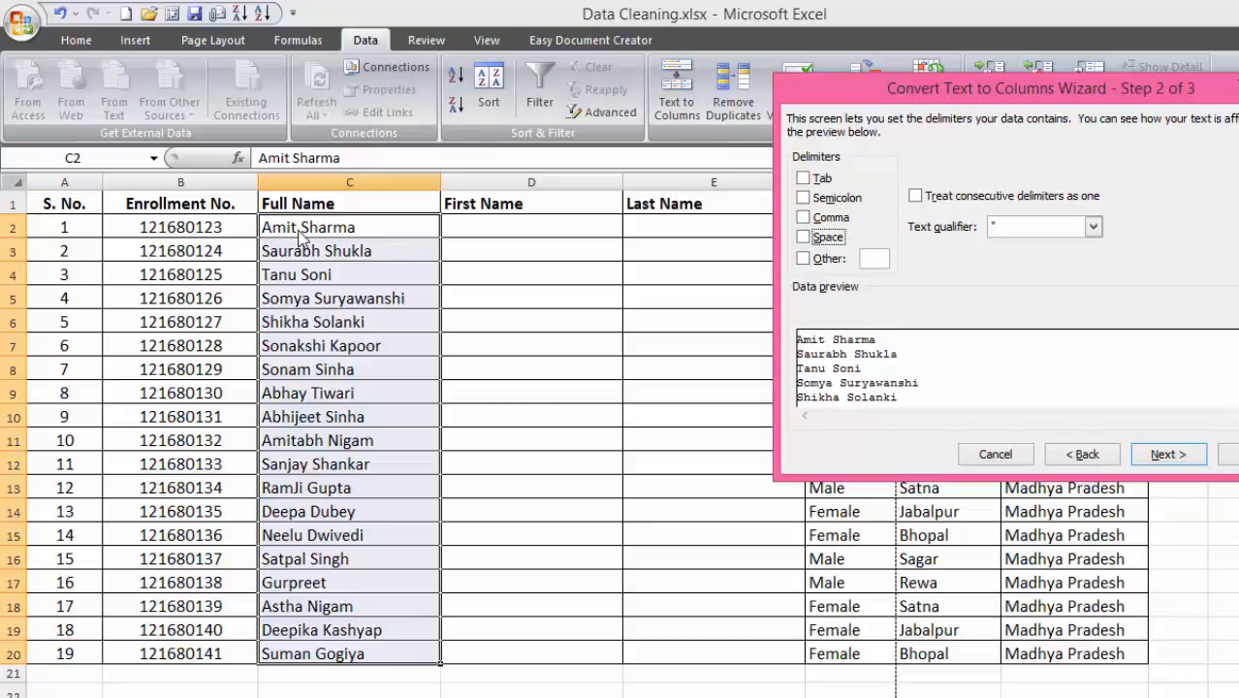
{"action": "left_click", "coordinate": [817, 240]}
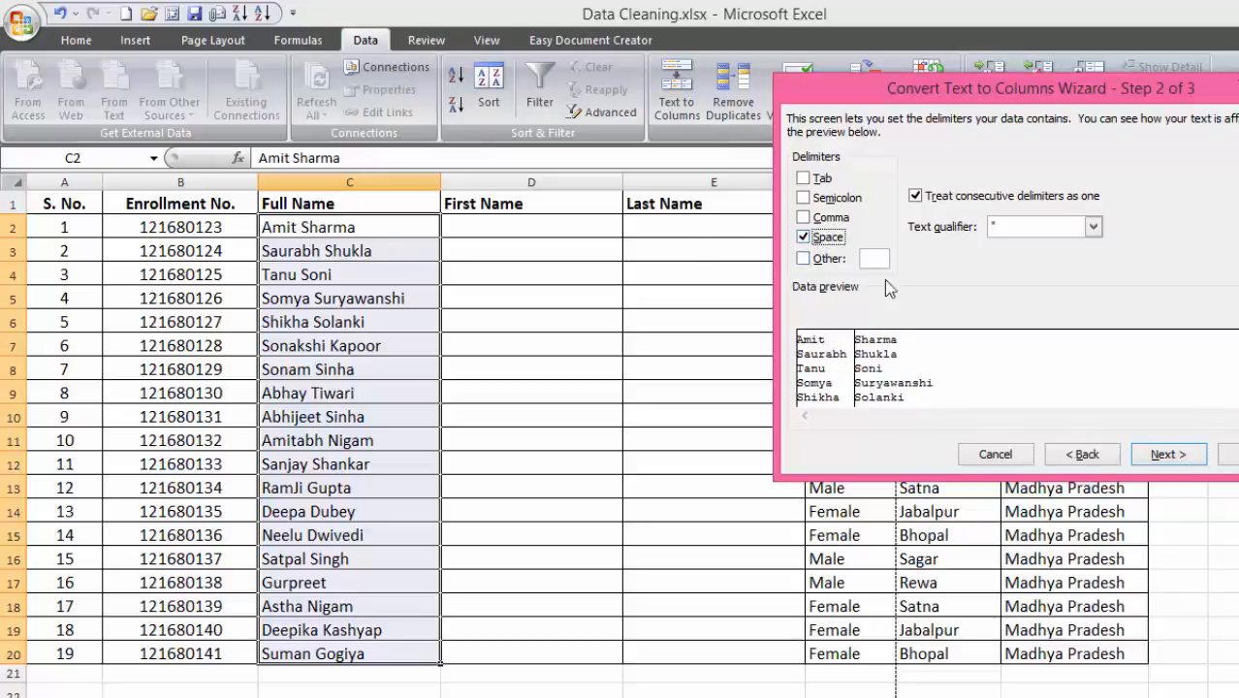
Set the destination of the split names to $D$2 and finish the conversion, replacing the destination cells' contents
{"action": "left_click", "coordinate": [1168, 454]}
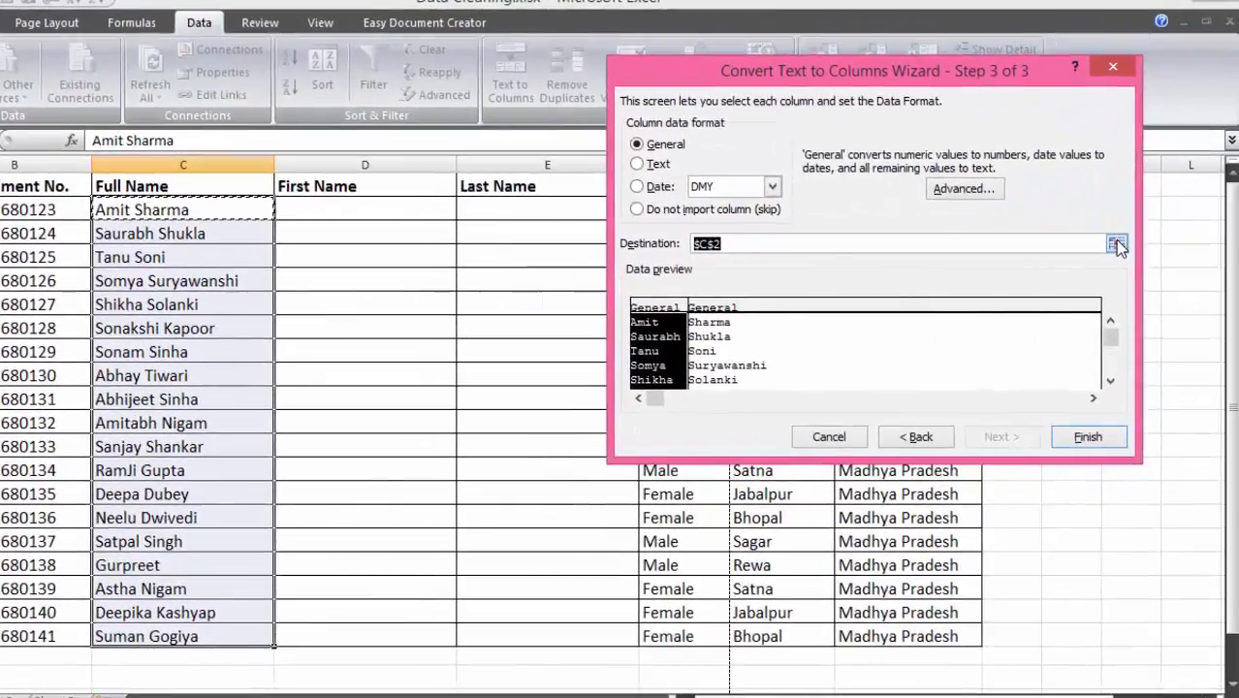
{"action": "left_click", "coordinate": [1115, 243]}
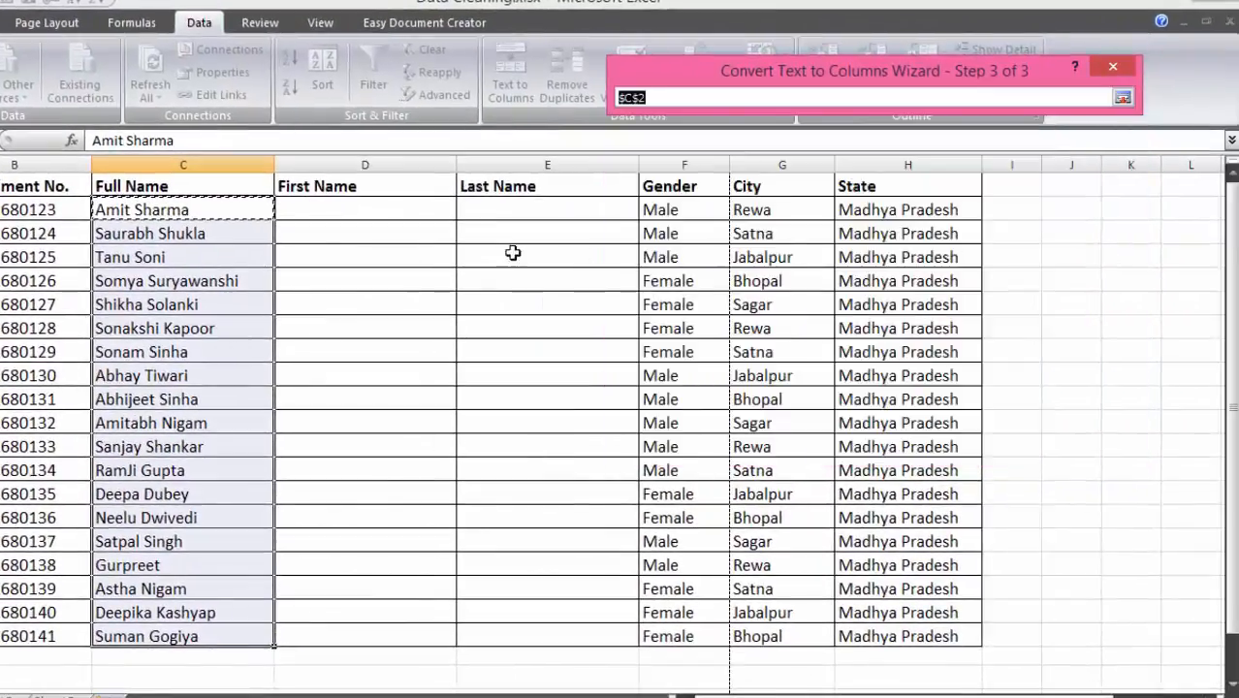
{"action": "left_click", "coordinate": [347, 214]}
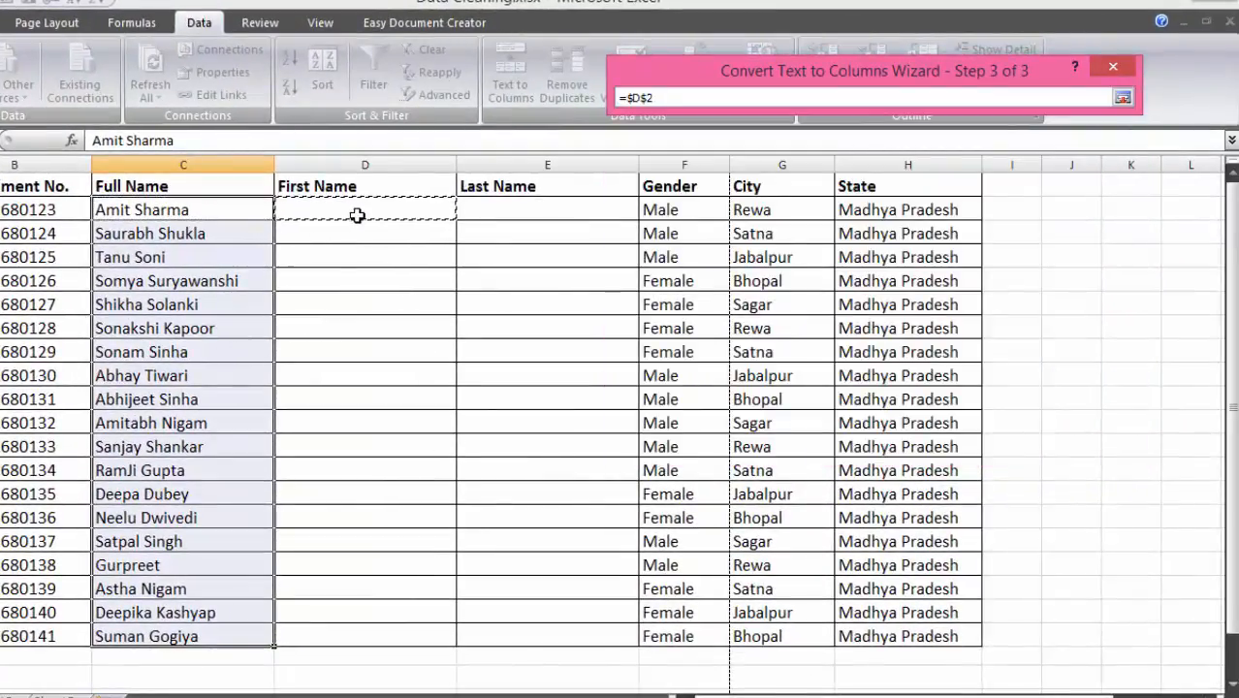
{"action": "left_click", "coordinate": [1123, 97]}
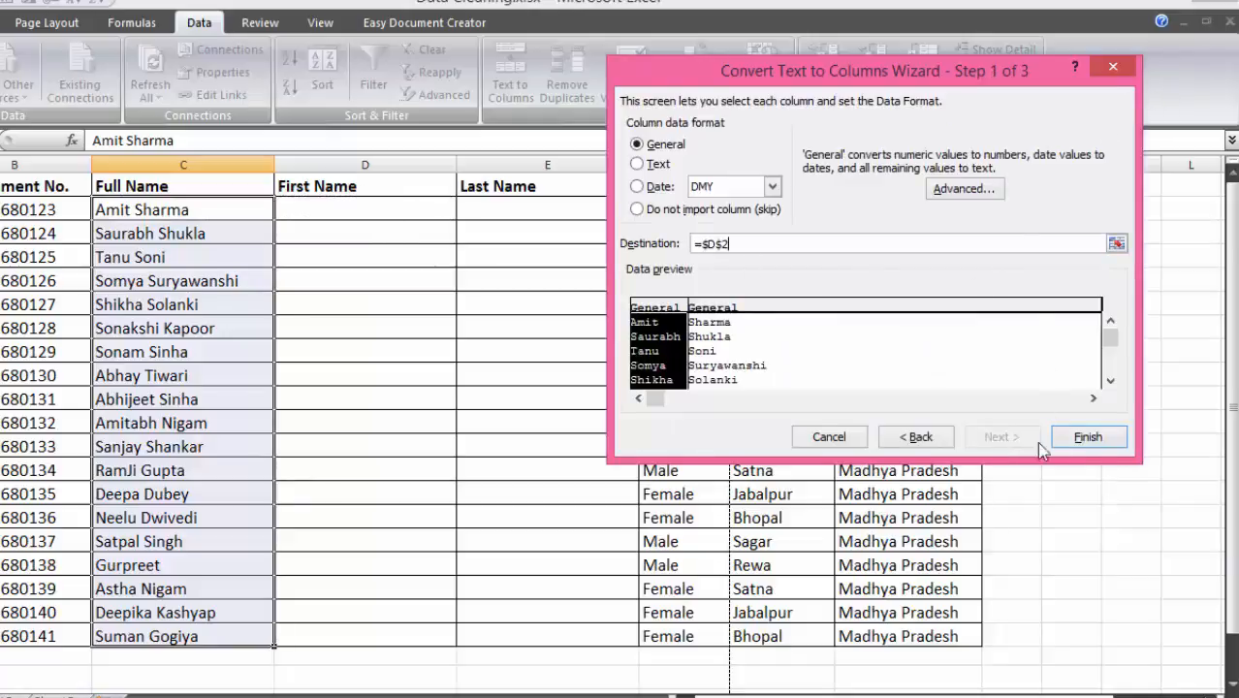
{"action": "left_click", "coordinate": [1087, 436]}
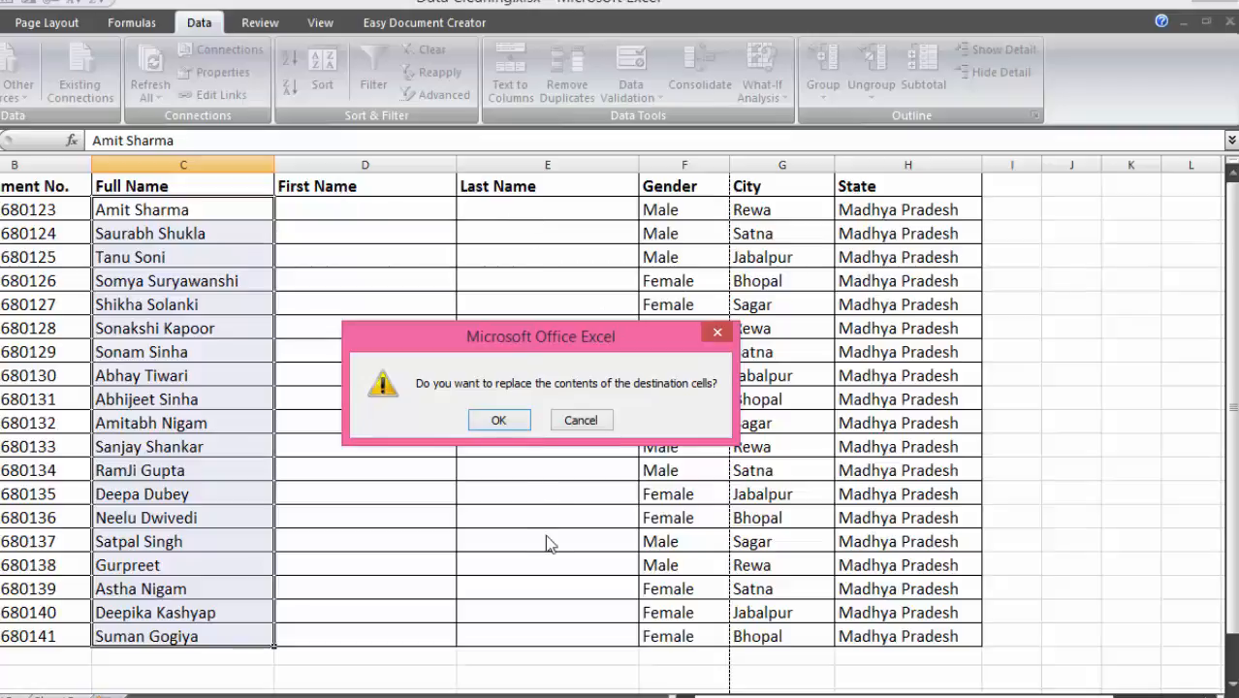
{"action": "left_click", "coordinate": [499, 420]}
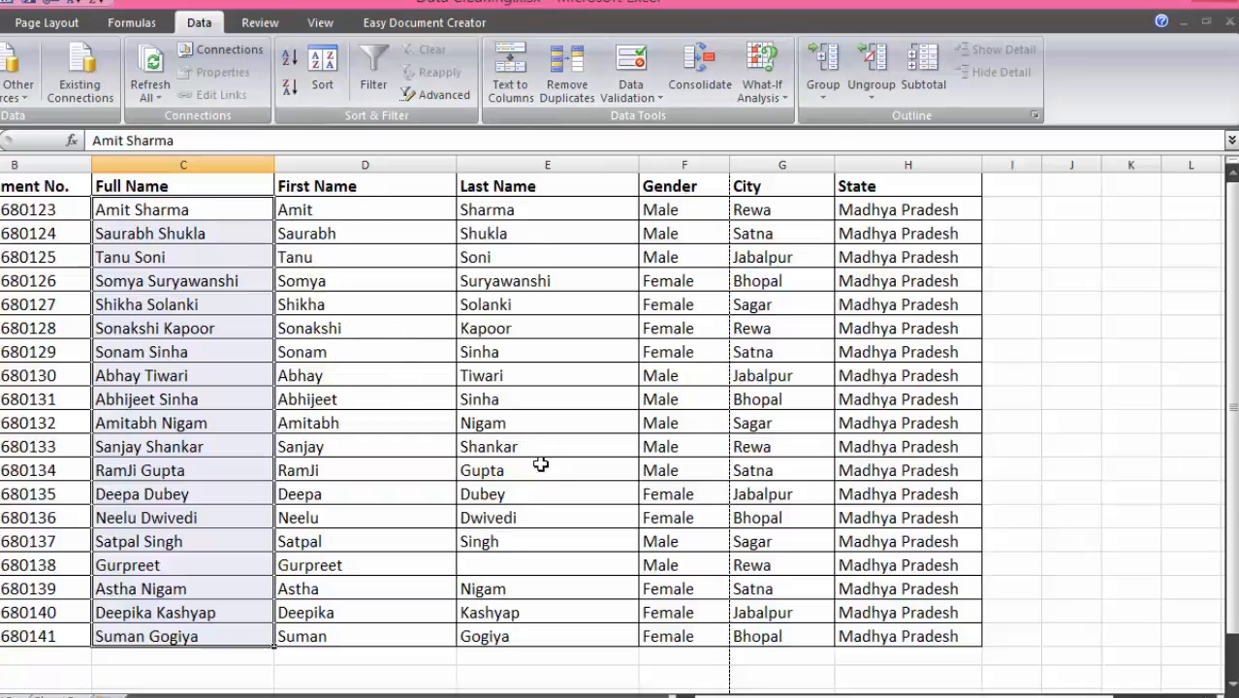
Delete the Full Name column C and select the whole remaining data table, from the State column's last row up to the headers
{"action": "scroll", "coordinate": [531, 432], "scroll_direction": "down", "scroll_amount": 2}
{"action": "left_click", "coordinate": [528, 426]}
{"action": "scroll", "coordinate": [234, 284], "scroll_direction": "up", "scroll_amount": 2}
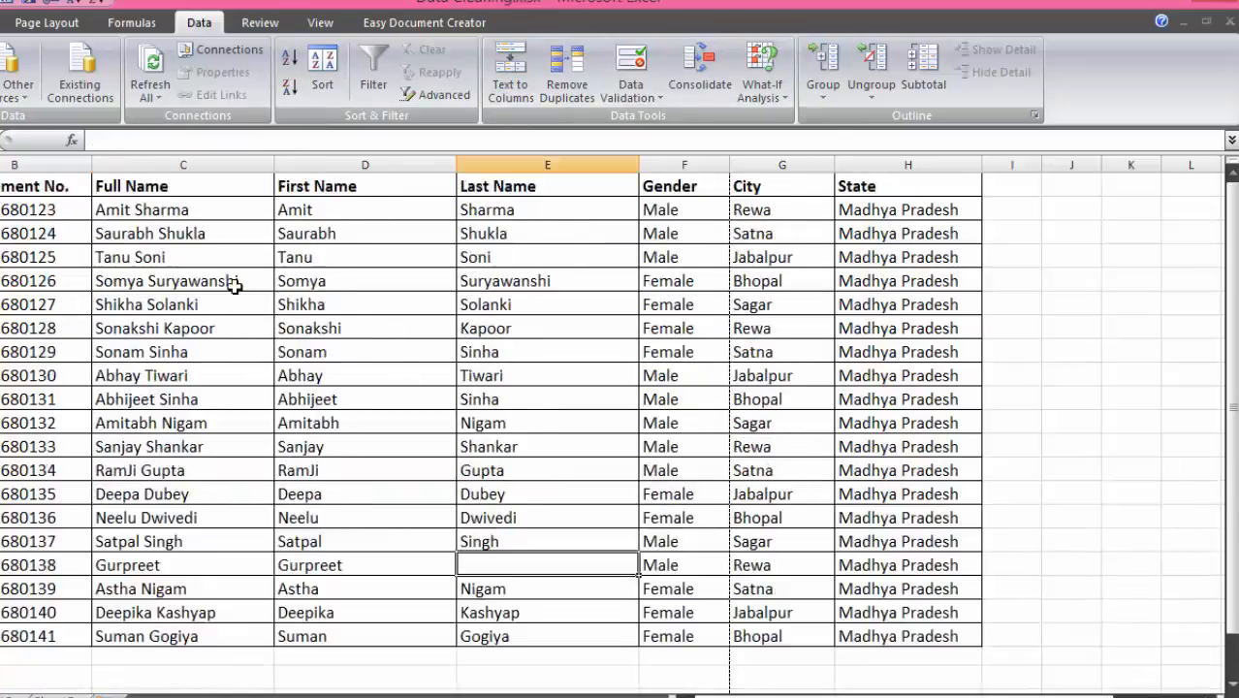
{"action": "left_click", "coordinate": [184, 165]}
{"action": "right_click", "coordinate": [187, 166]}
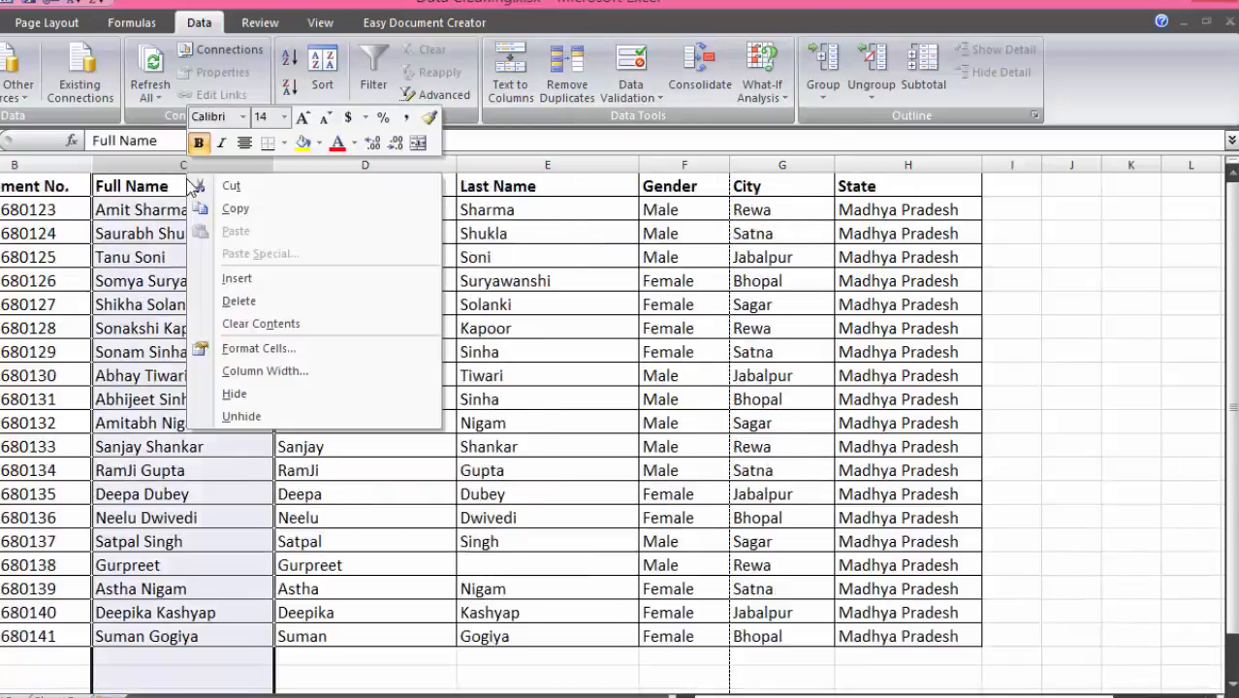
{"action": "left_click", "coordinate": [239, 300]}
{"action": "mouse_move", "coordinate": [736, 637]}
{"action": "left_mouse_down"}
{"action": "mouse_move", "coordinate": [401, 500]}
{"action": "mouse_move", "coordinate": [13, 207]}
{"action": "mouse_move", "coordinate": [10, 186]}
{"action": "left_mouse_up"}
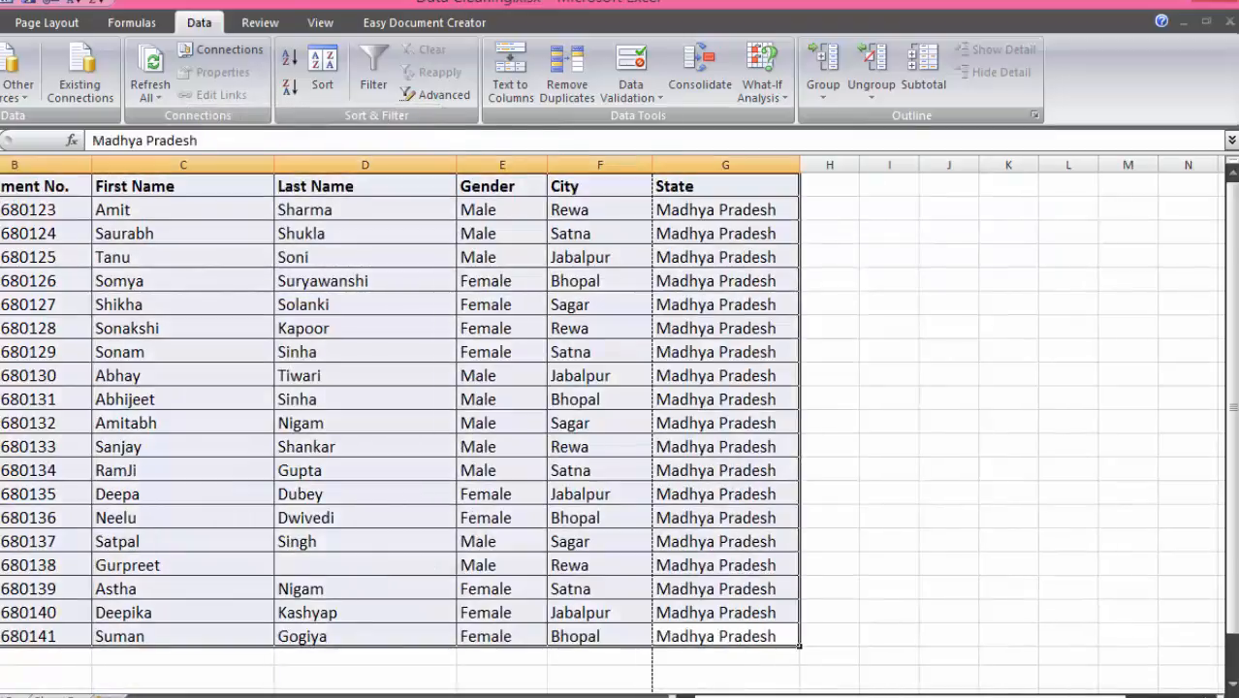